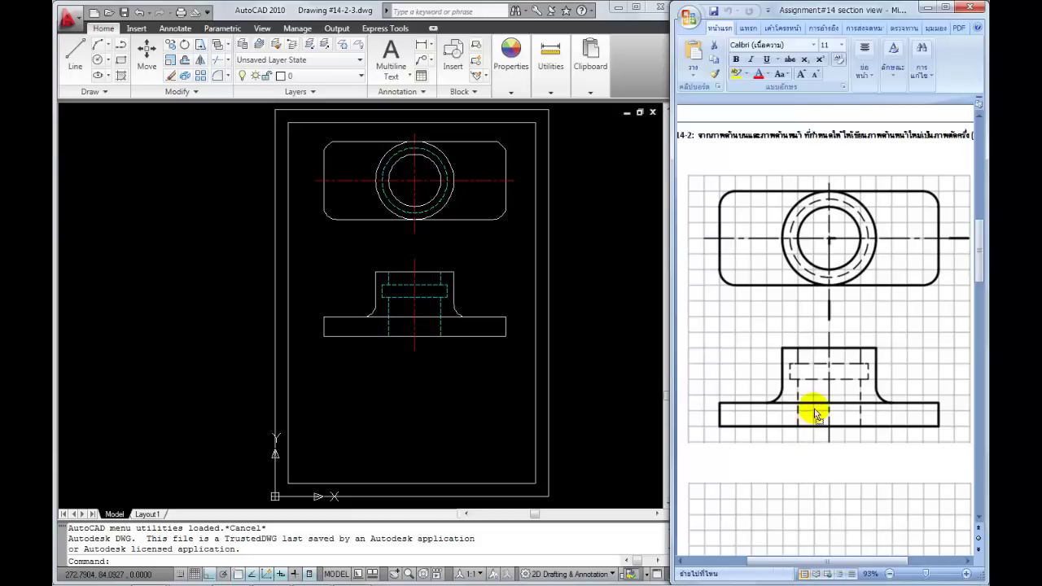
- Adjust the view around the front view and deselect the reference figure
scroll(818, 411, left, 3)
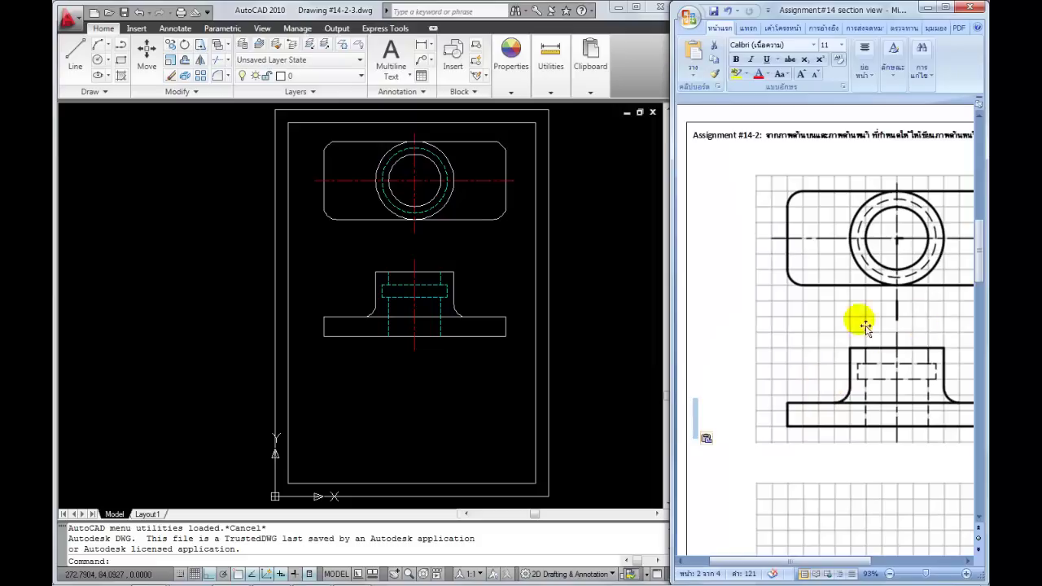
drag(860, 321, 814, 314)
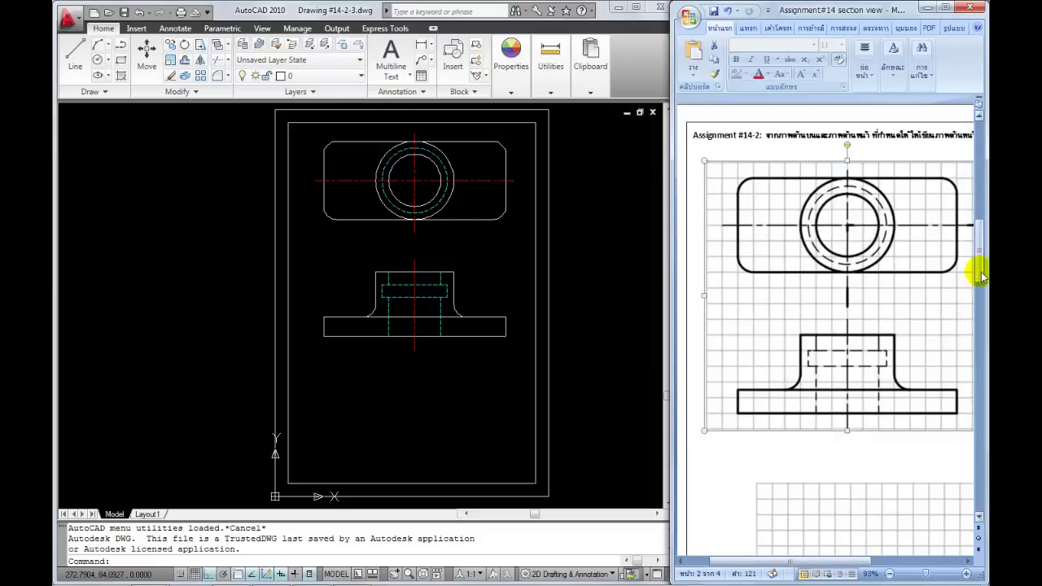
drag(980, 275, 982, 294)
click(902, 356)
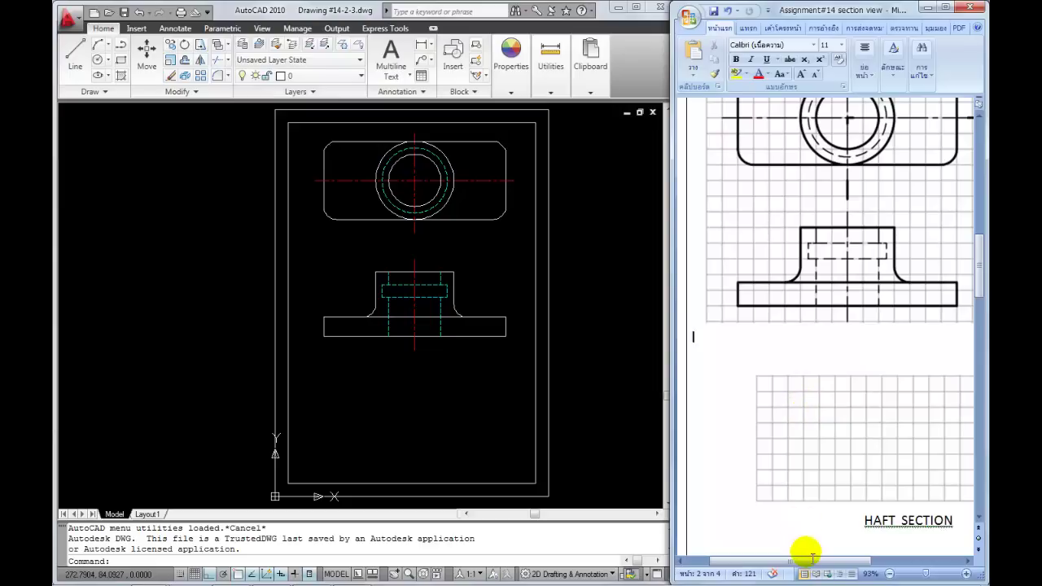
drag(806, 560, 836, 562)
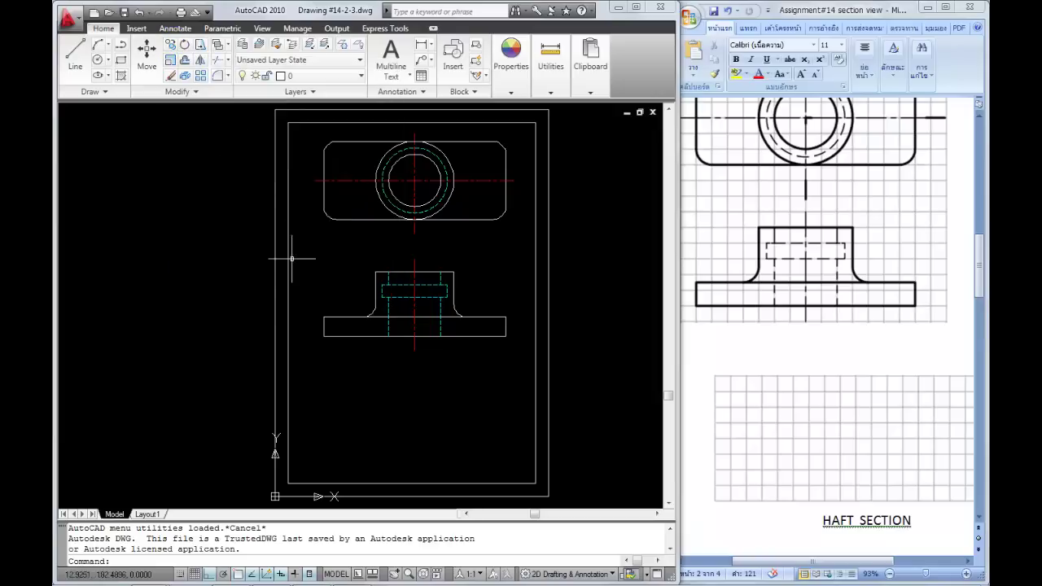
- Copy the front view's 18 objects and place the copy directly below the original
click(171, 45)
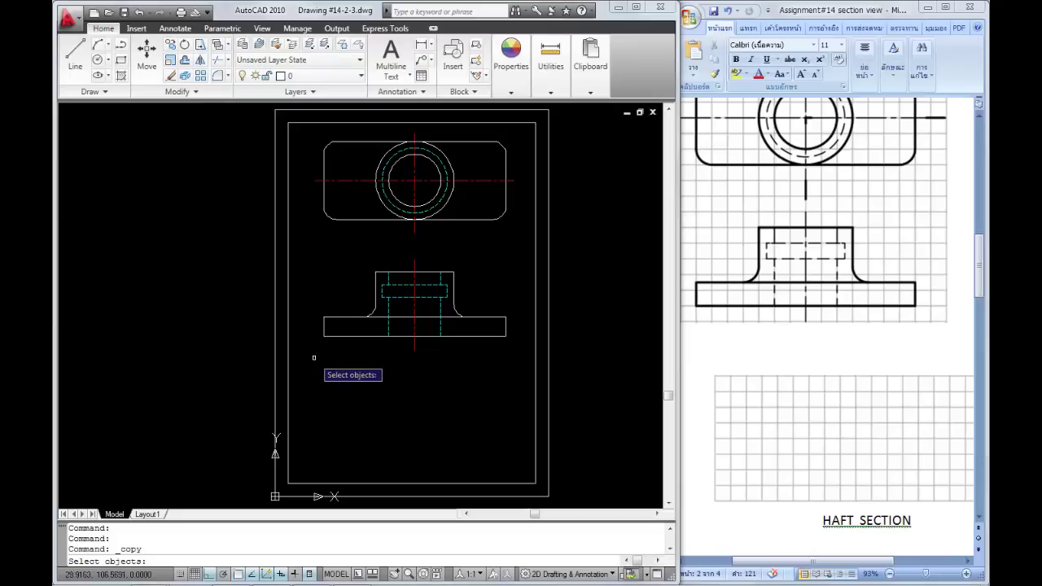
click(516, 353)
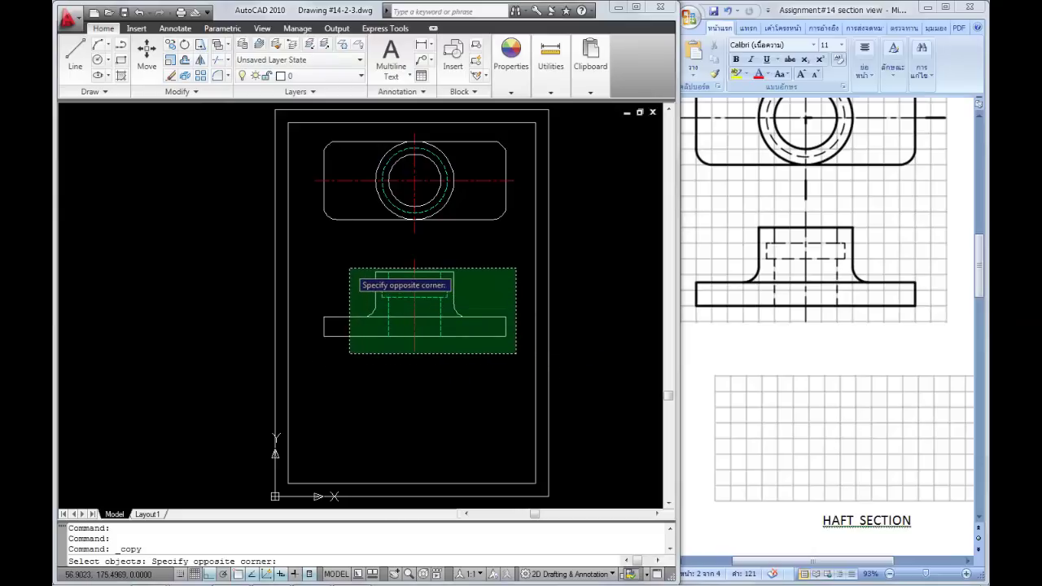
click(320, 267)
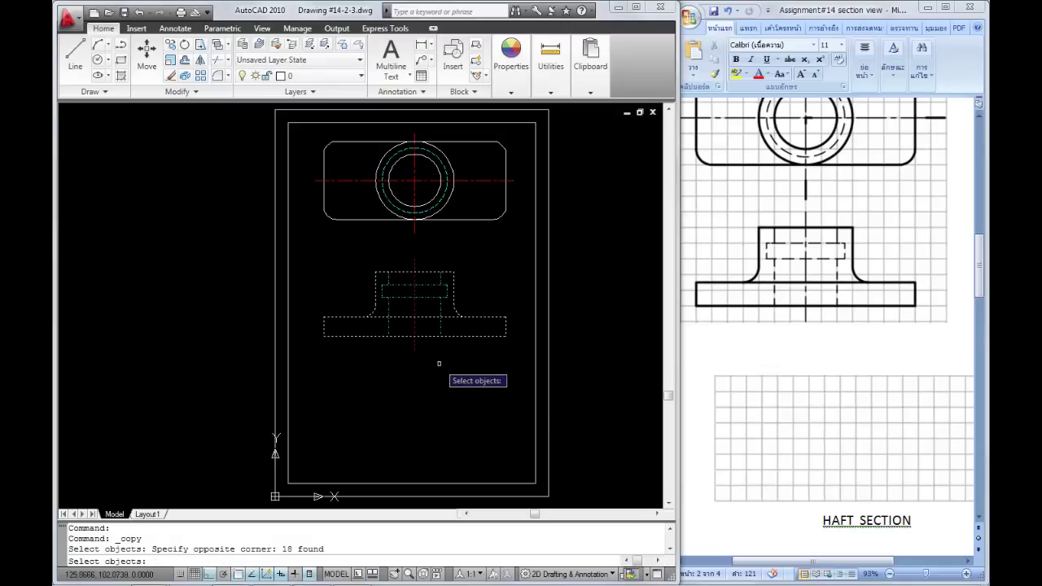
key(Return)
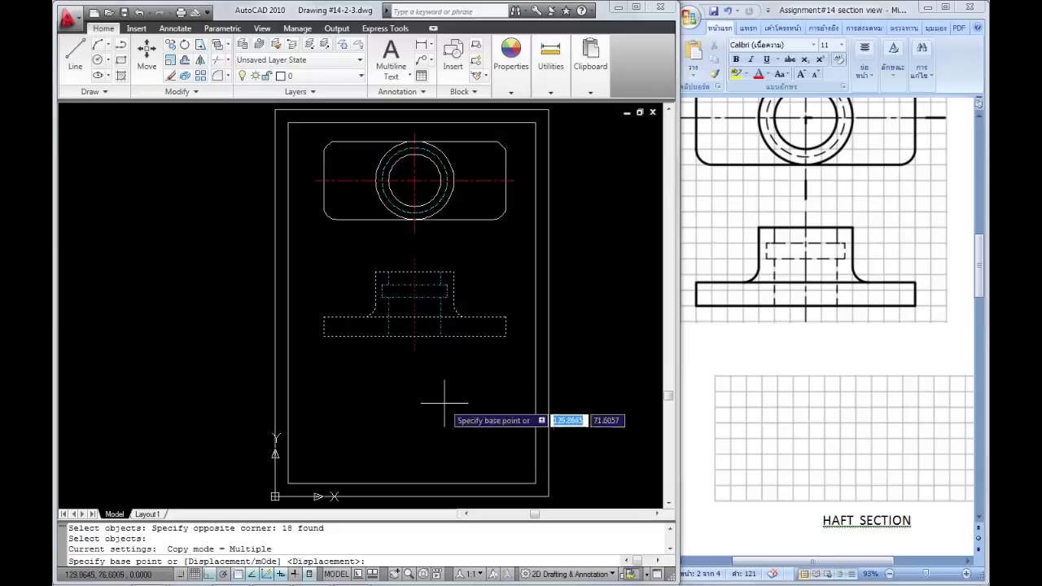
click(442, 353)
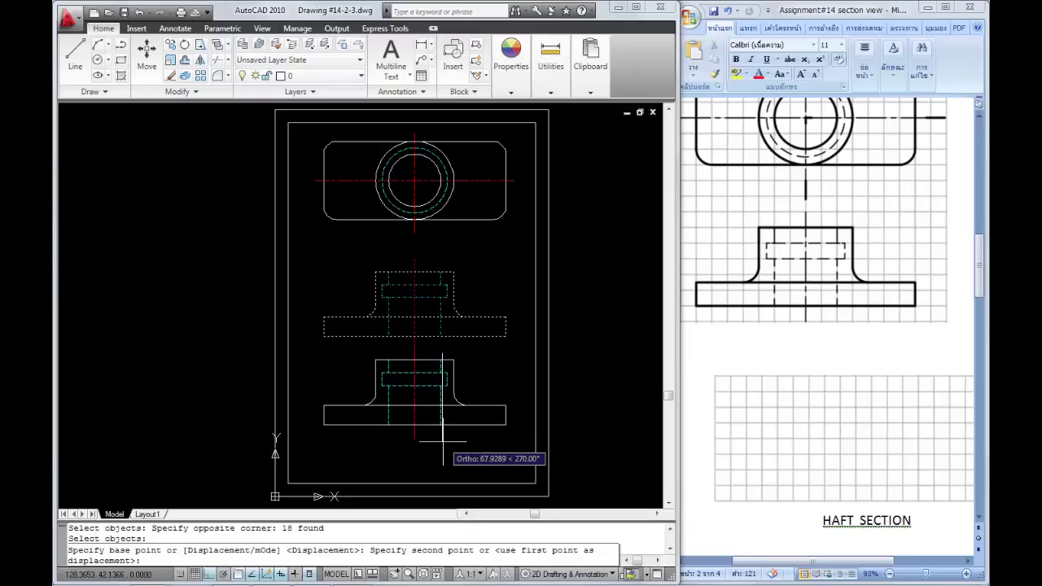
click(442, 442)
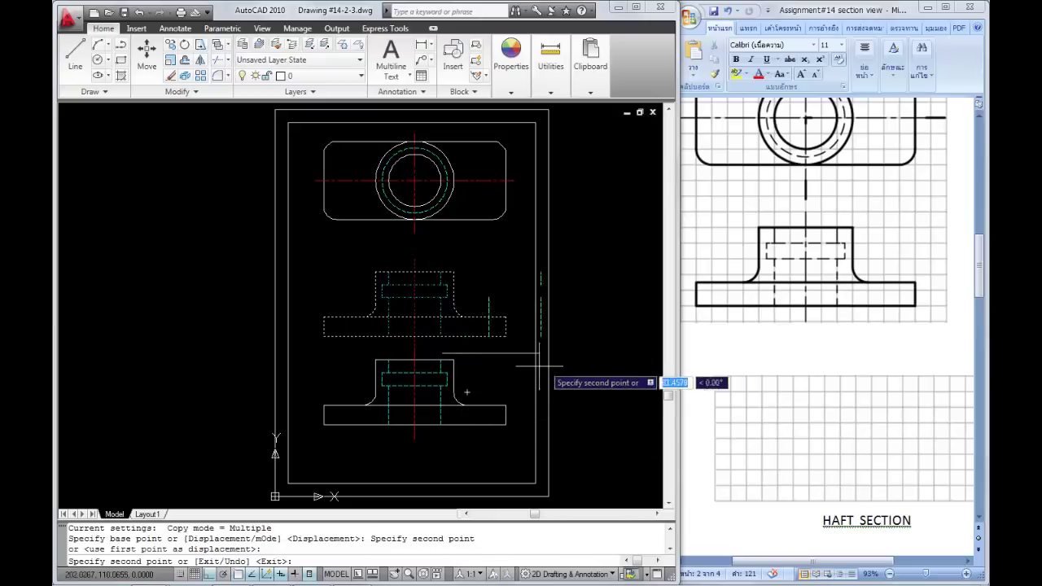
right_click(470, 363)
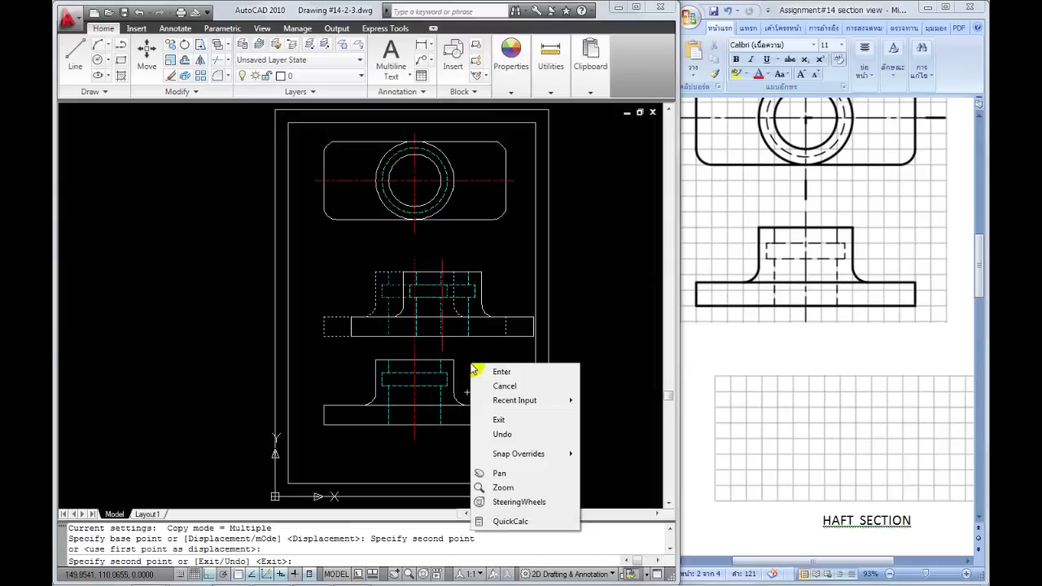
click(488, 369)
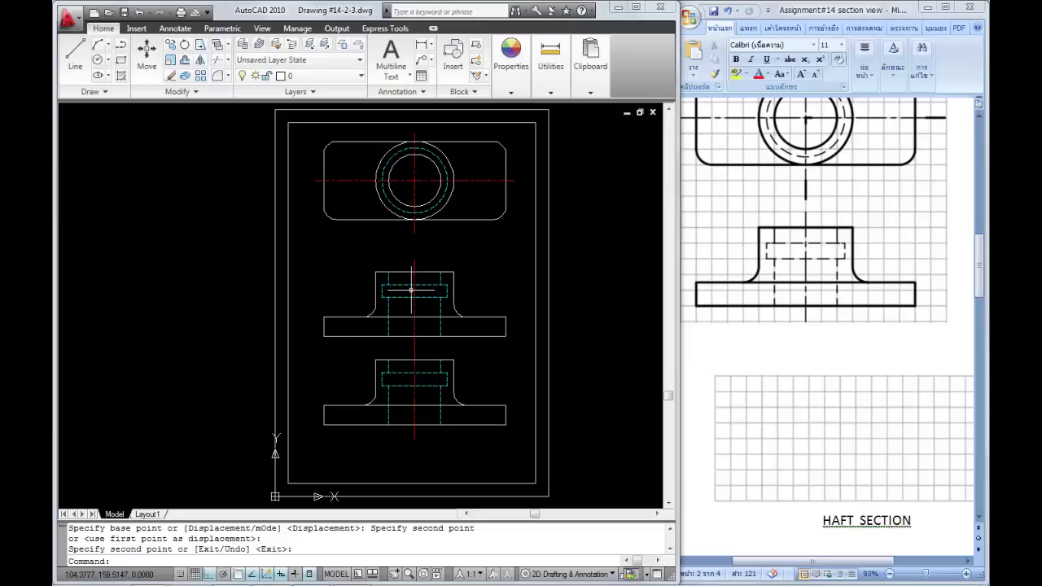
- Move the upper front view's 17 objects slightly upward
click(313, 351)
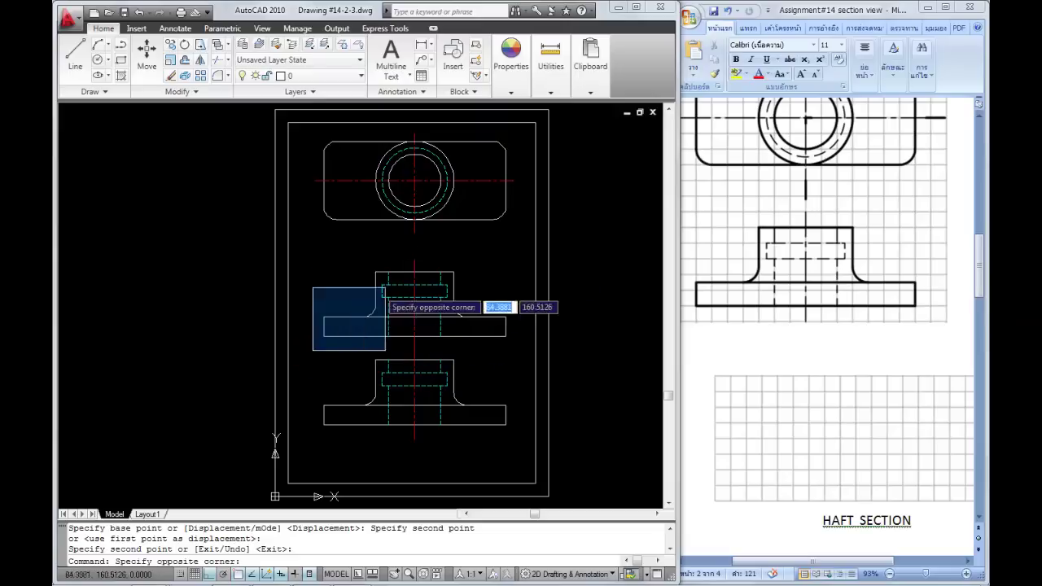
click(516, 261)
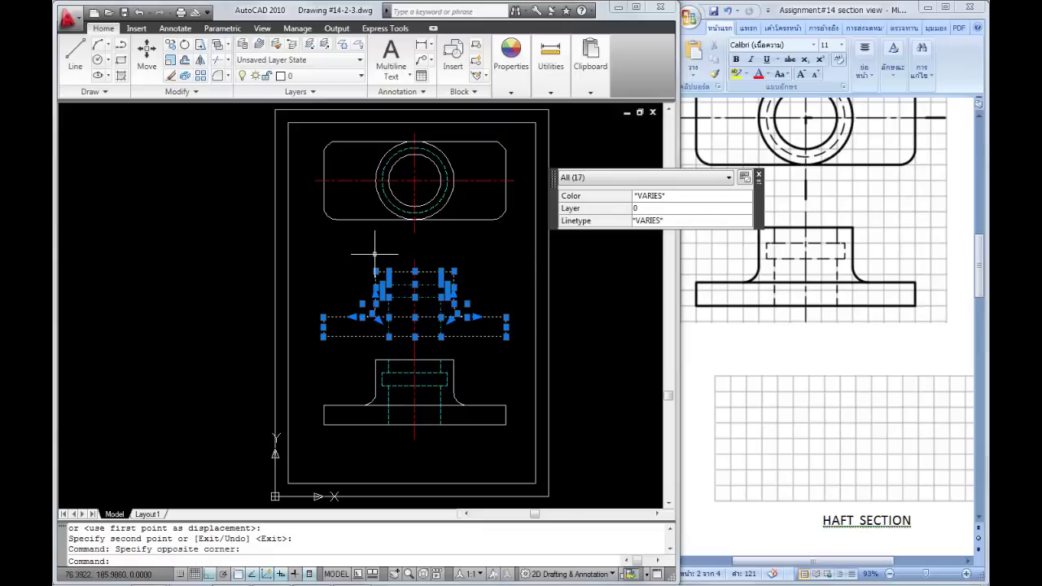
click(147, 62)
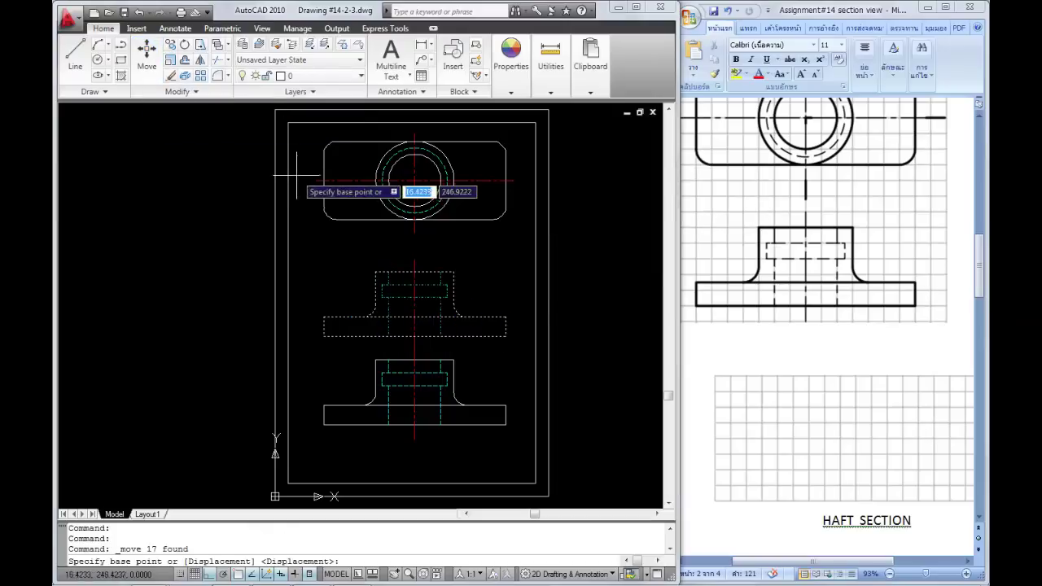
click(339, 306)
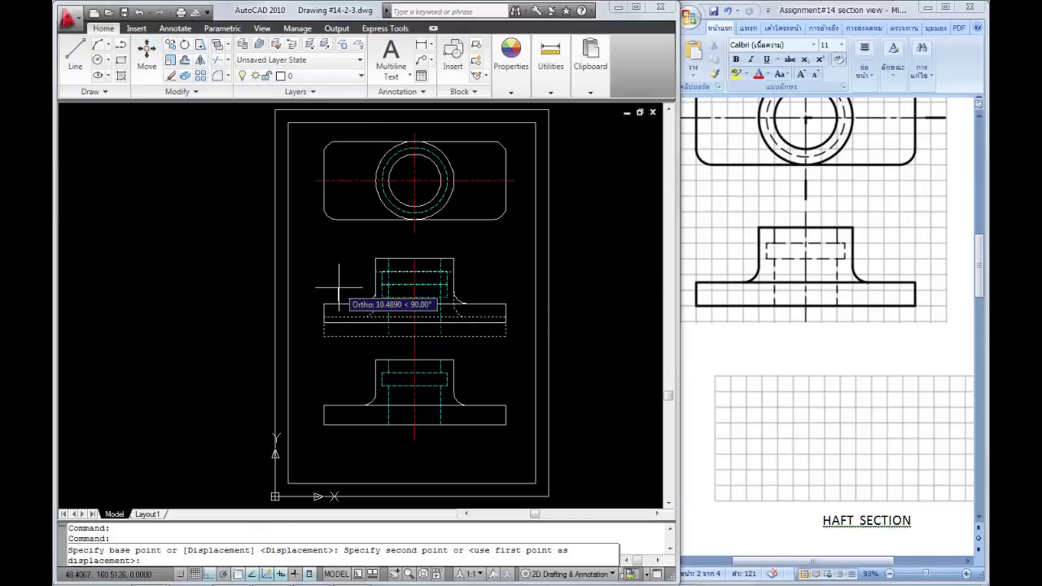
click(338, 286)
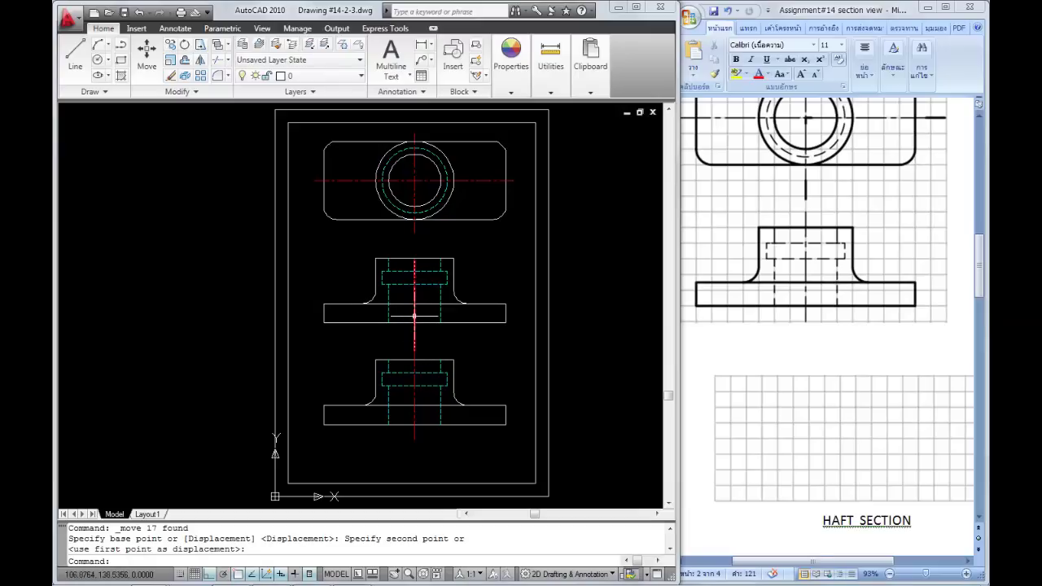
- Move the red vertical centerline into line with the shifted view
click(415, 315)
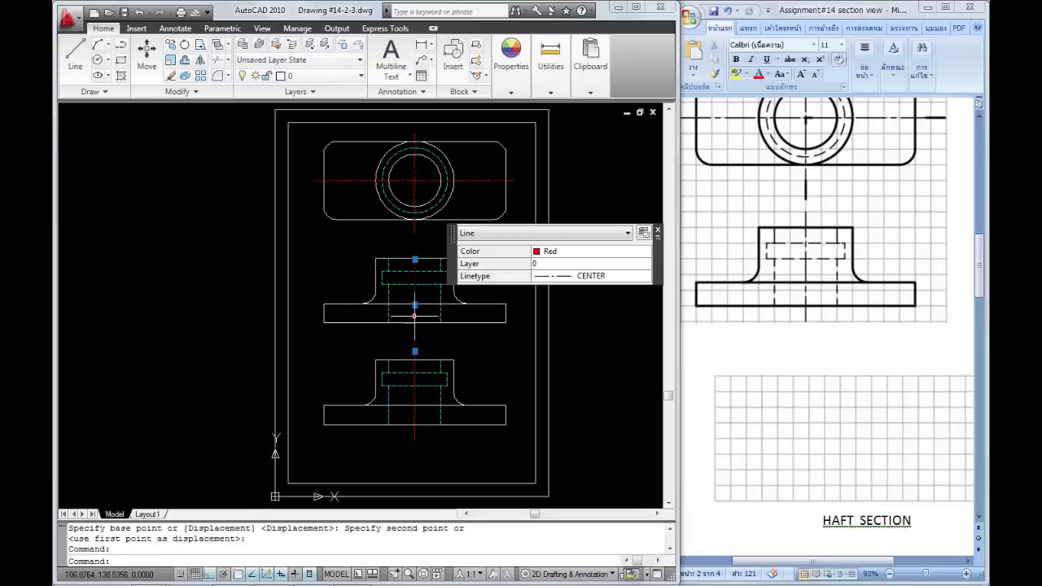
click(147, 51)
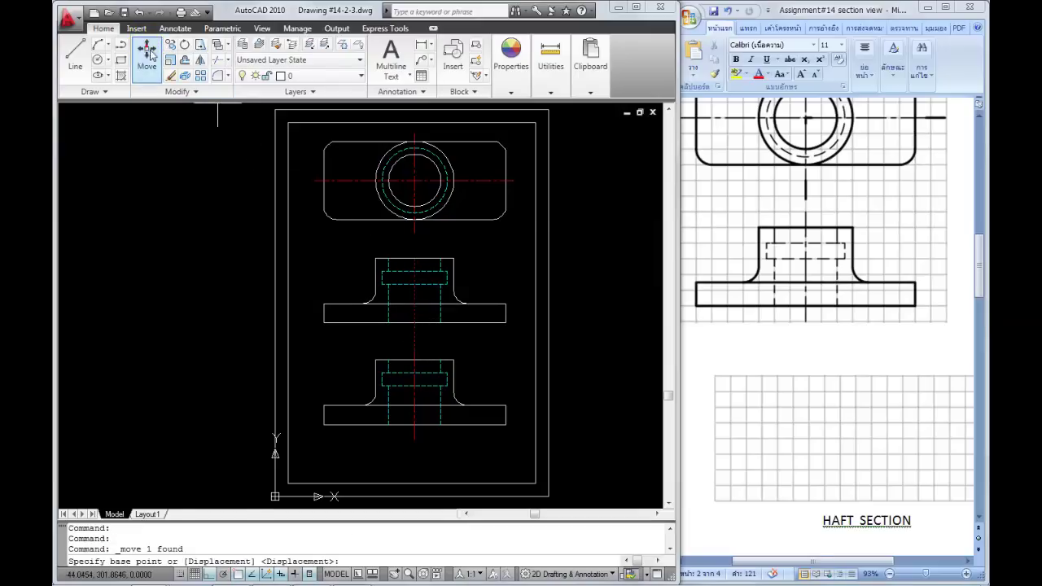
click(447, 337)
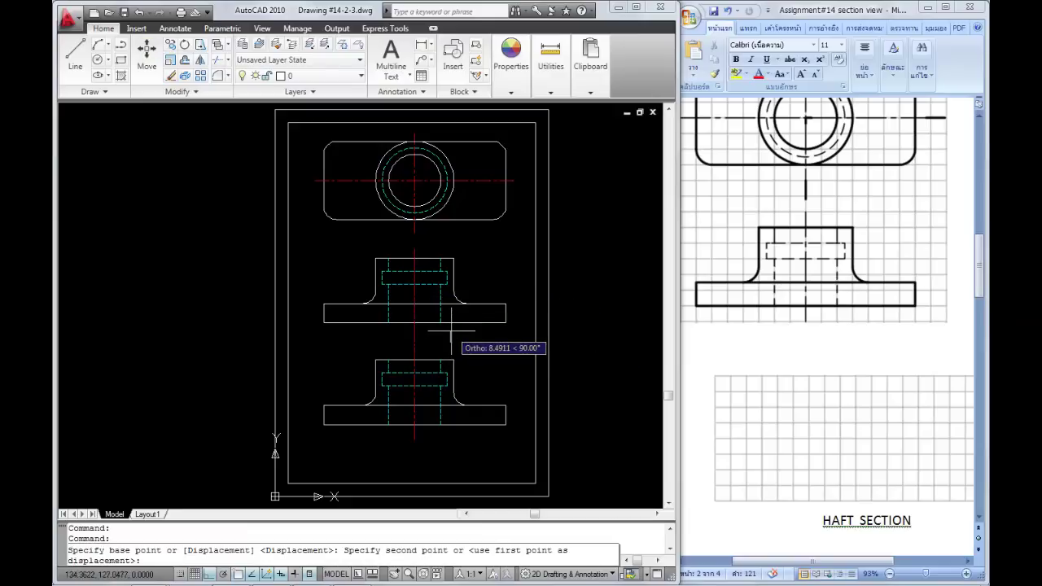
click(456, 339)
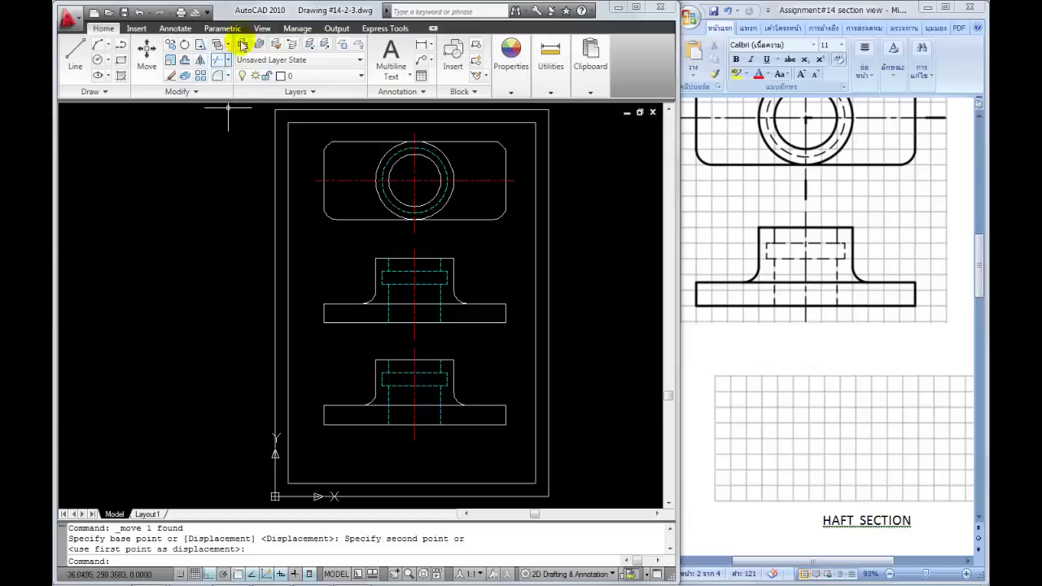
- Zoom Window to a box around the lower front view
click(262, 28)
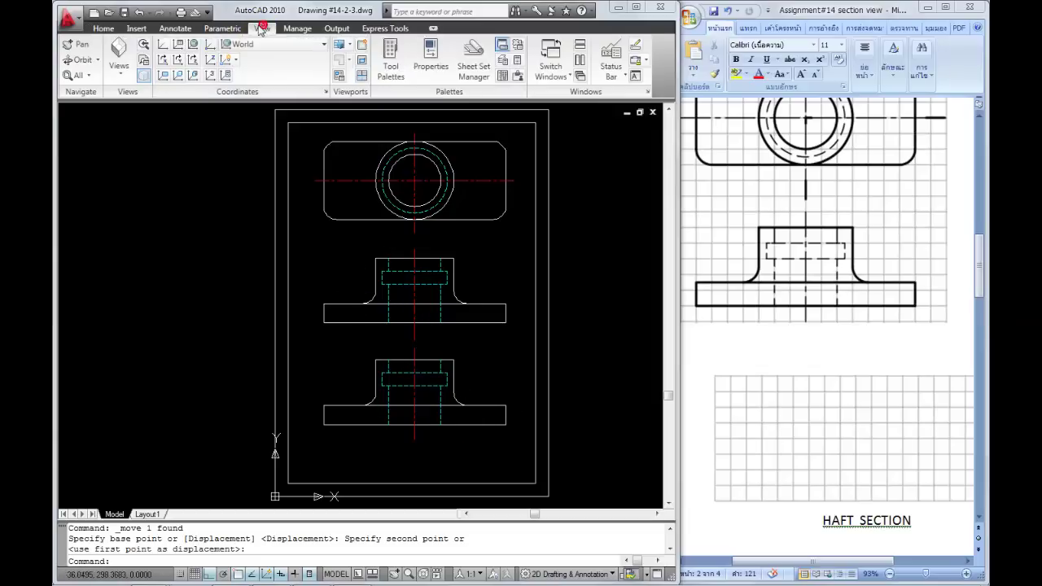
click(86, 75)
click(77, 126)
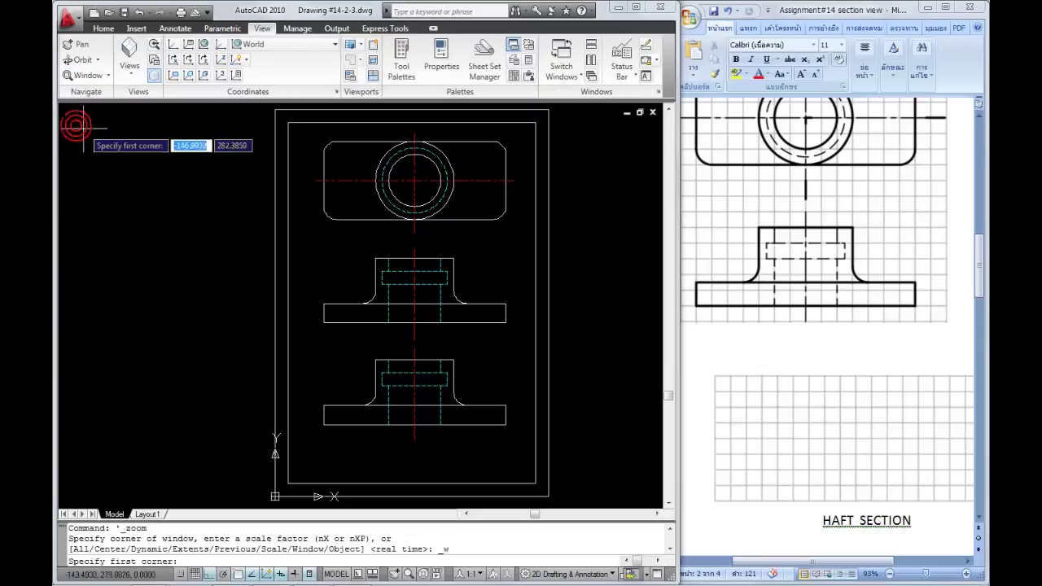
click(306, 442)
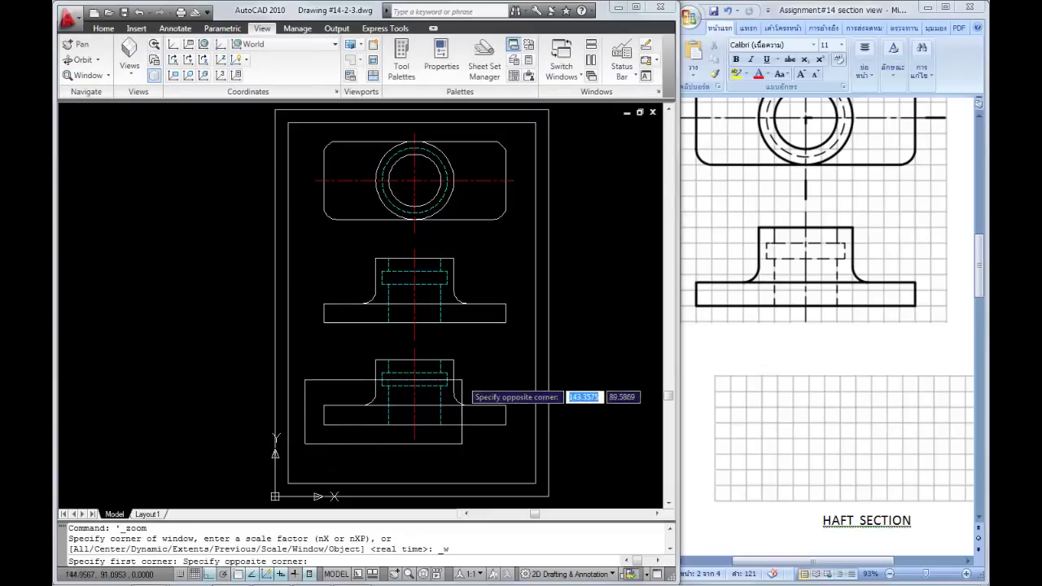
click(522, 343)
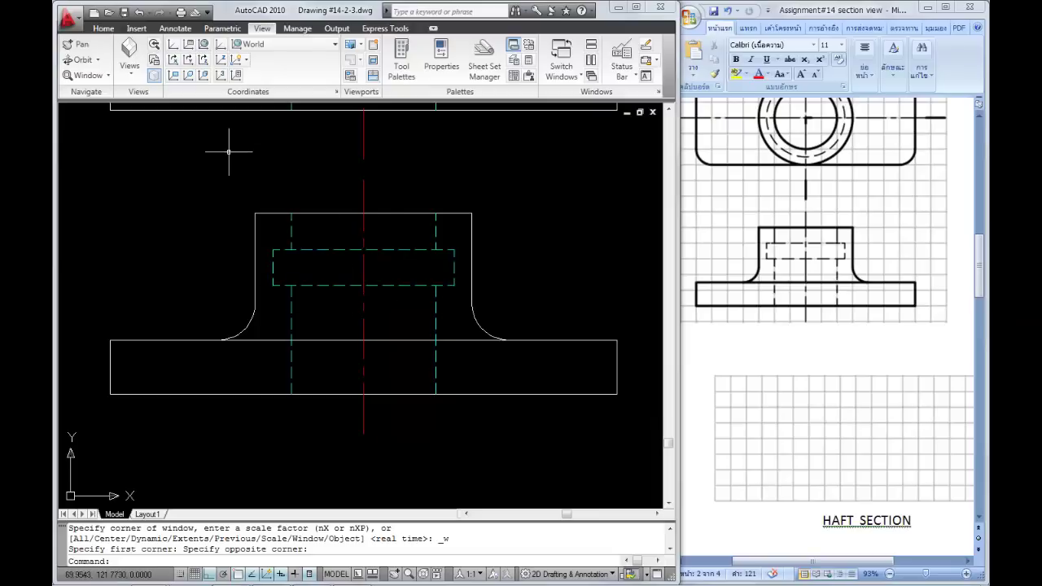
- Break the slot's top hidden line at its midpoint with Break at Point
click(103, 30)
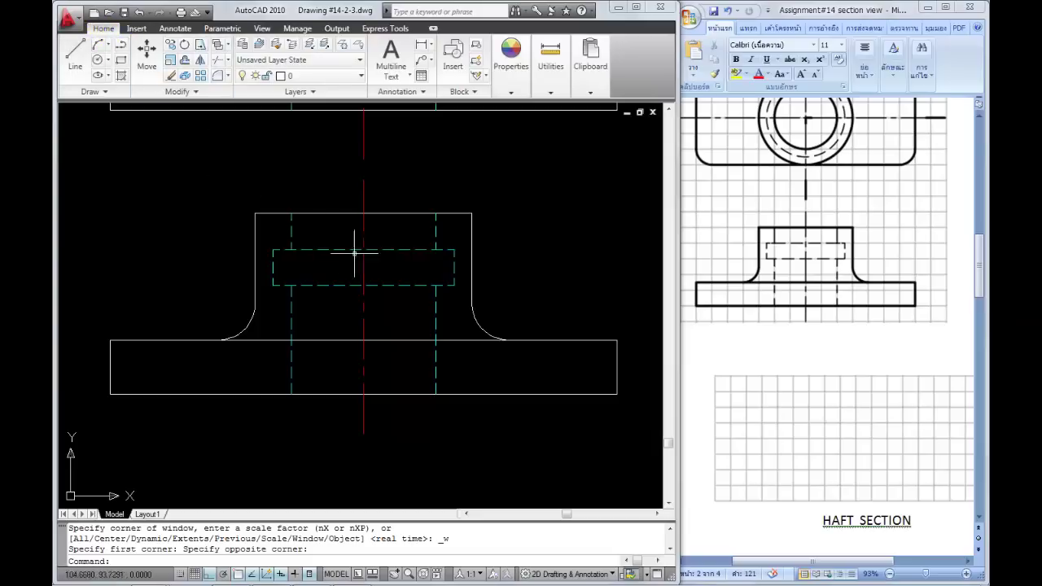
click(197, 91)
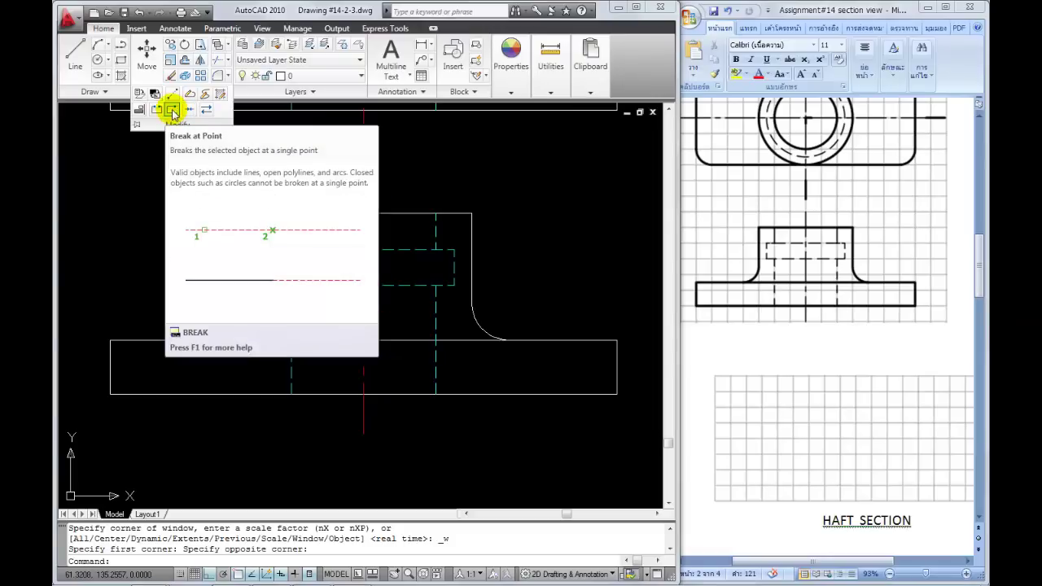
click(173, 110)
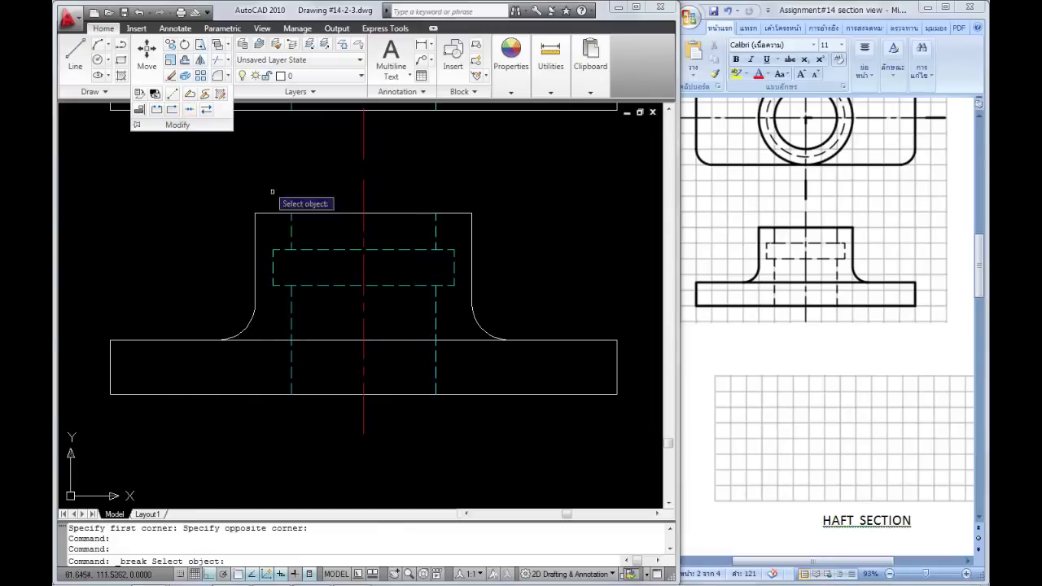
click(388, 250)
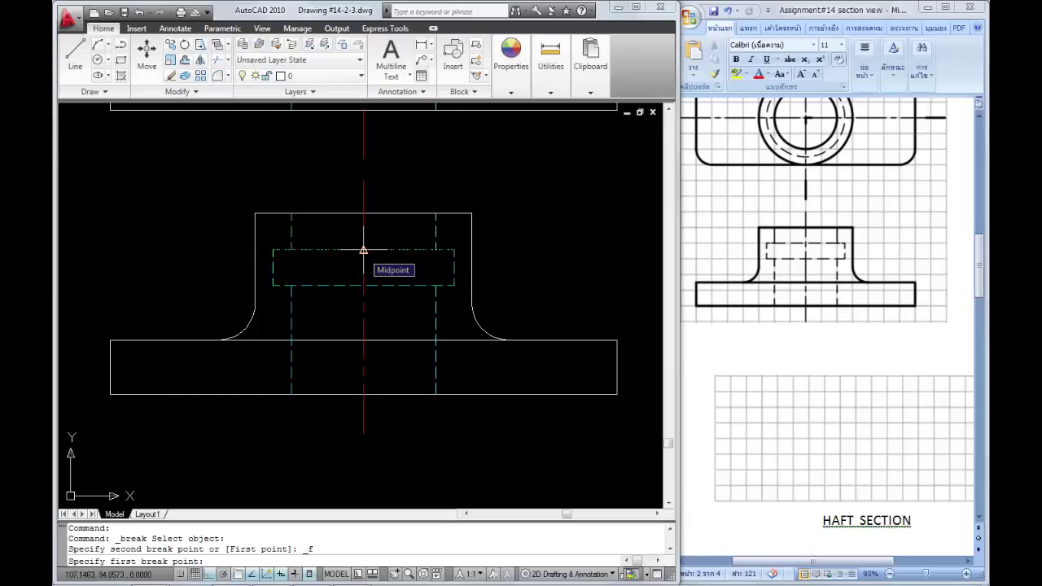
click(363, 250)
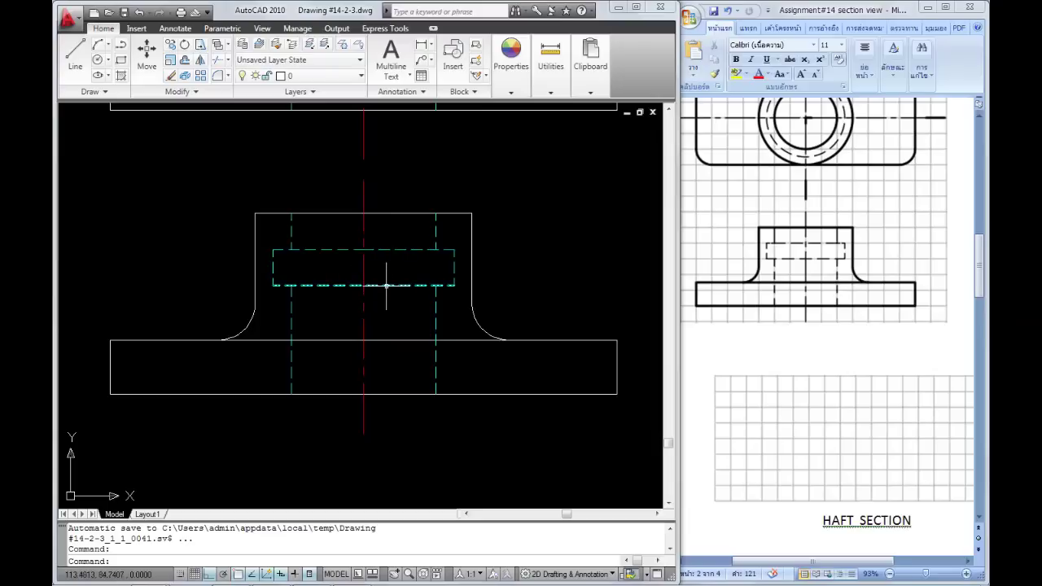
- Break the slot's bottom hidden line at its midpoint with Break at Point
click(193, 91)
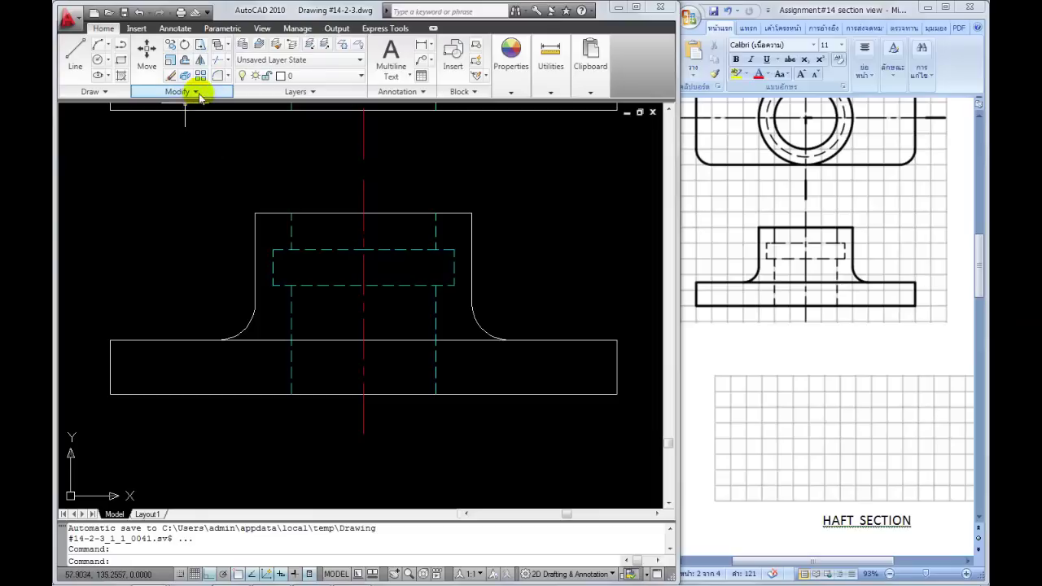
click(172, 109)
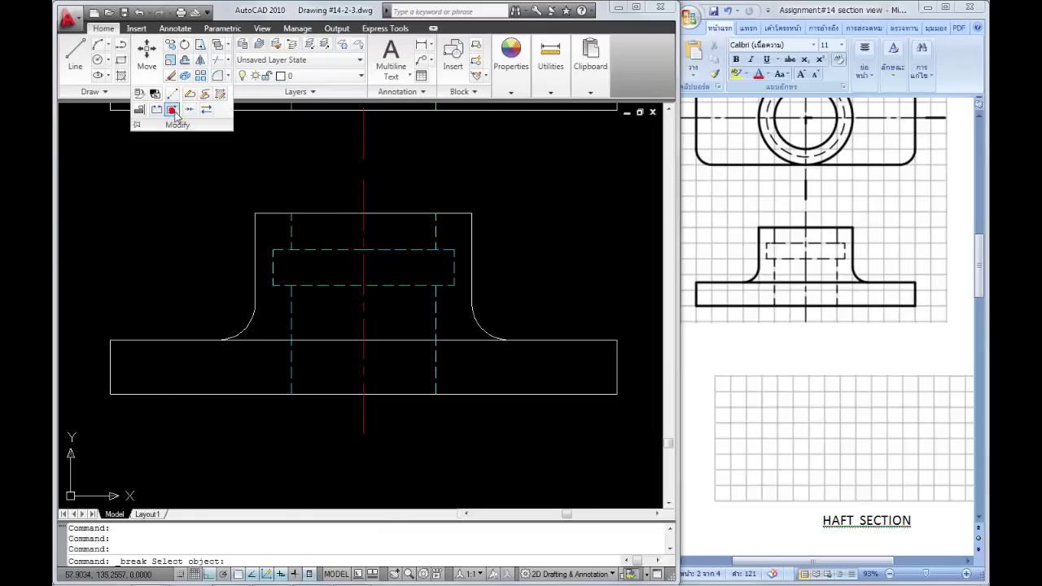
click(394, 285)
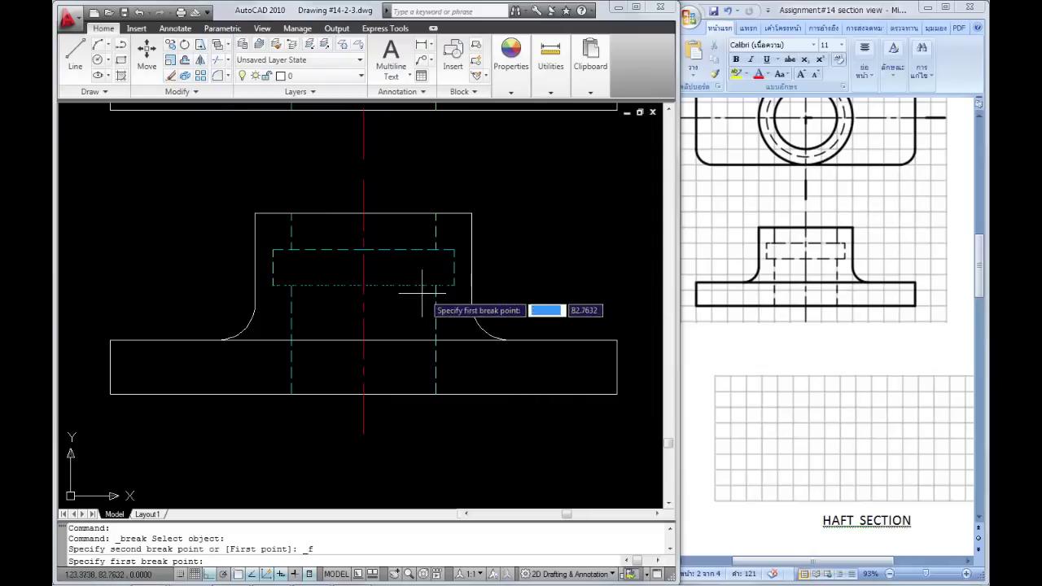
click(363, 285)
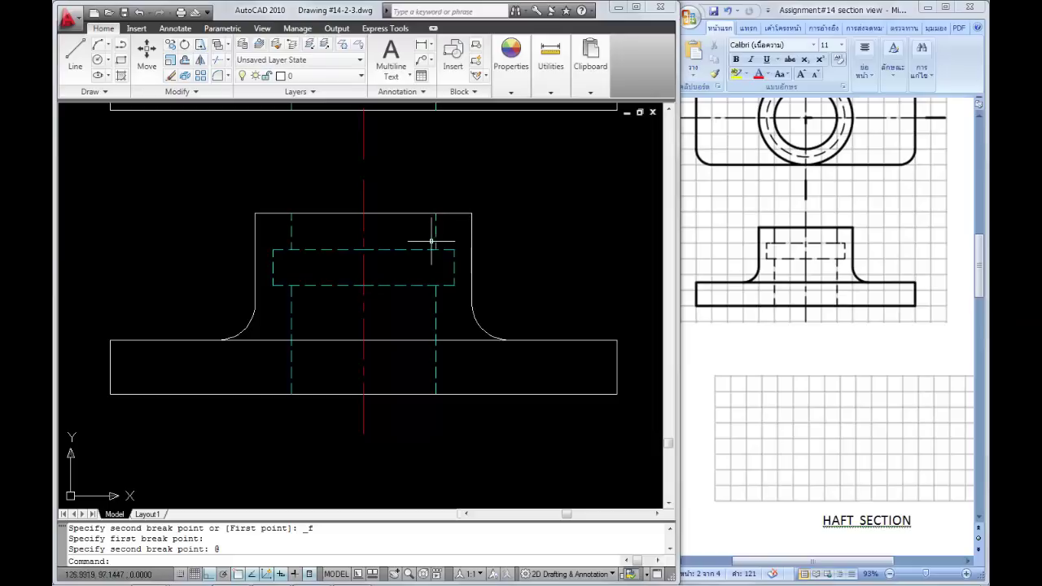
- Set the five right-half dashed lines to ByLayer colour and ByLayer linetype
click(460, 325)
click(404, 232)
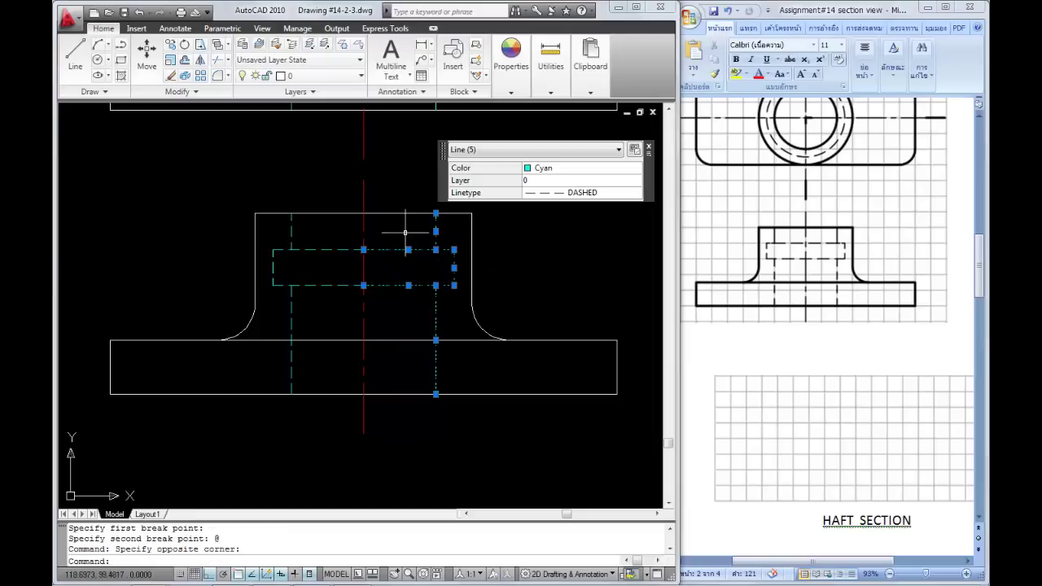
mouse_move(565, 174)
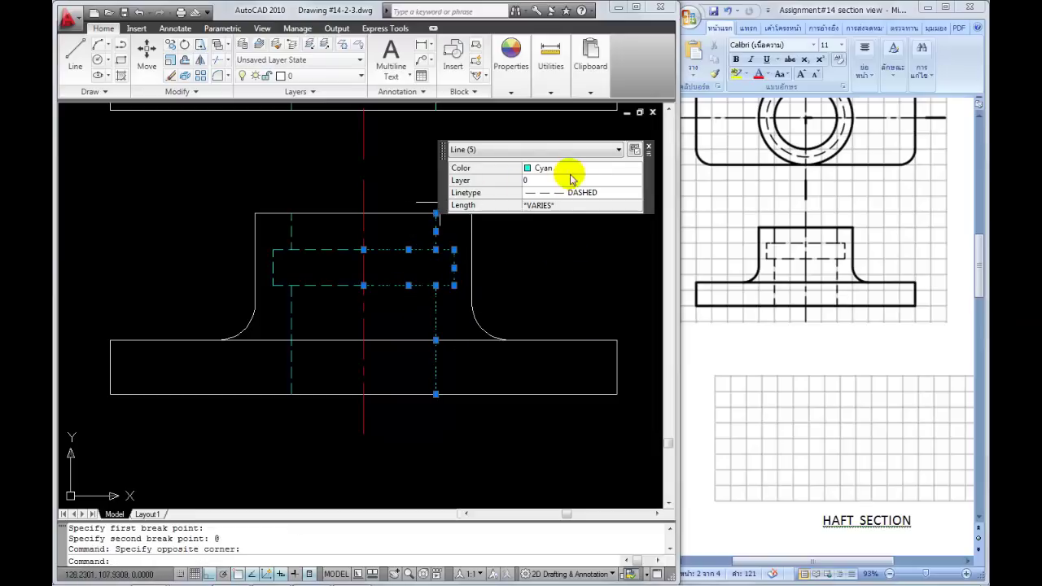
click(639, 170)
click(638, 169)
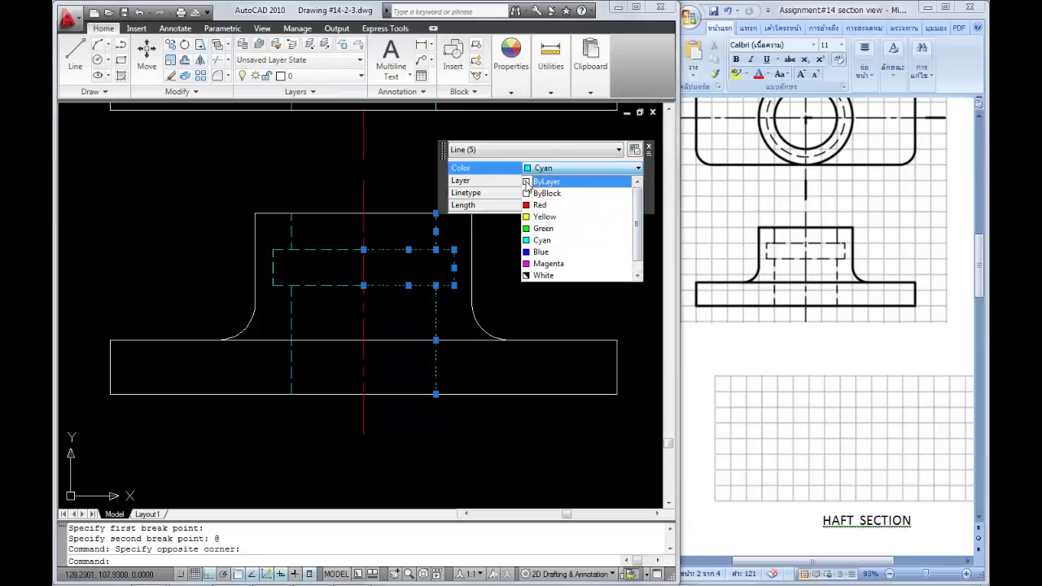
click(530, 181)
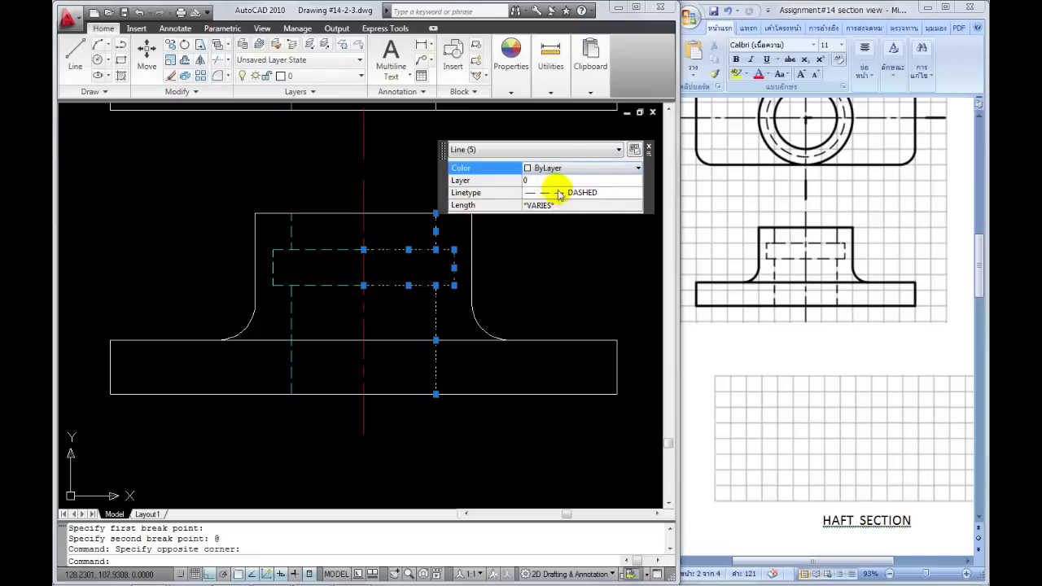
click(634, 195)
click(637, 193)
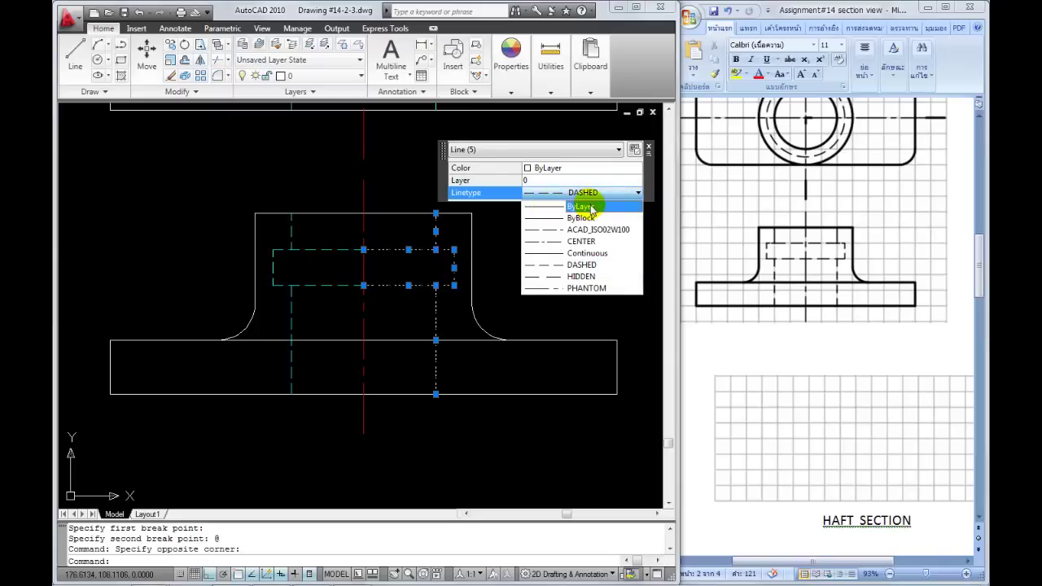
click(570, 206)
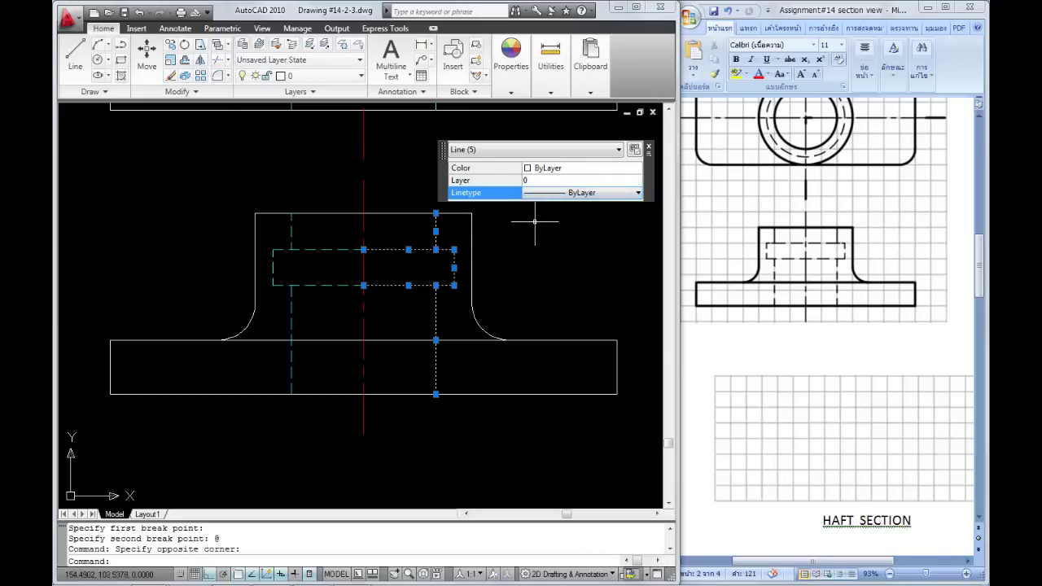
key(Escape)
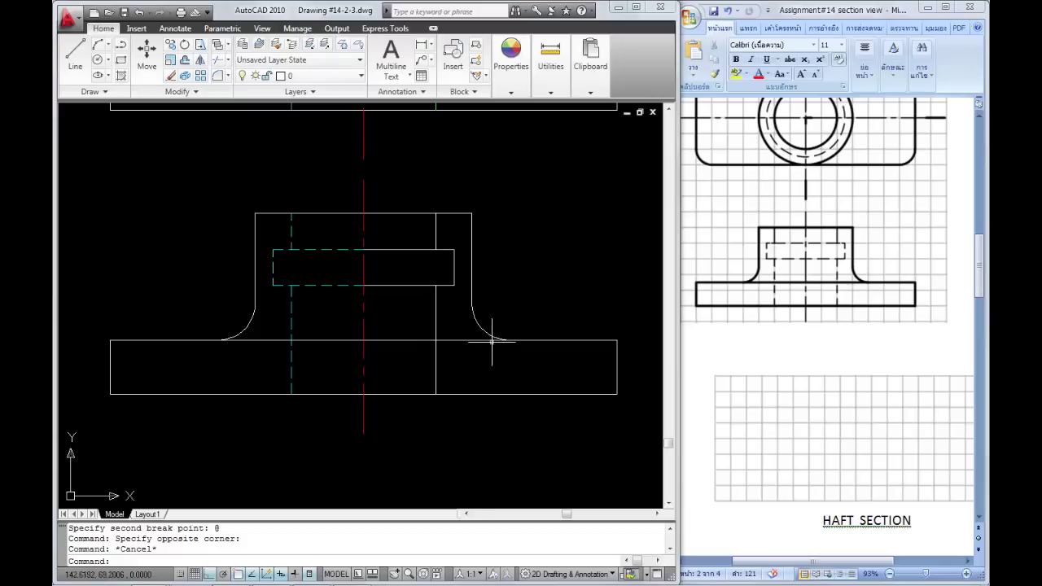
- Trim the base's top line at the right fillet and the vertical line inside the slot
click(217, 62)
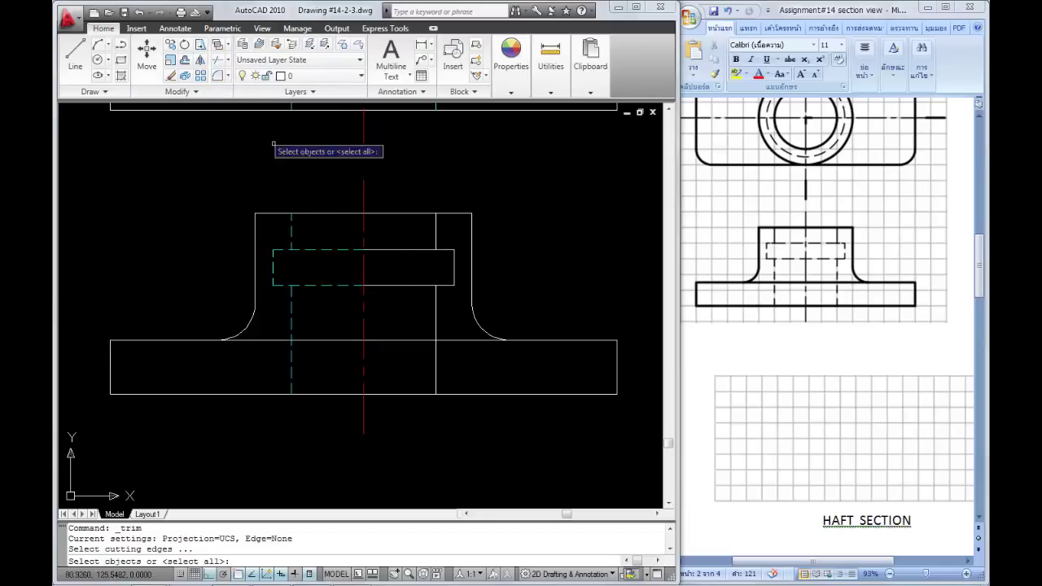
click(363, 327)
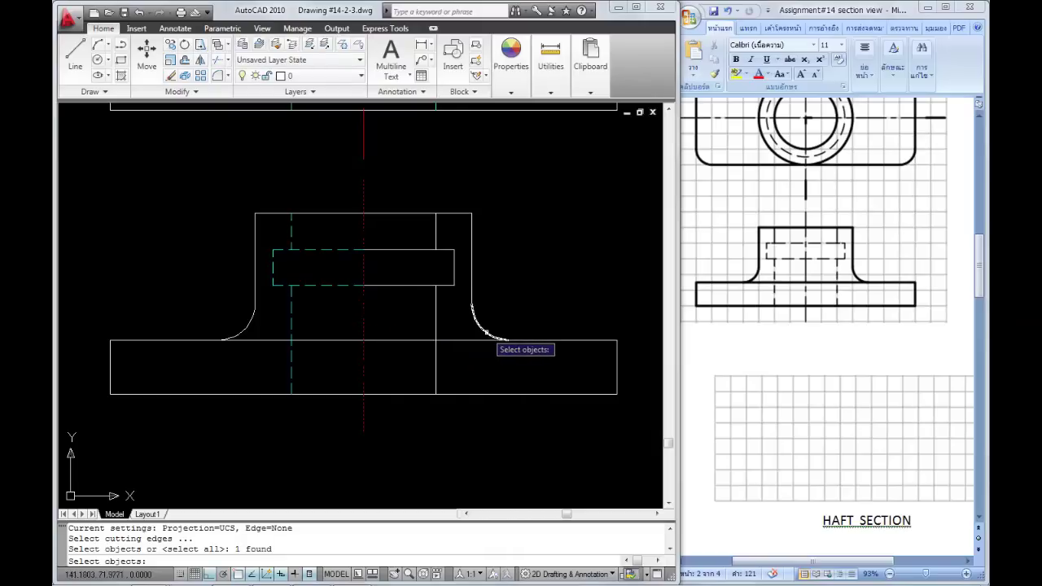
click(488, 334)
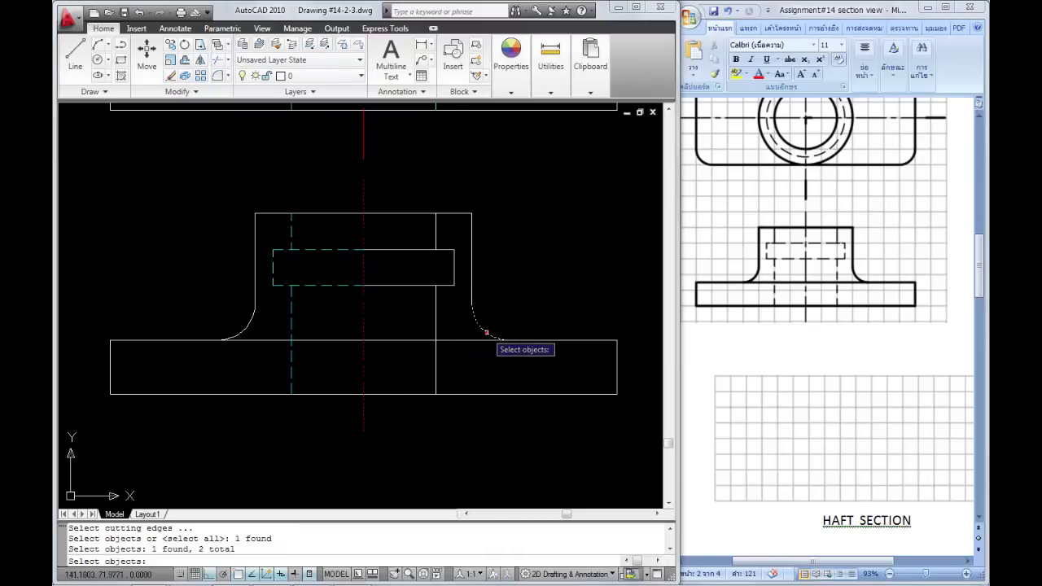
key(Return)
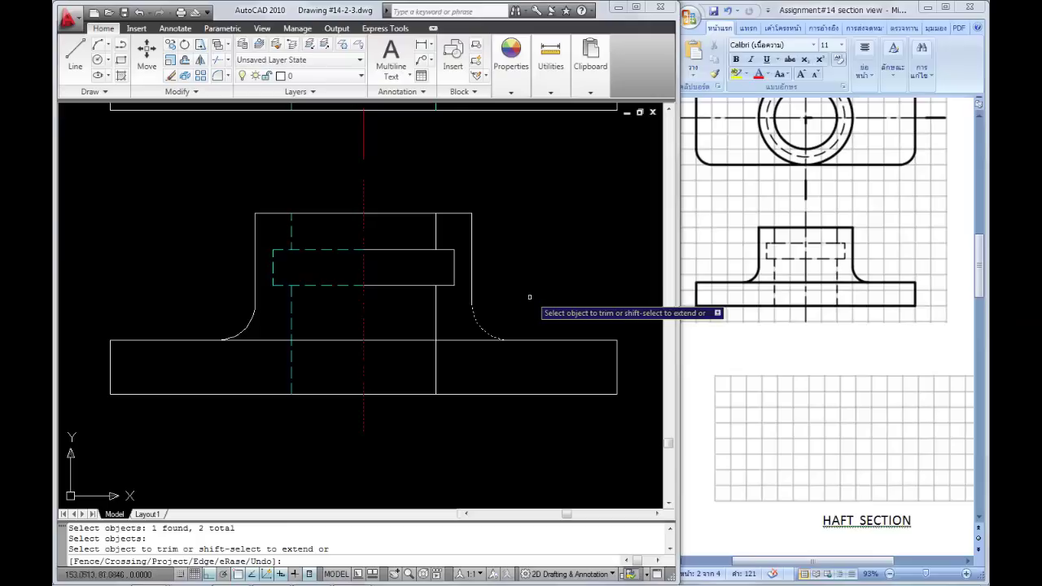
click(458, 341)
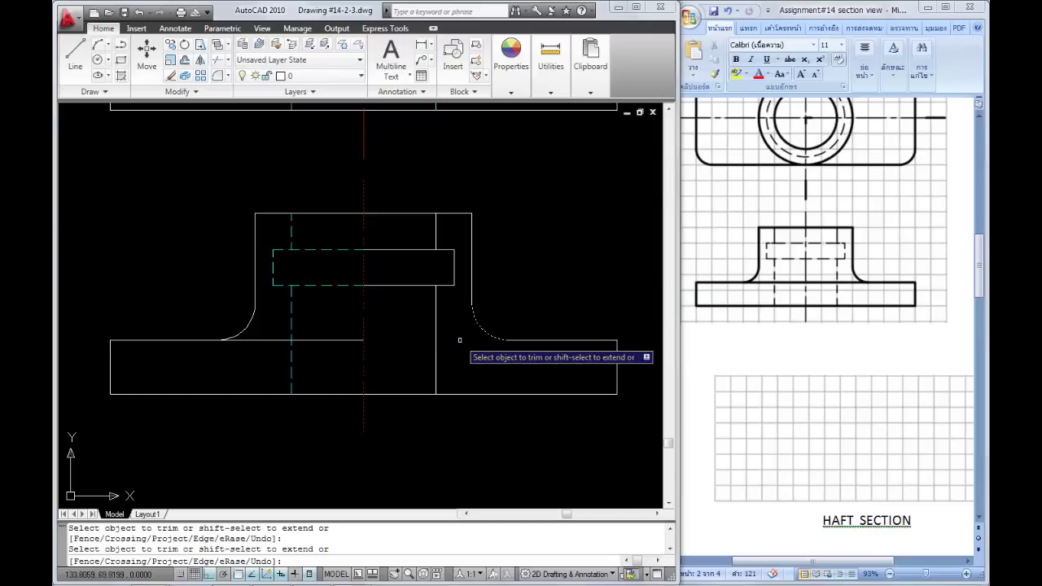
right_click(551, 273)
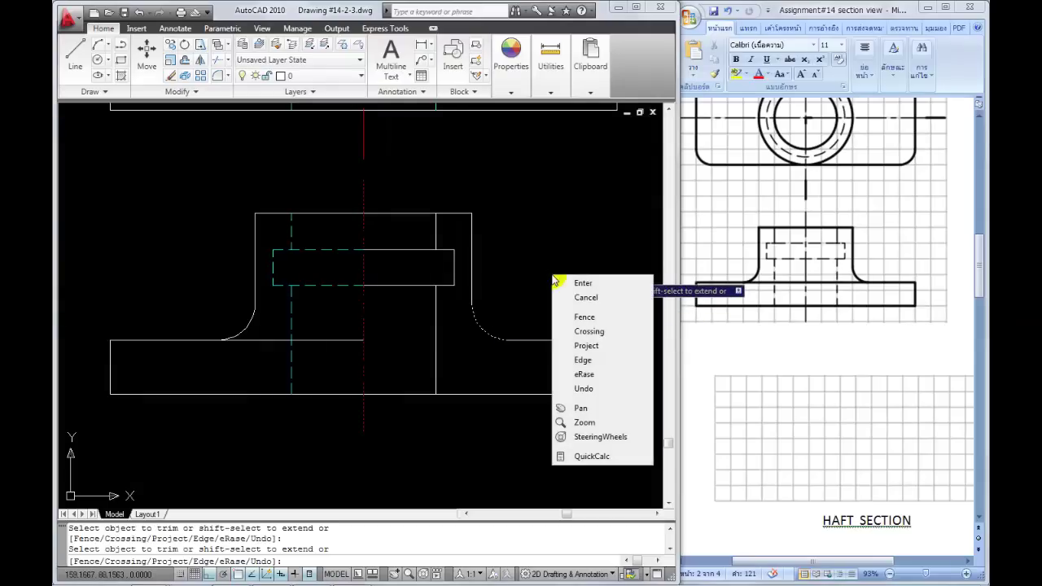
click(582, 285)
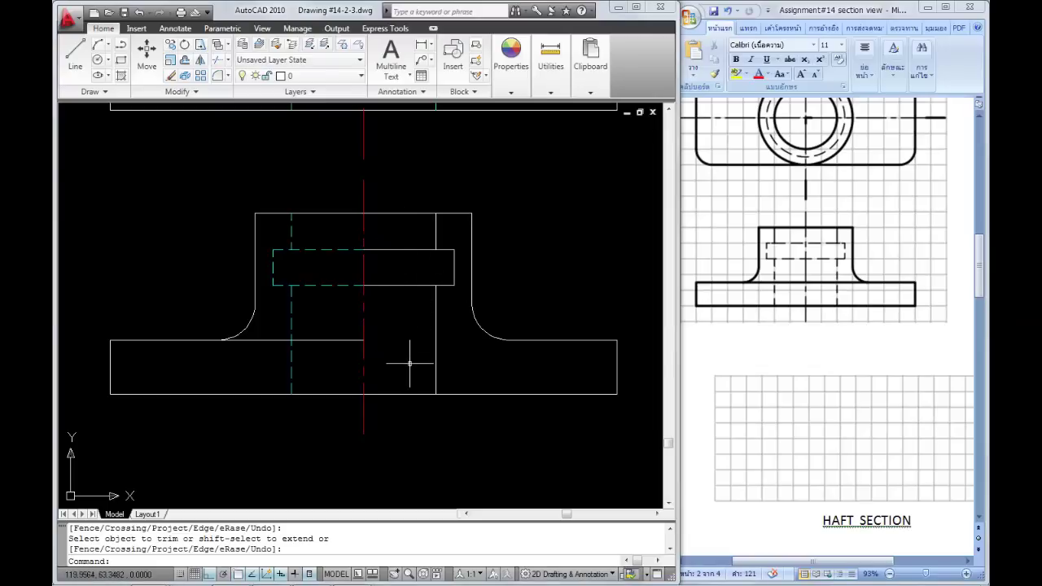
click(437, 271)
- Open Hatch and Gradient, keep Predefined type, and browse the hatch pattern palette
click(121, 77)
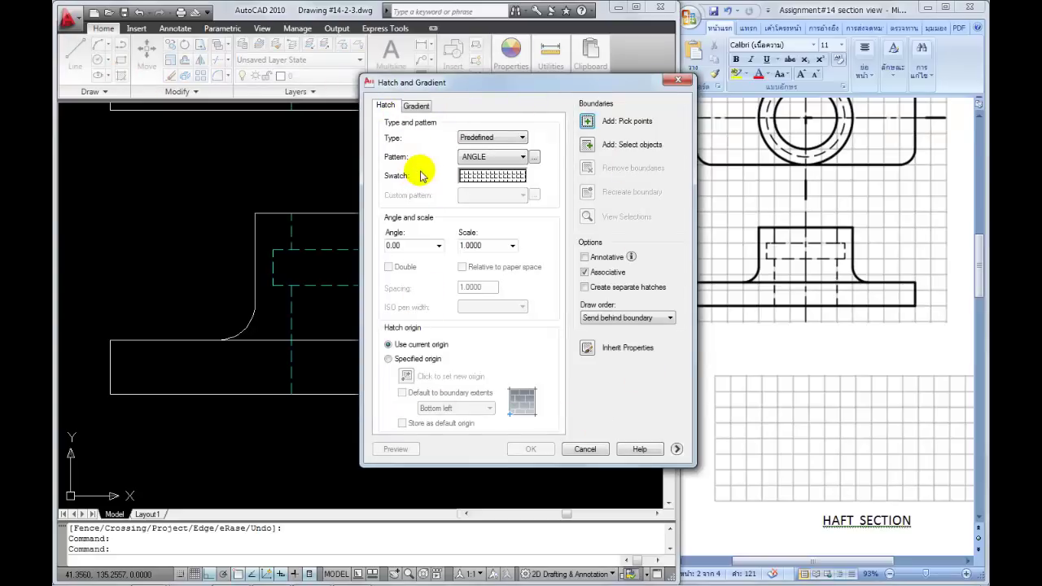
click(523, 138)
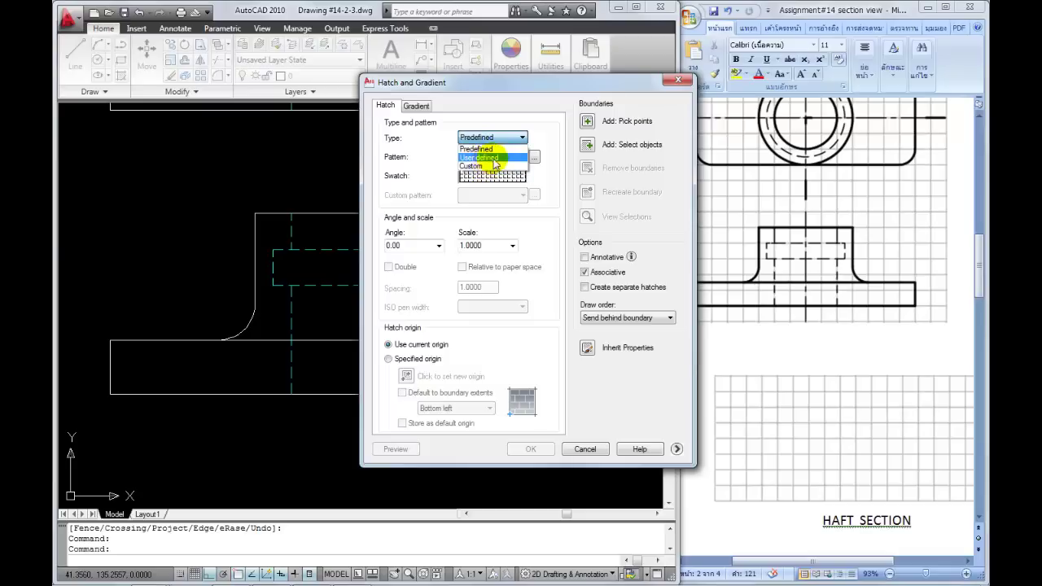
click(551, 140)
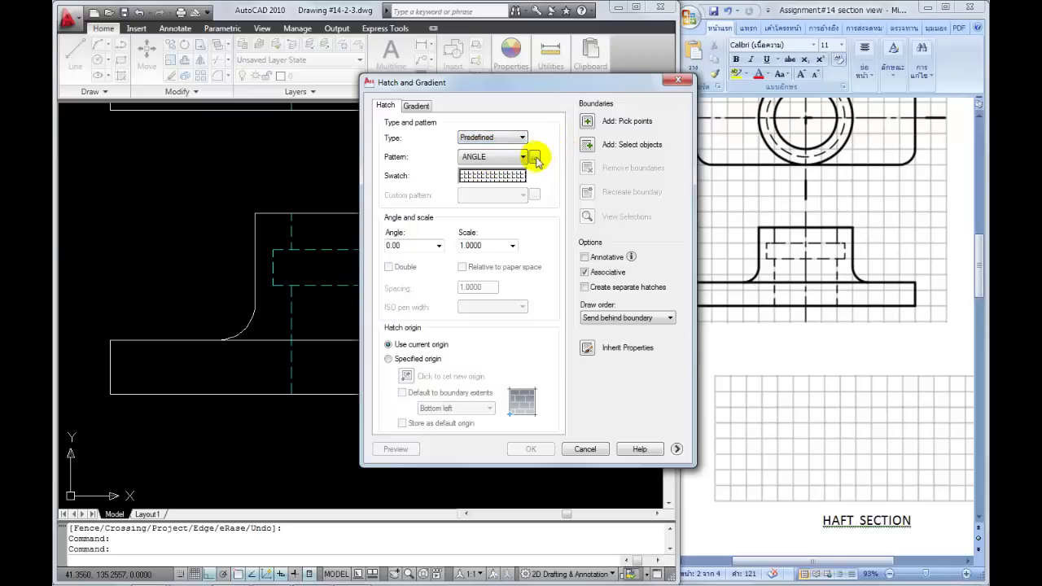
click(536, 157)
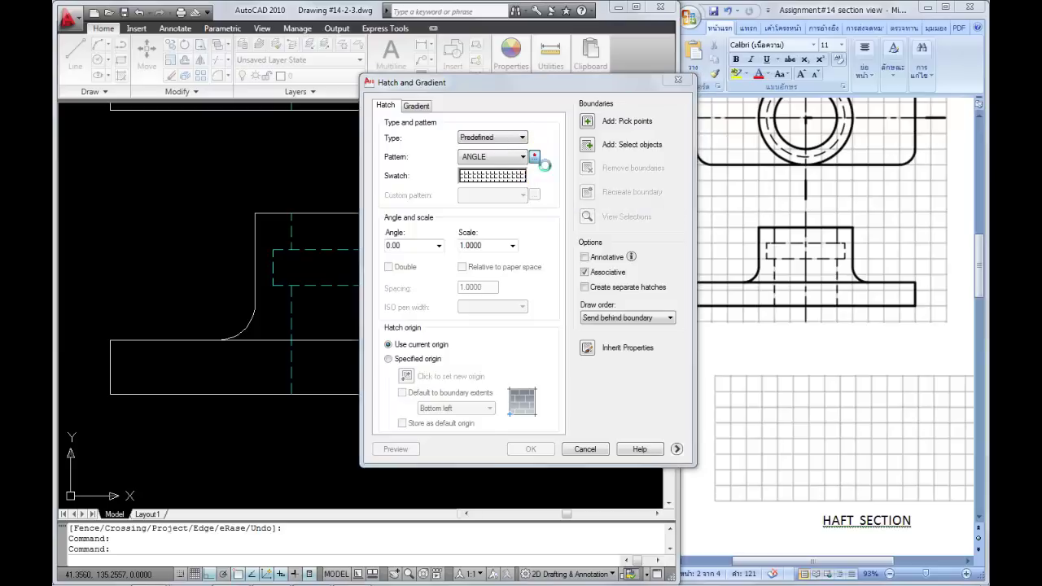
mouse_move(469, 210)
mouse_down()
mouse_move(466, 262)
mouse_move(472, 212)
mouse_up()
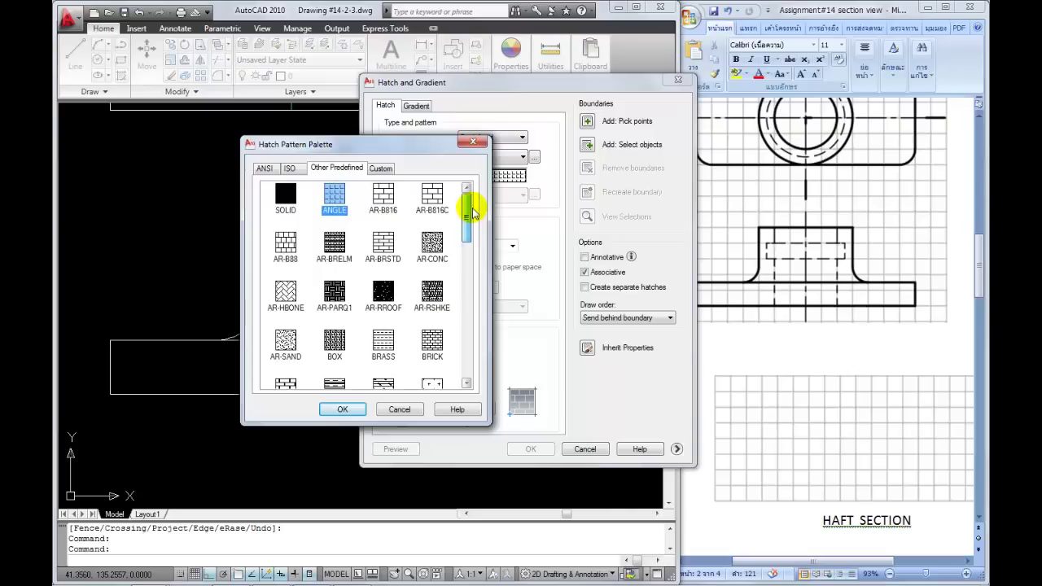
mouse_move(473, 214)
mouse_down()
mouse_move(476, 304)
mouse_move(448, 344)
mouse_move(463, 353)
mouse_move(449, 339)
mouse_move(447, 350)
mouse_move(463, 342)
mouse_move(469, 260)
mouse_move(491, 214)
mouse_up()
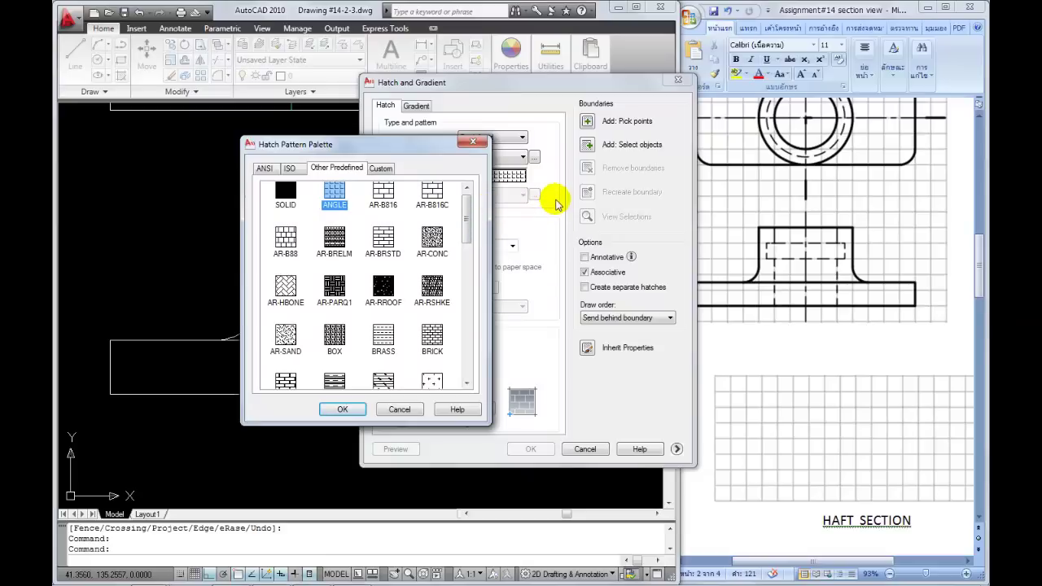
- Switch the hatch type to User defined with a 45° angle
click(472, 141)
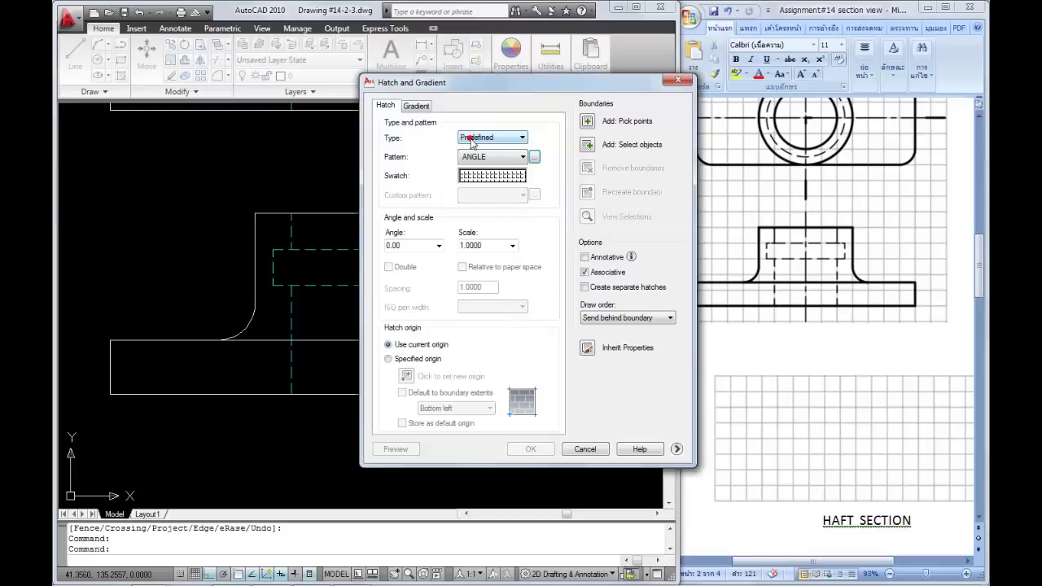
click(523, 137)
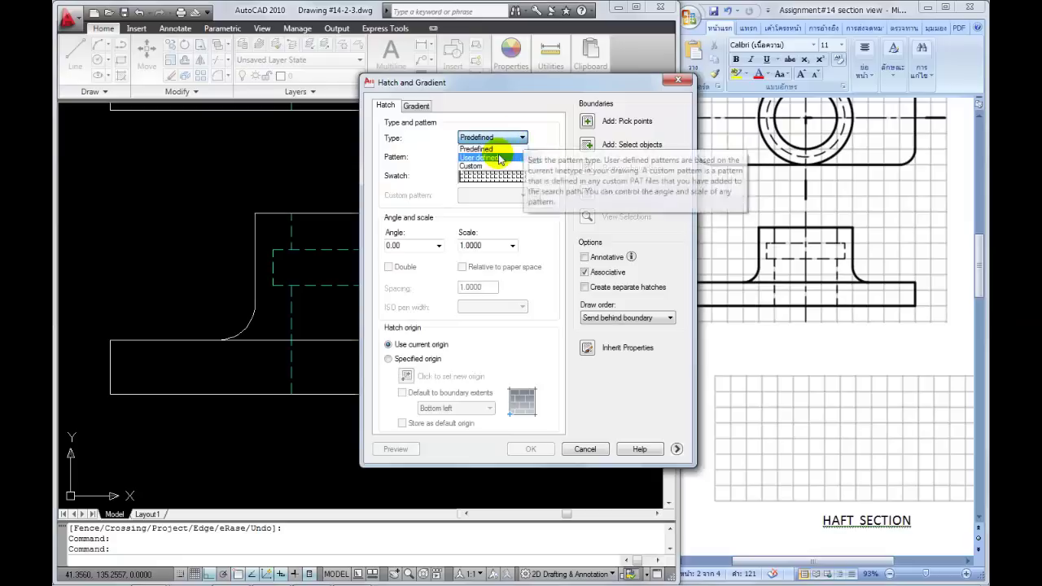
click(492, 158)
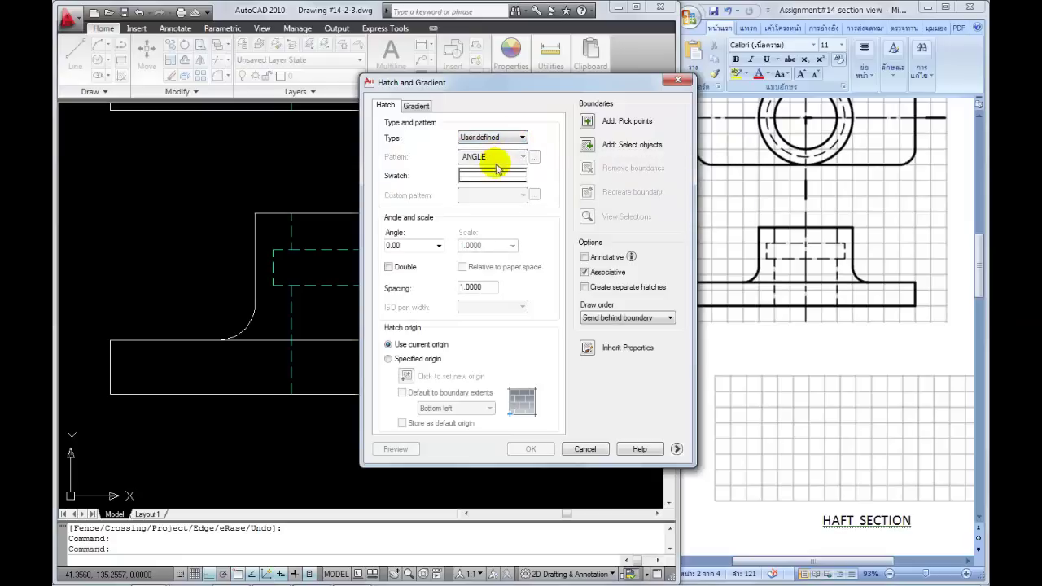
double_click(420, 246)
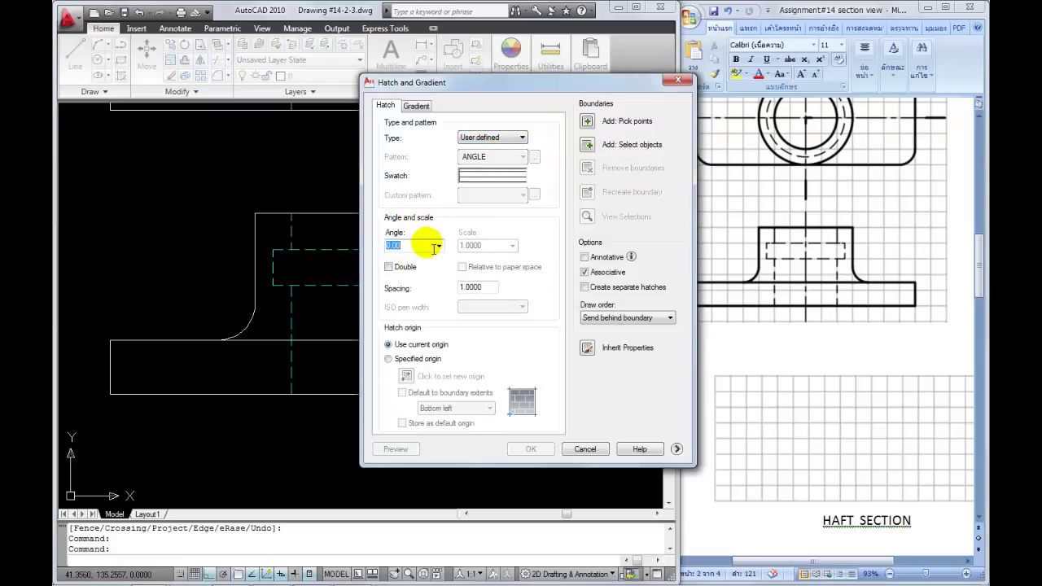
text(45)
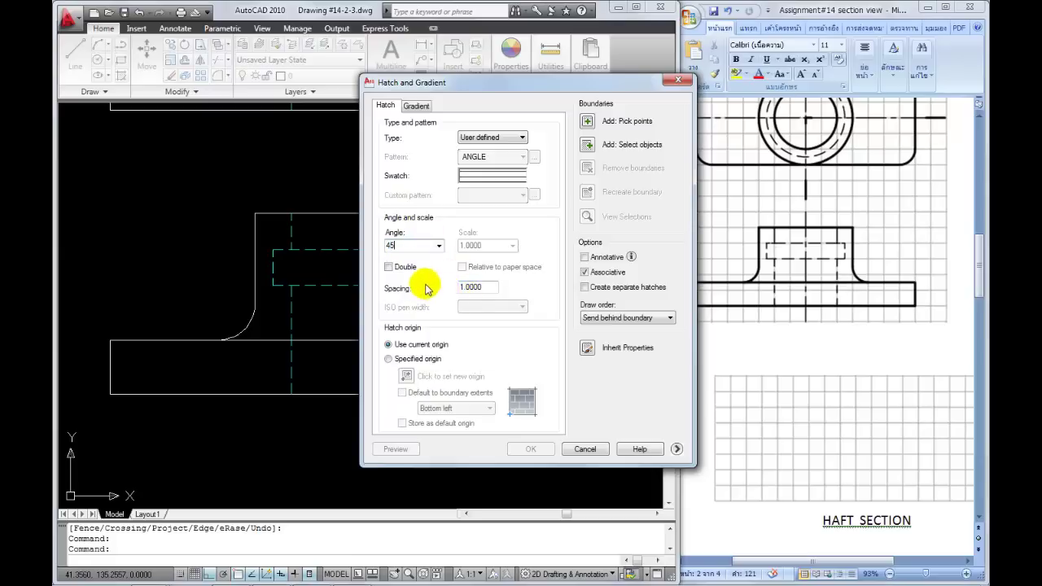
- Keep single (not double) hatch lines and set the spacing to 2.5
click(389, 267)
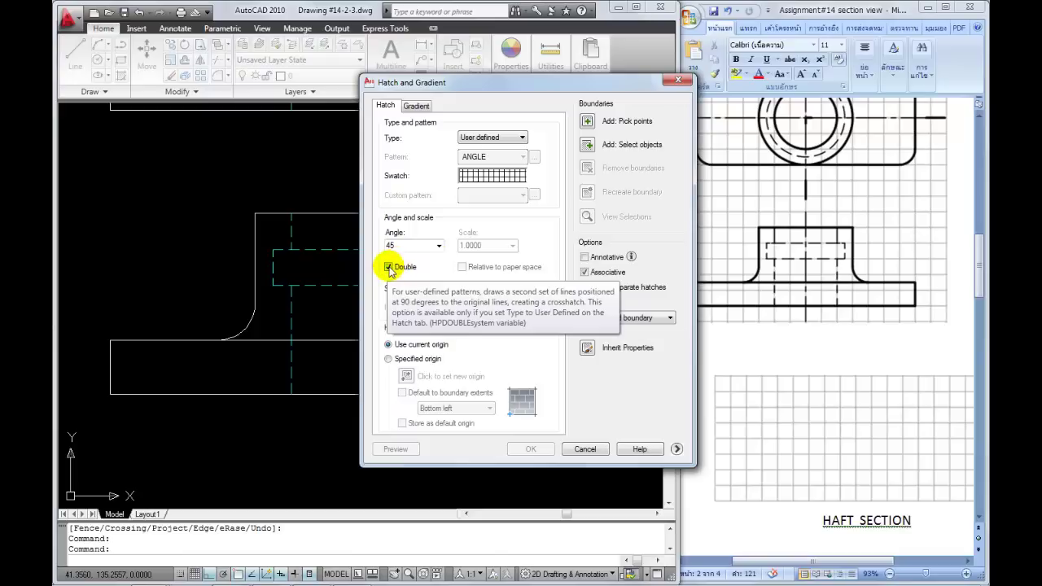
click(389, 267)
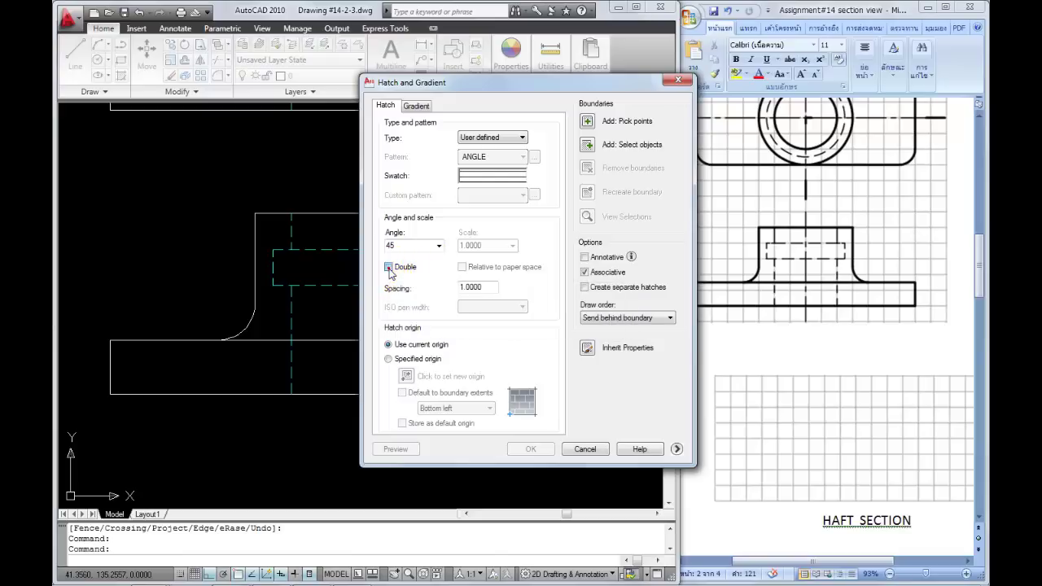
click(390, 267)
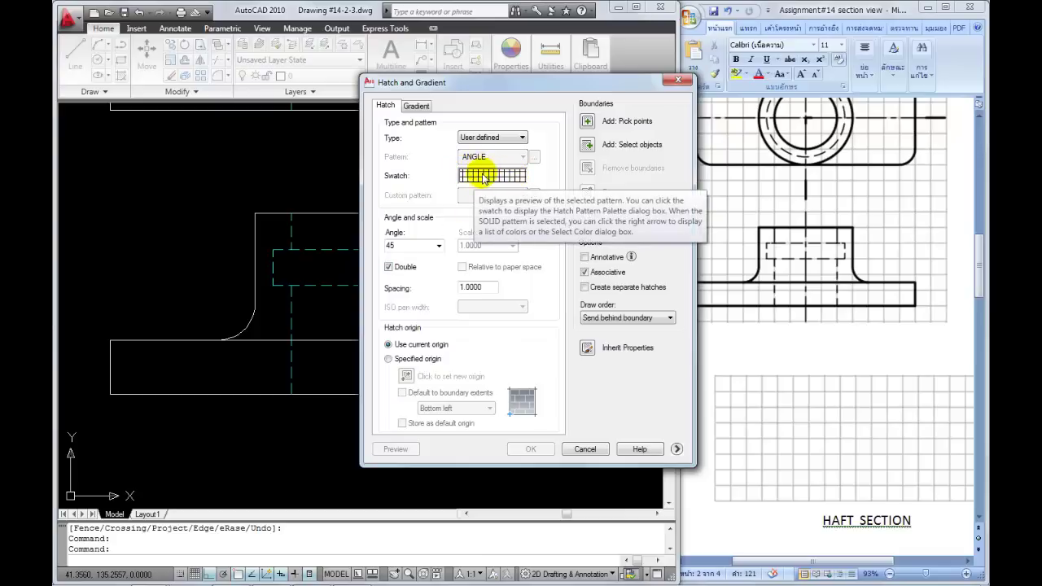
click(389, 267)
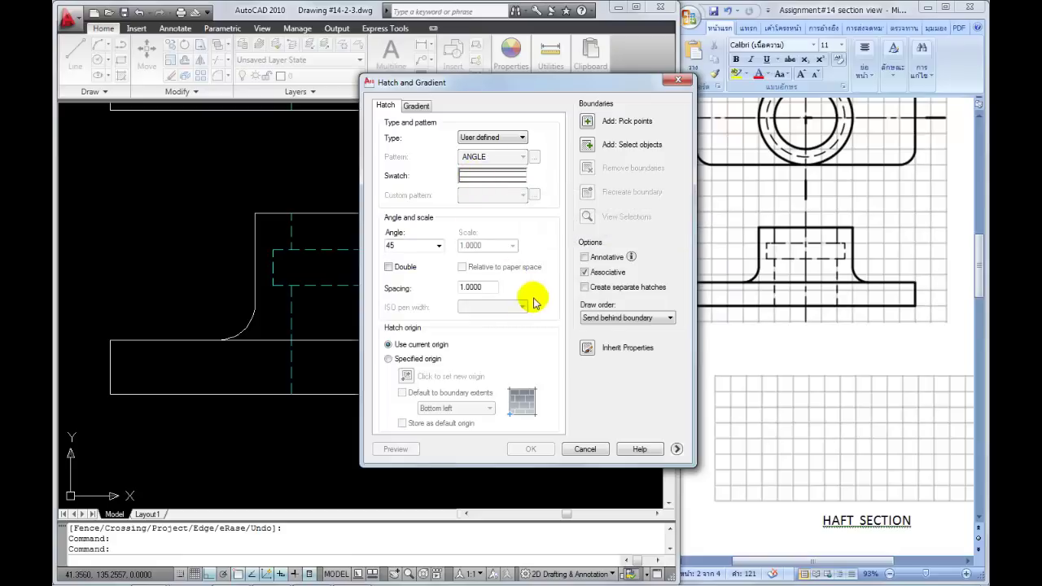
click(487, 287)
double_click(466, 287)
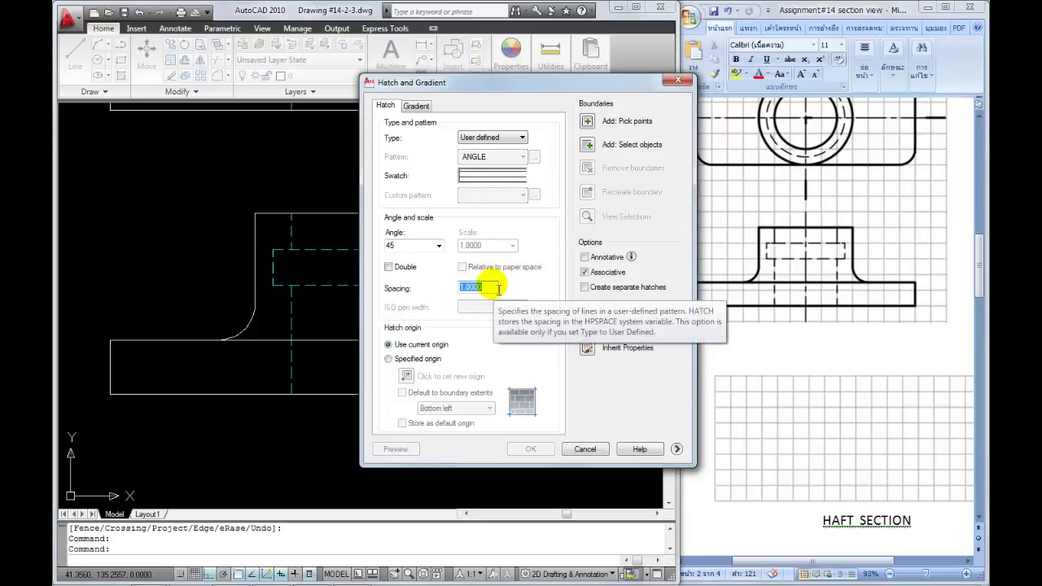
text(2.5)
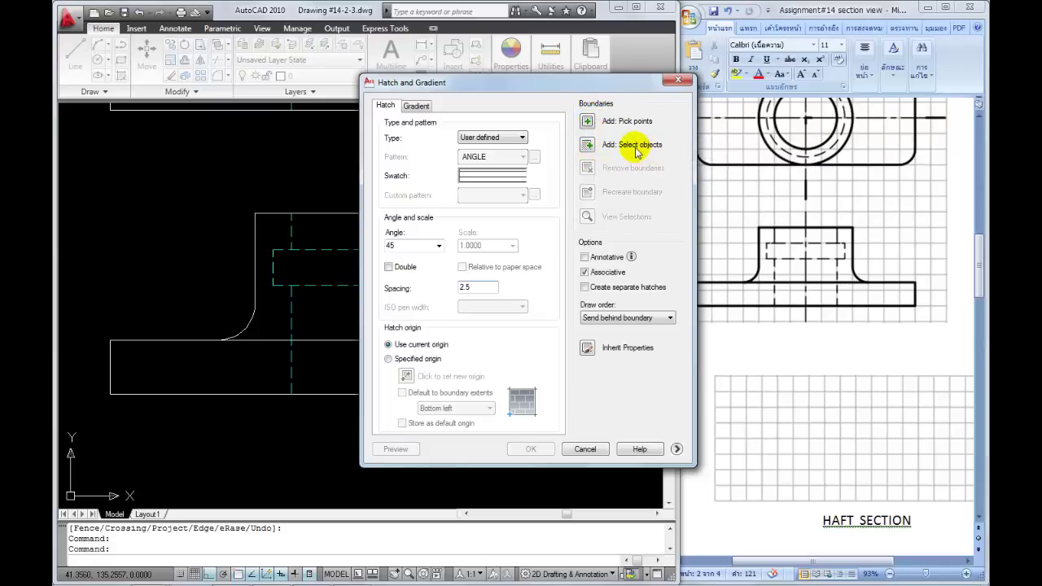
- Pick a point inside the front view's right-hand region as the hatch boundary
click(588, 121)
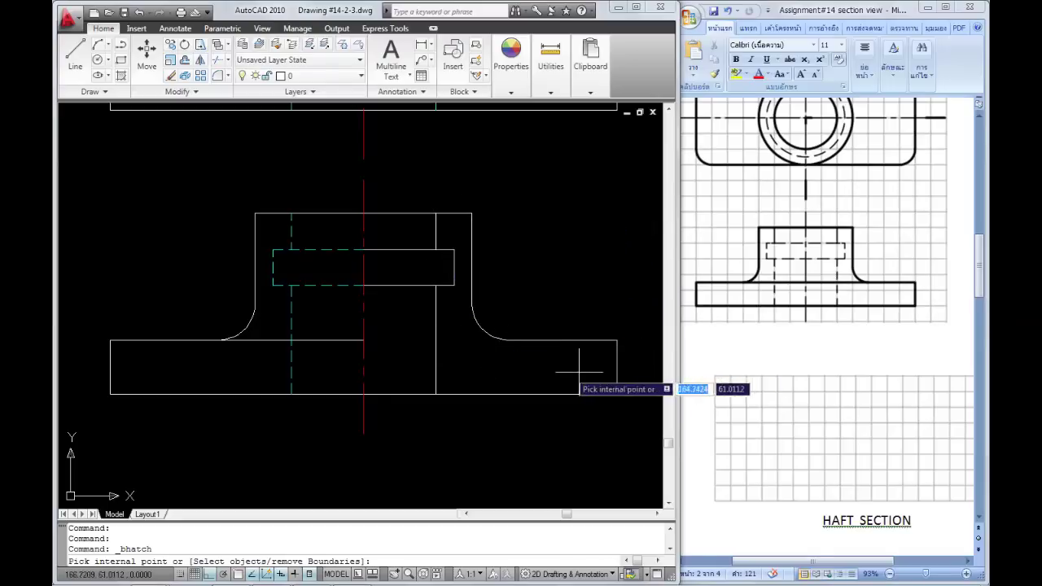
click(489, 372)
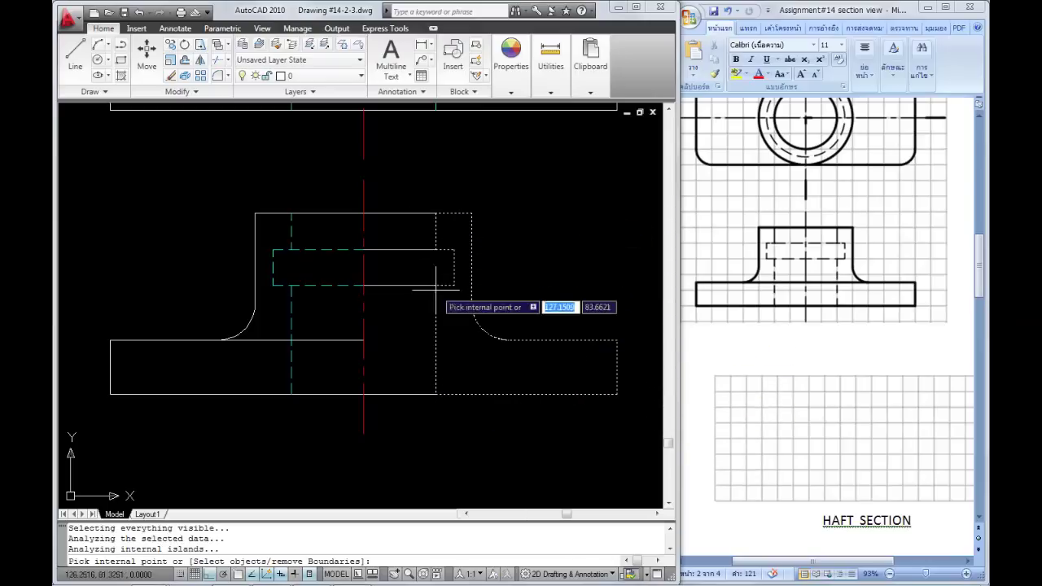
right_click(468, 365)
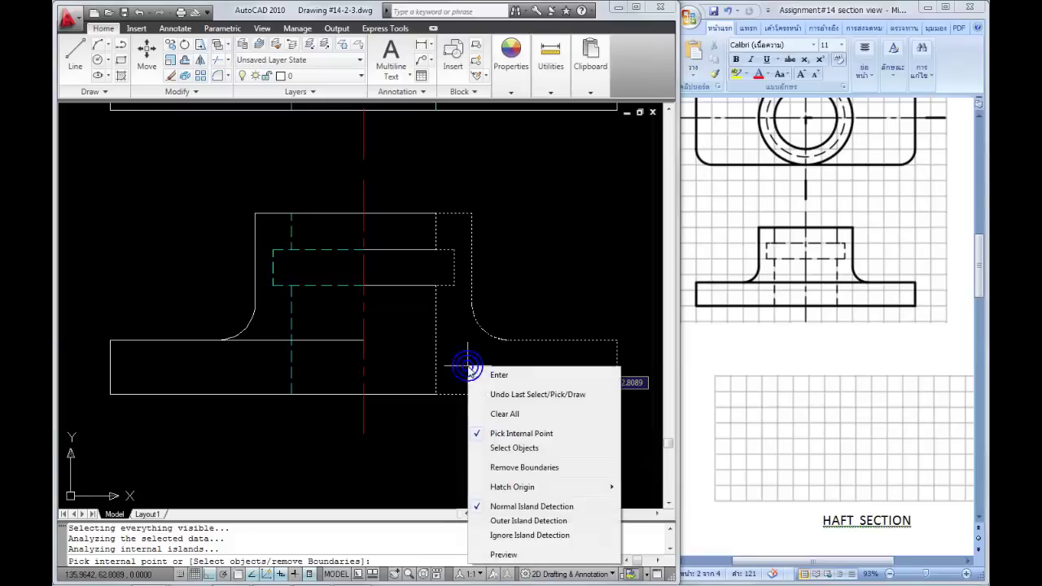
click(498, 367)
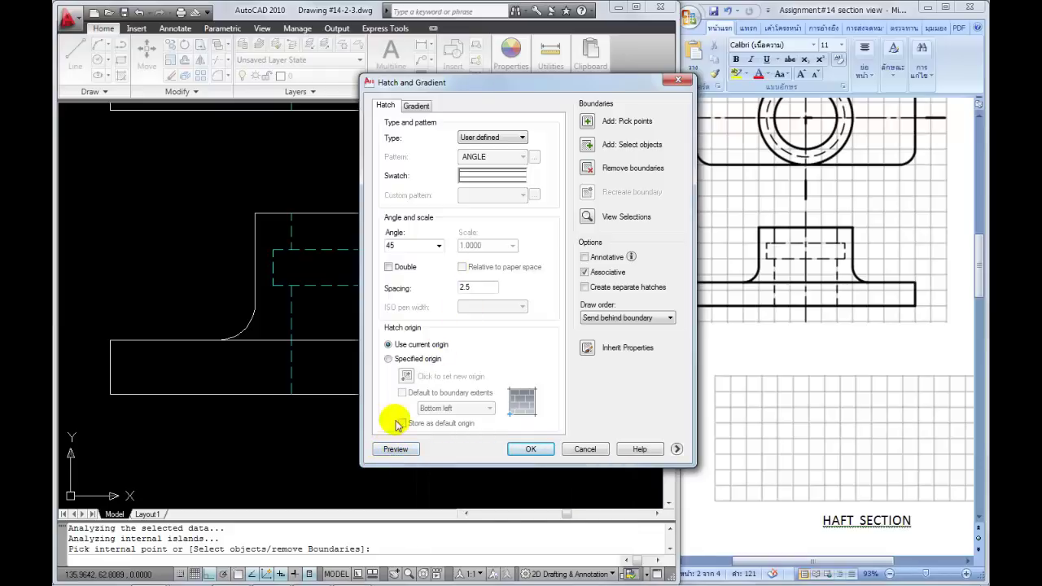
- Preview the 45° line hatch on the right half of the front view and accept it
click(395, 450)
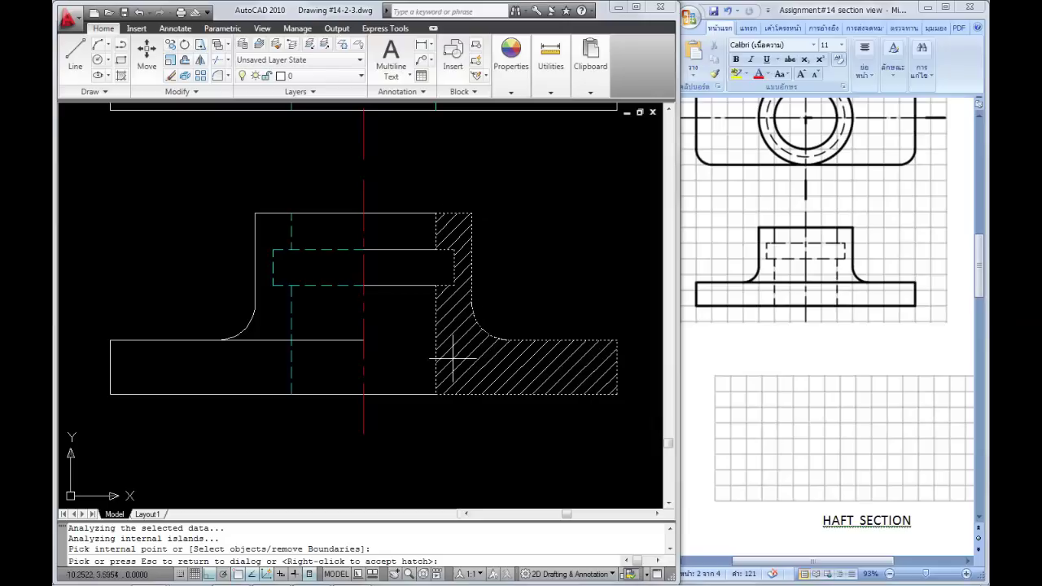
right_click(512, 298)
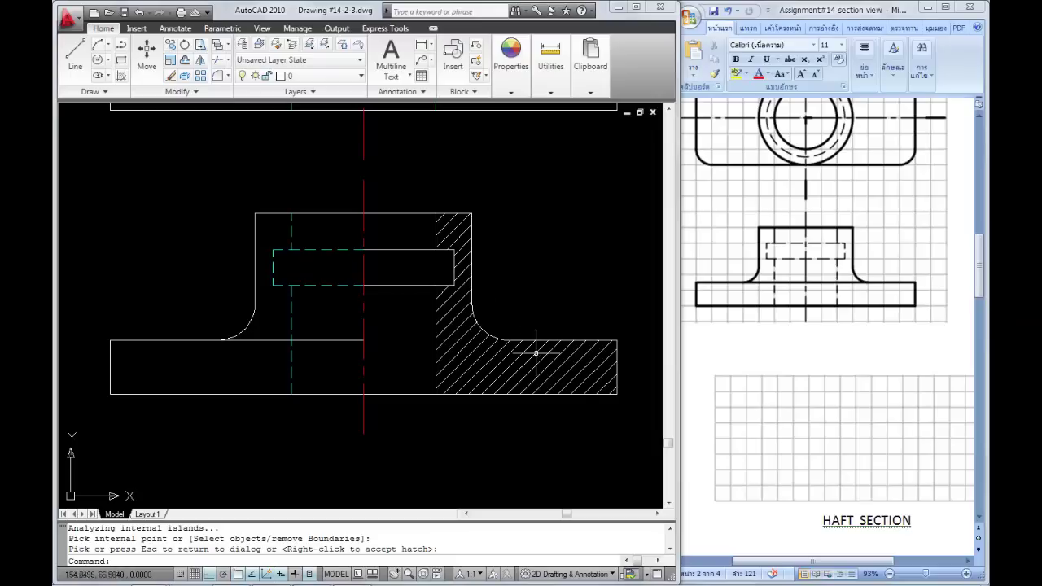
- Set the new section hatch's colour to Red in Quick Properties, then deselect it
click(495, 369)
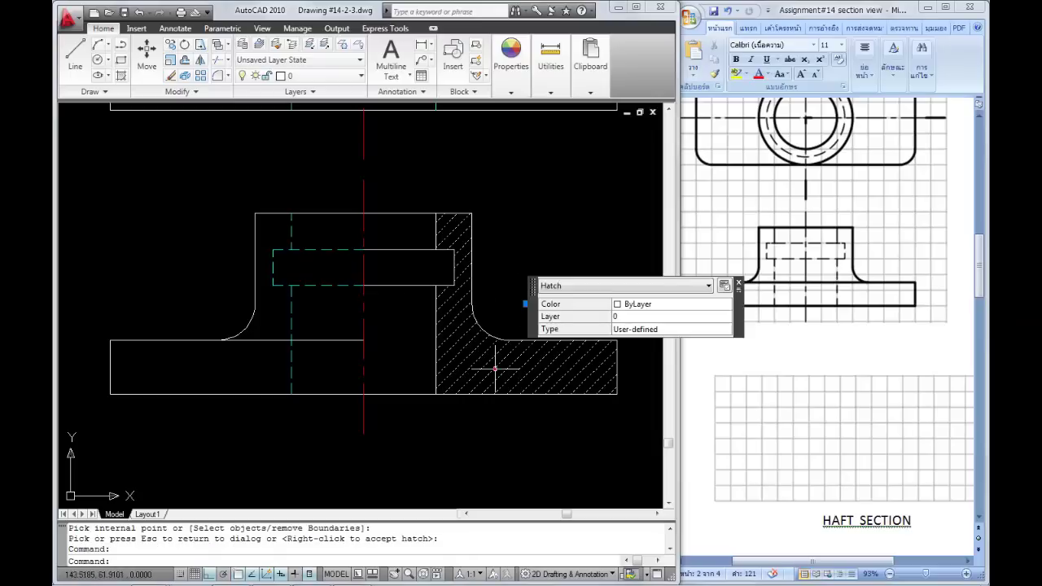
click(680, 305)
click(727, 305)
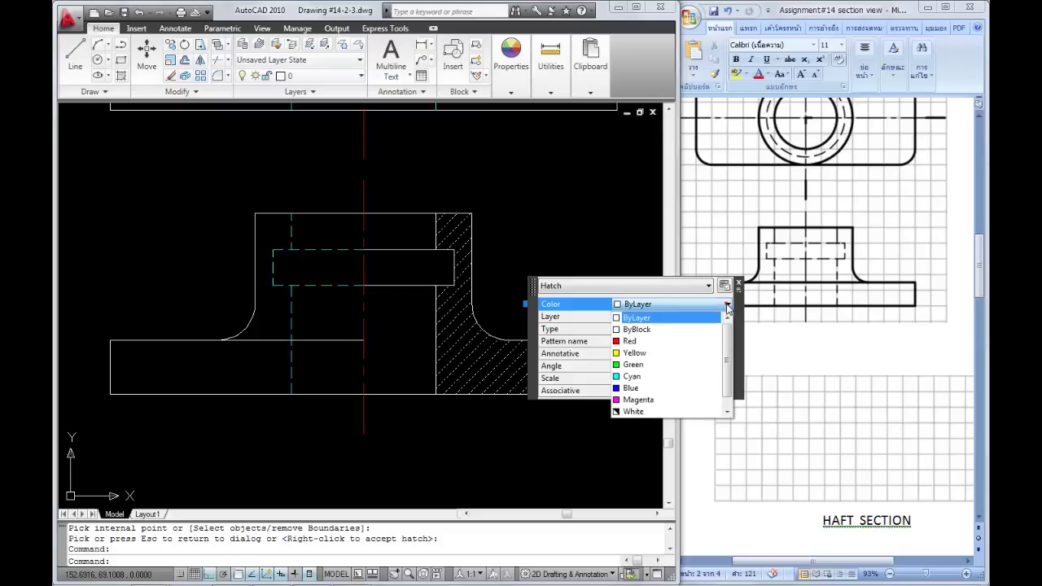
click(636, 341)
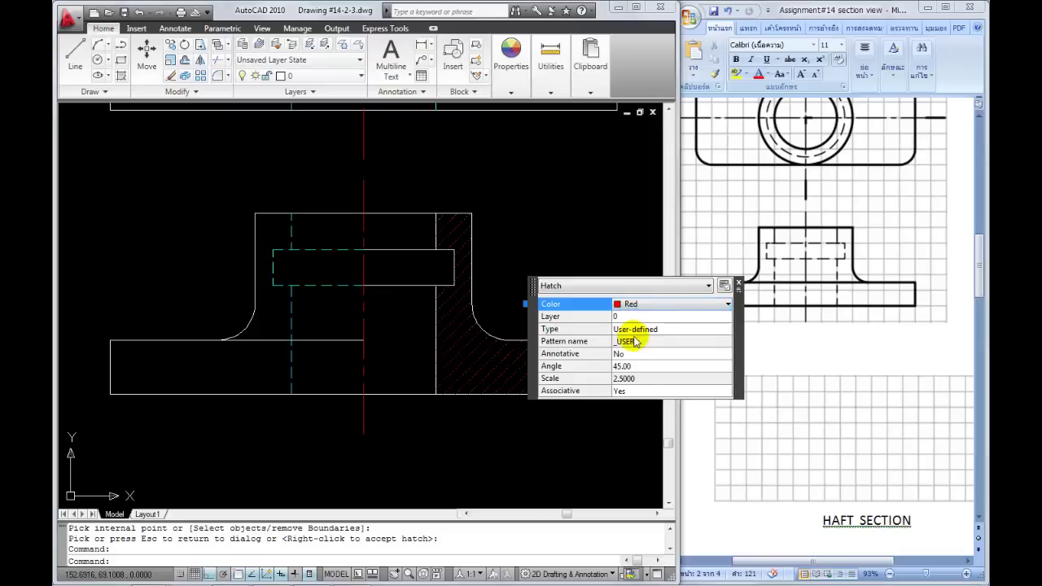
key(Escape)
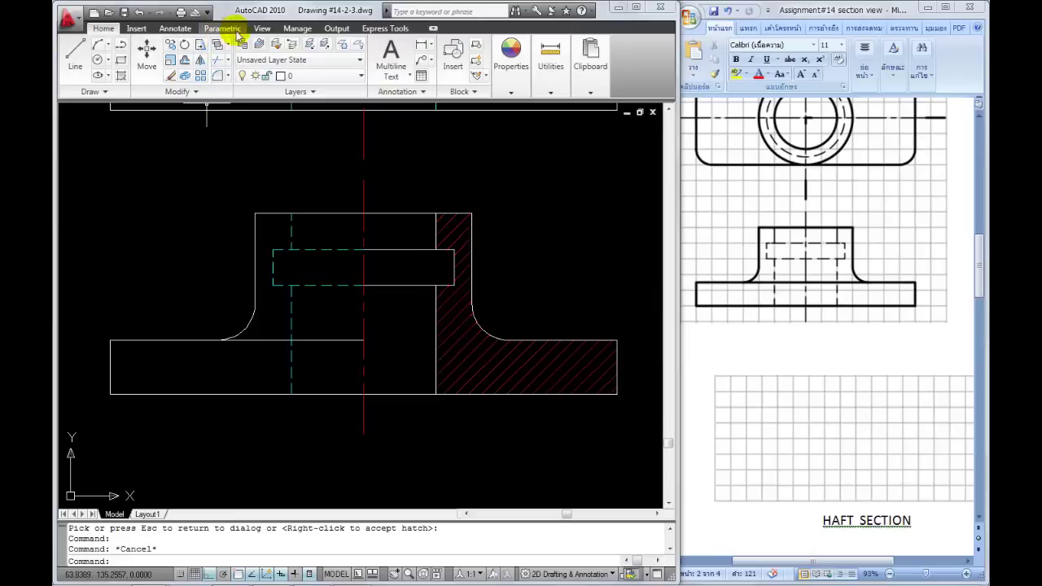
- Zoom All to show the top view, front view, half-section and border together
click(262, 28)
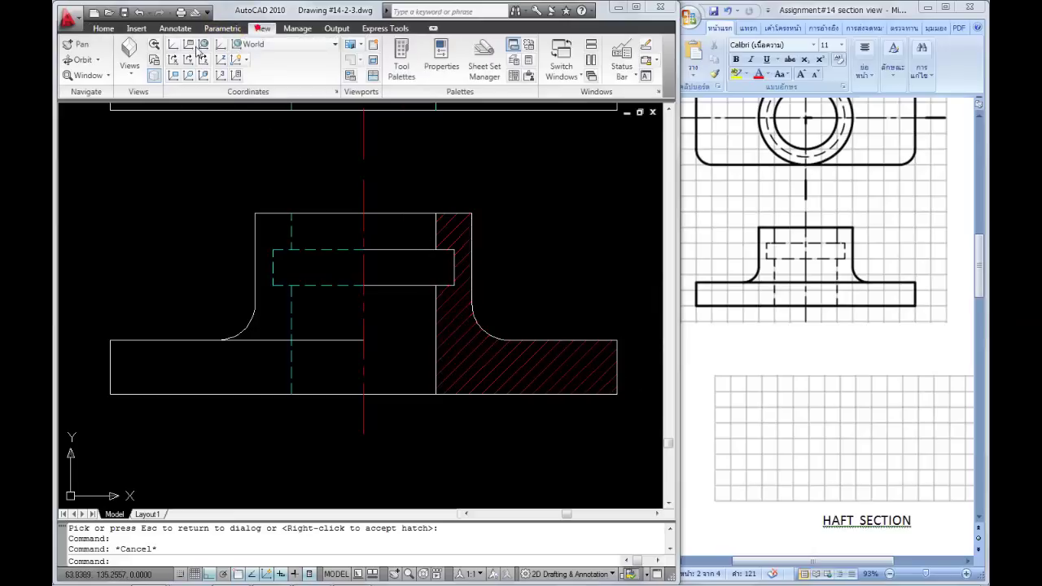
click(108, 75)
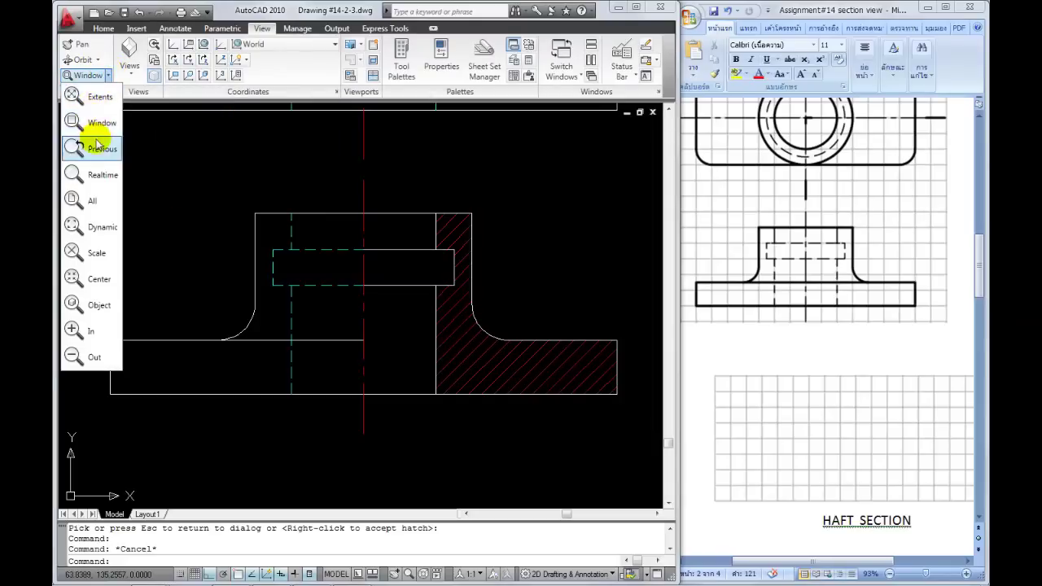
click(91, 200)
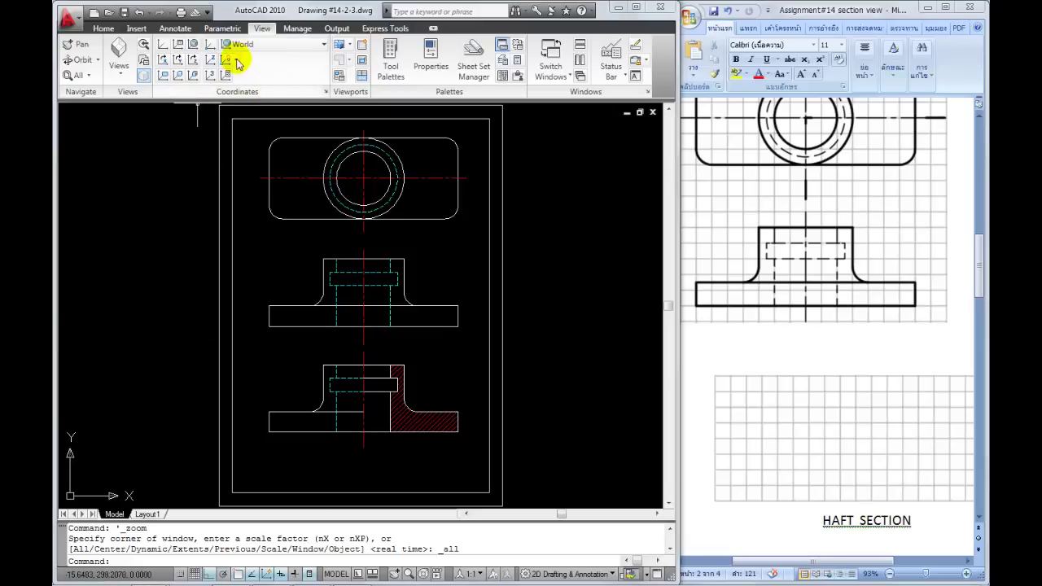
click(103, 30)
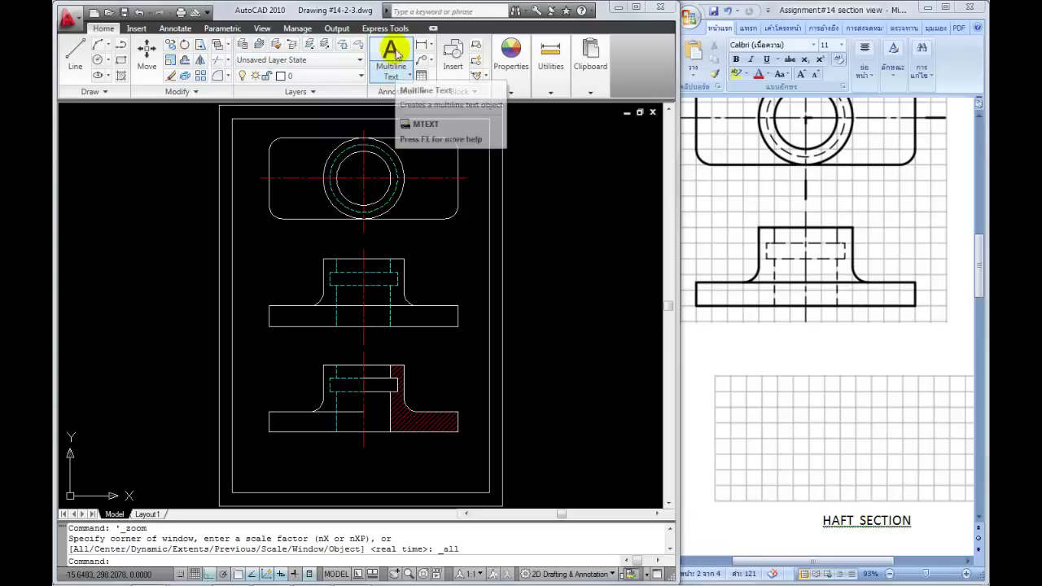
- Start a Multiline Text label with the annotation scale set to 1:1
click(399, 52)
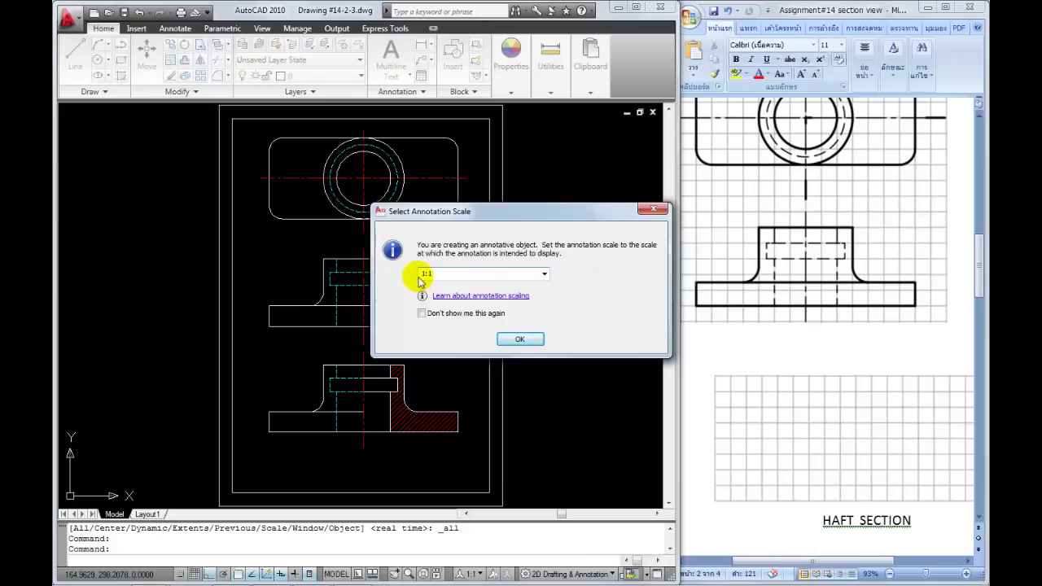
click(545, 278)
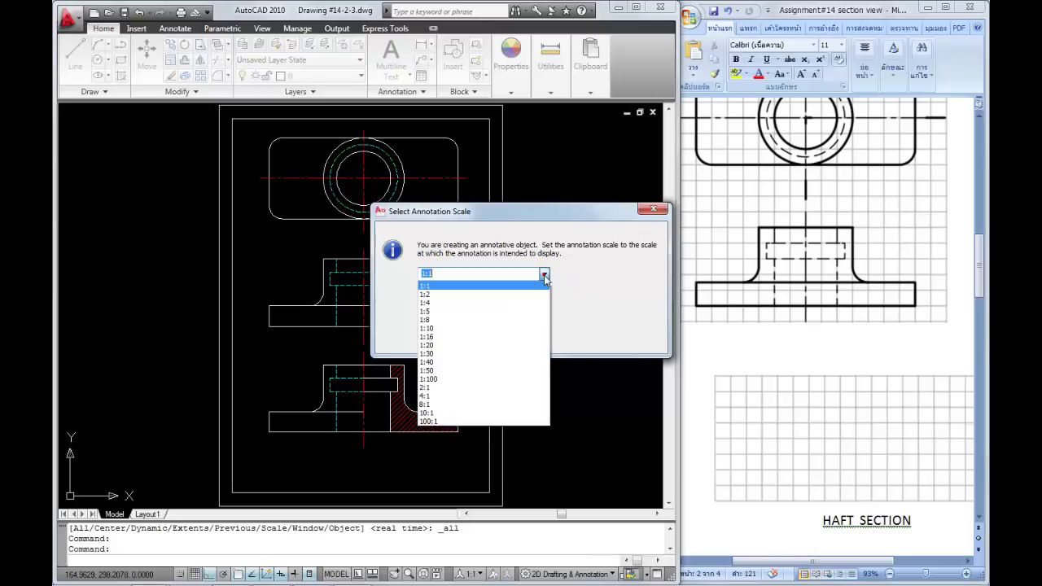
click(450, 271)
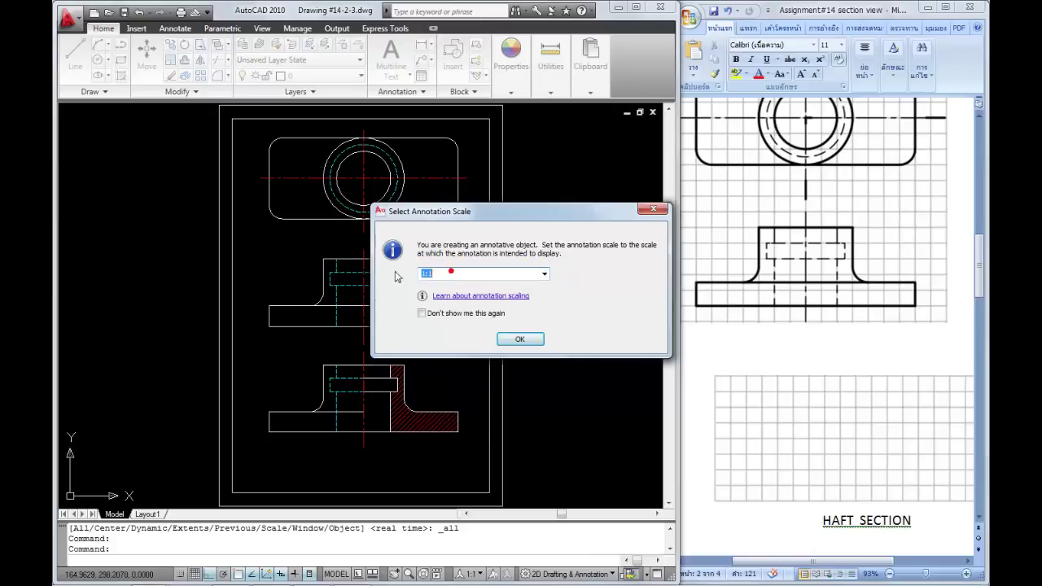
click(518, 340)
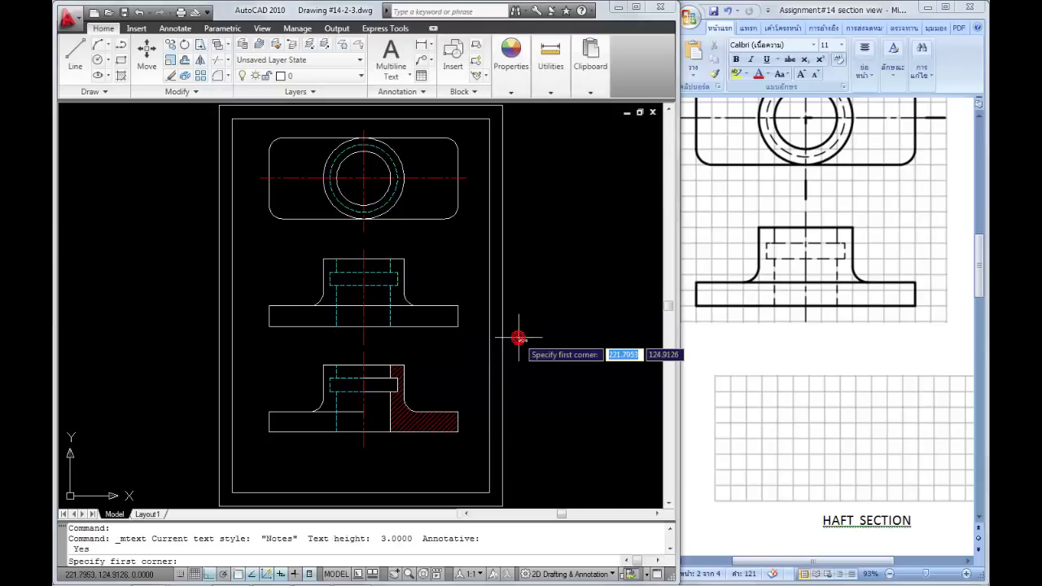
- Draw a text box below the half-section and enter the label 'HAFT SECTION'
click(347, 448)
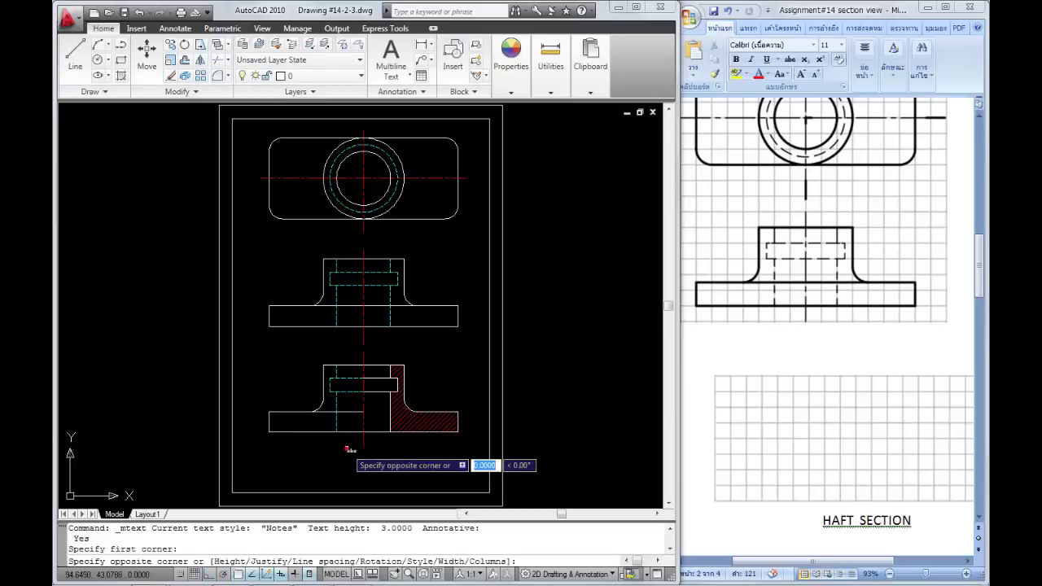
click(390, 441)
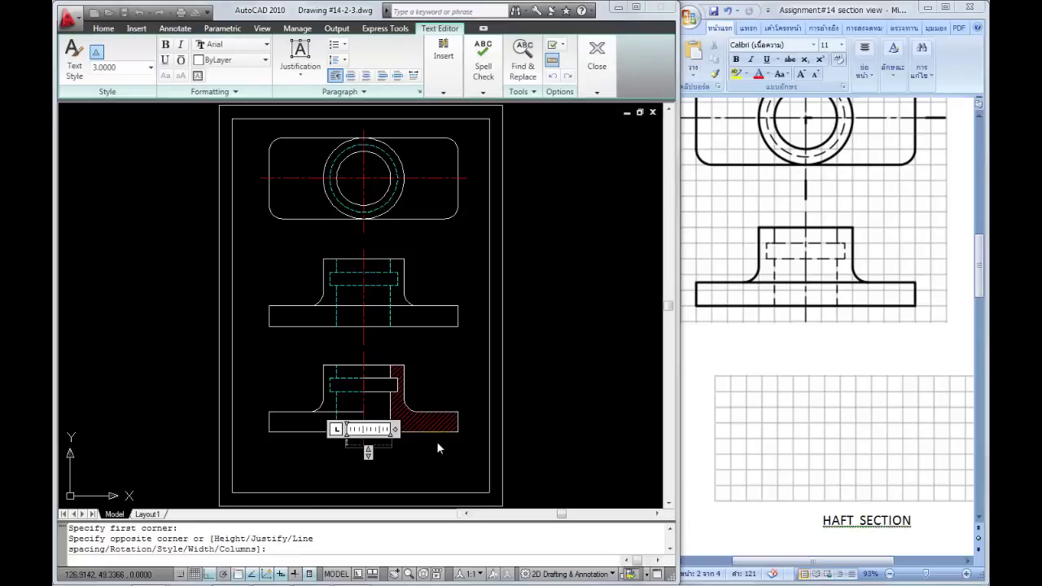
text(HAFT SECTion)
key(BackSpace)
key(BackSpace)
key(BackSpace)
key(BackSpace)
key(BackSpace)
text(TION)
key(Return)
key(BackSpace)
click(422, 447)
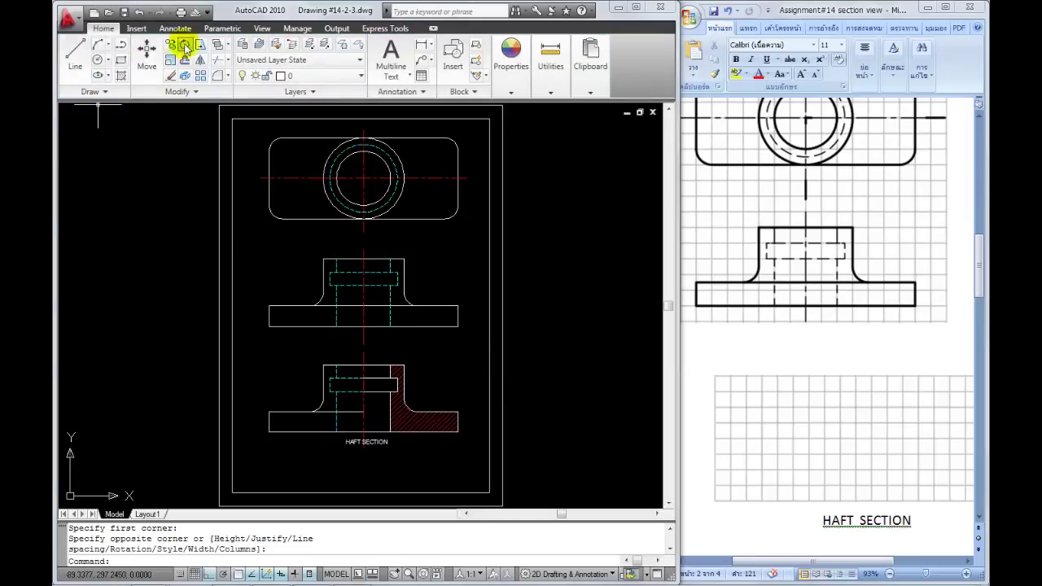
- Zoom Window onto the half-section, then reopen the HAFT SECTION label with all its text selected
click(263, 27)
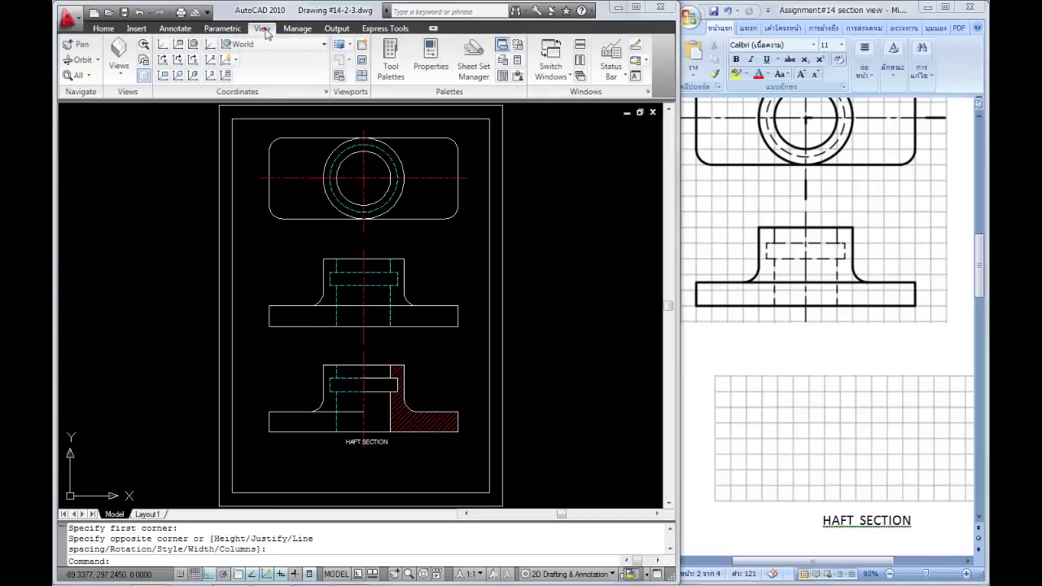
click(90, 75)
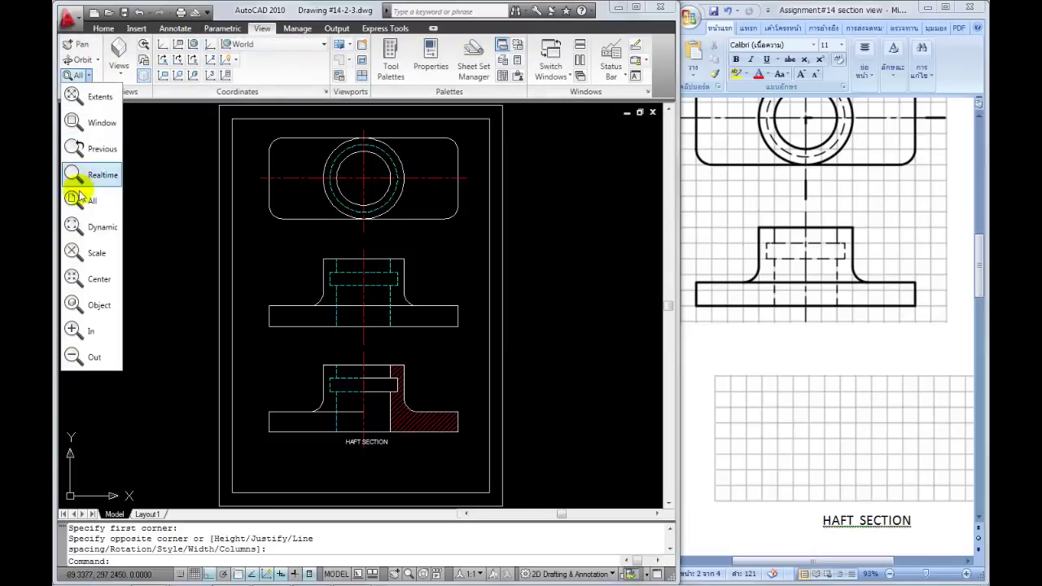
click(85, 124)
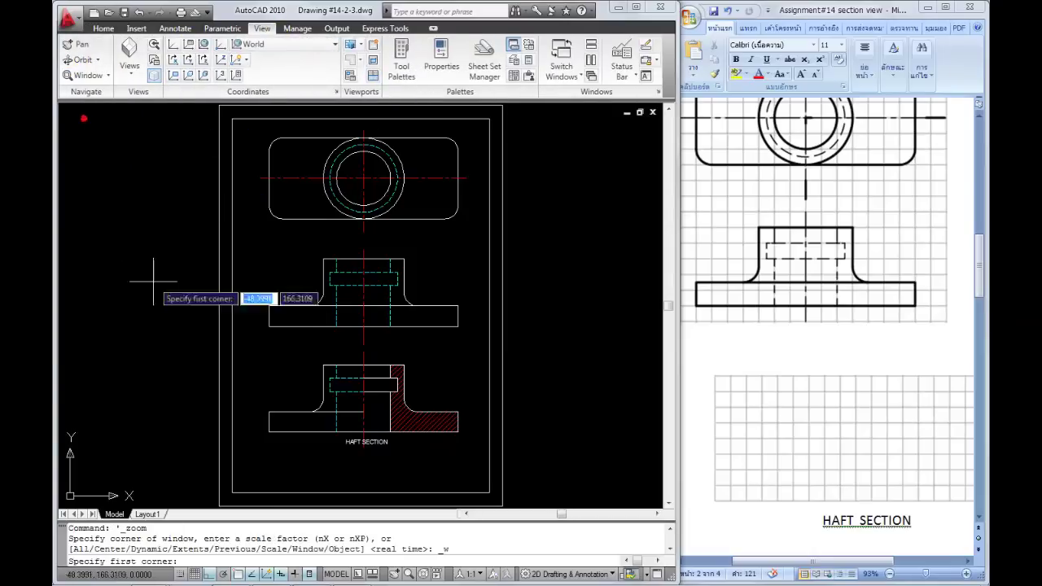
click(250, 456)
click(465, 345)
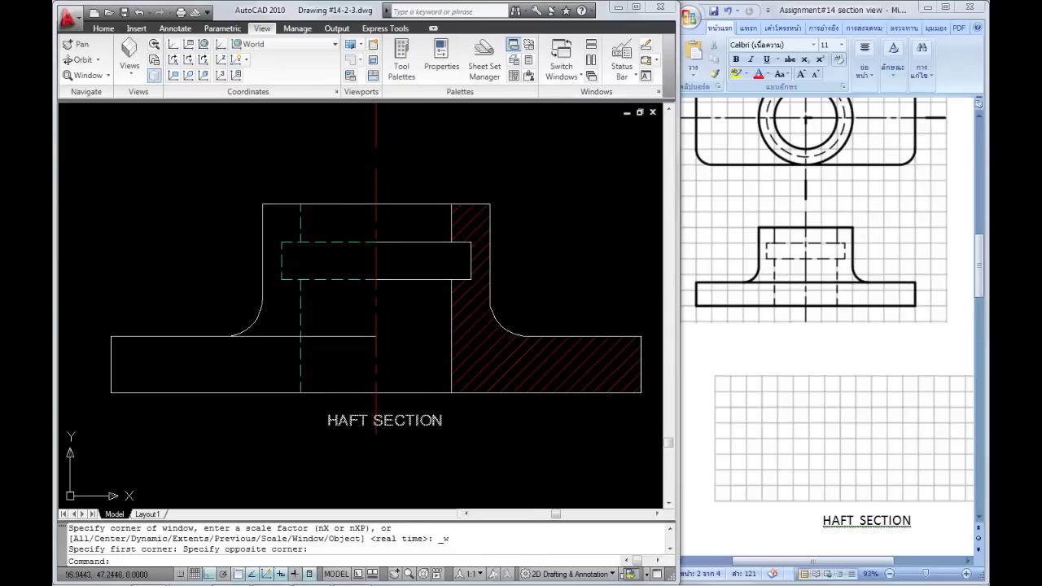
double_click(413, 419)
drag(450, 422, 330, 421)
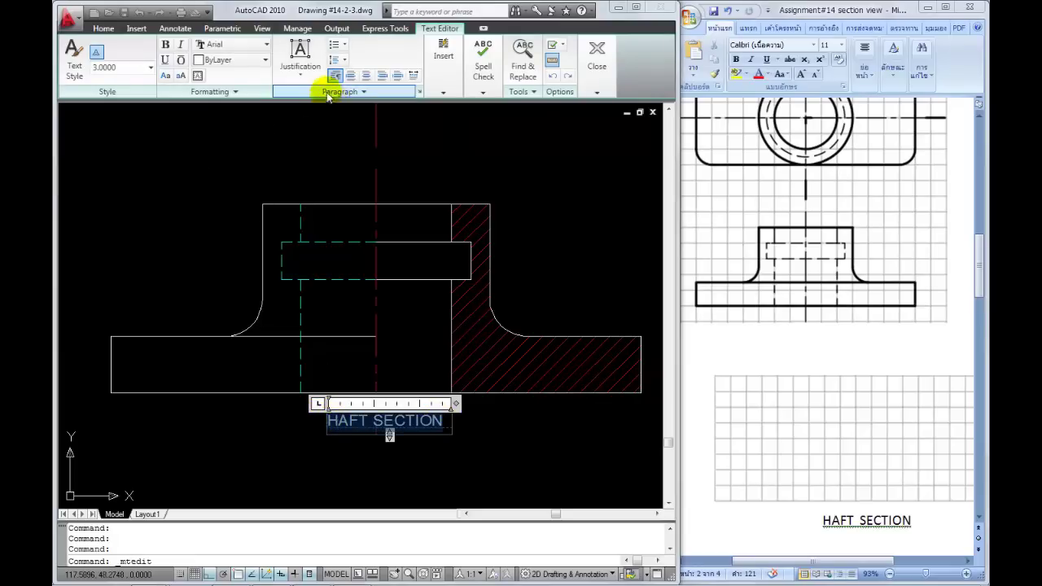
- Apply Underline to the HAFT SECTION text and close the text editor
click(166, 62)
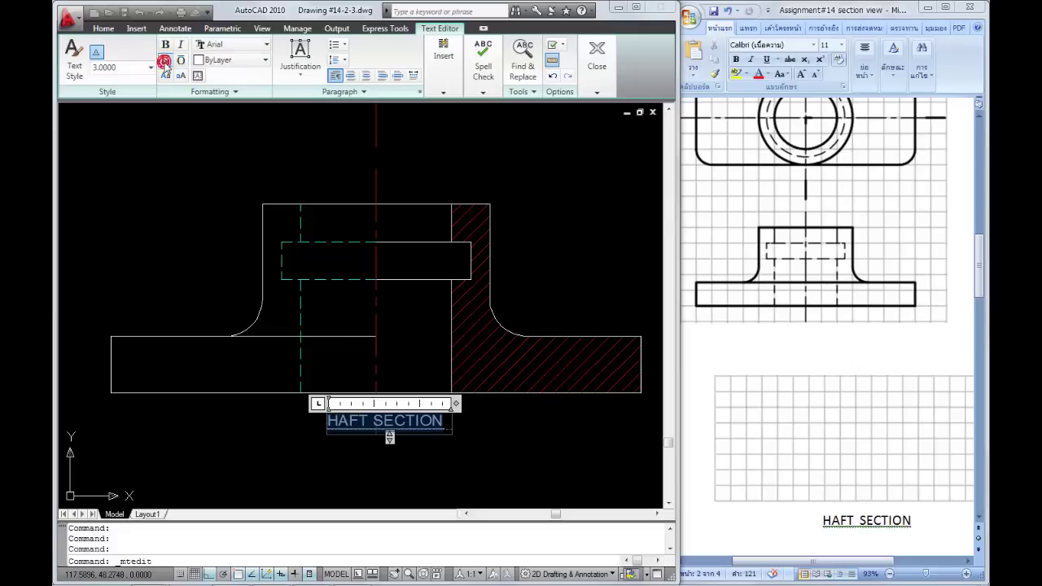
click(491, 430)
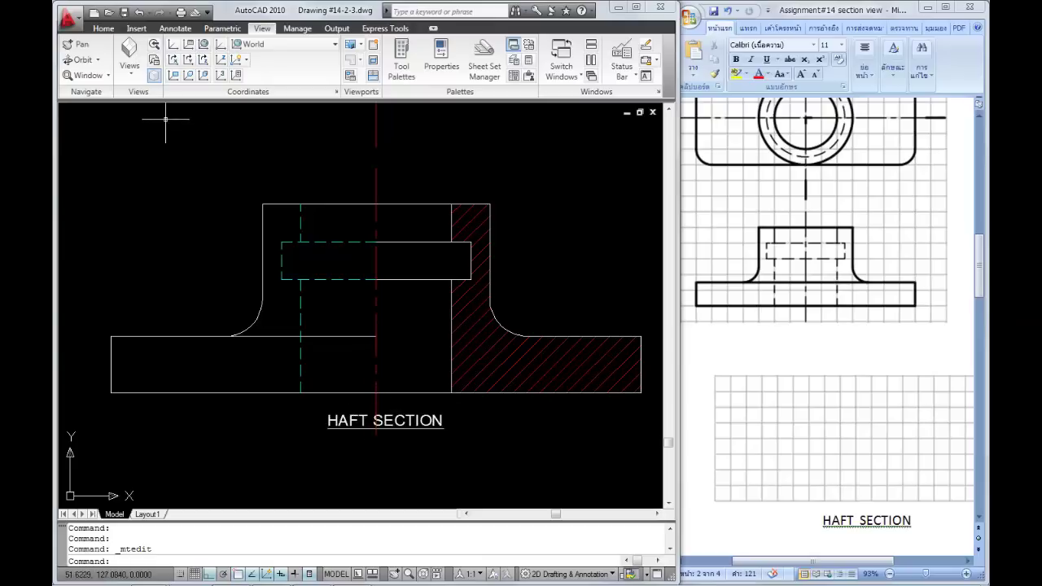
- Break the red centre line from the view's bottom edge to below the HAFT SECTION label
click(103, 28)
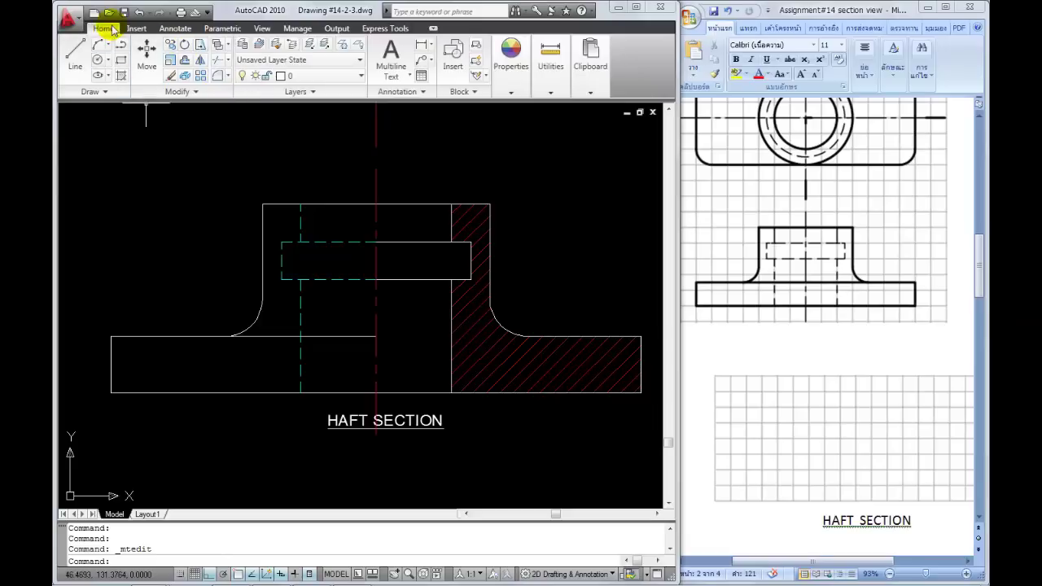
click(181, 92)
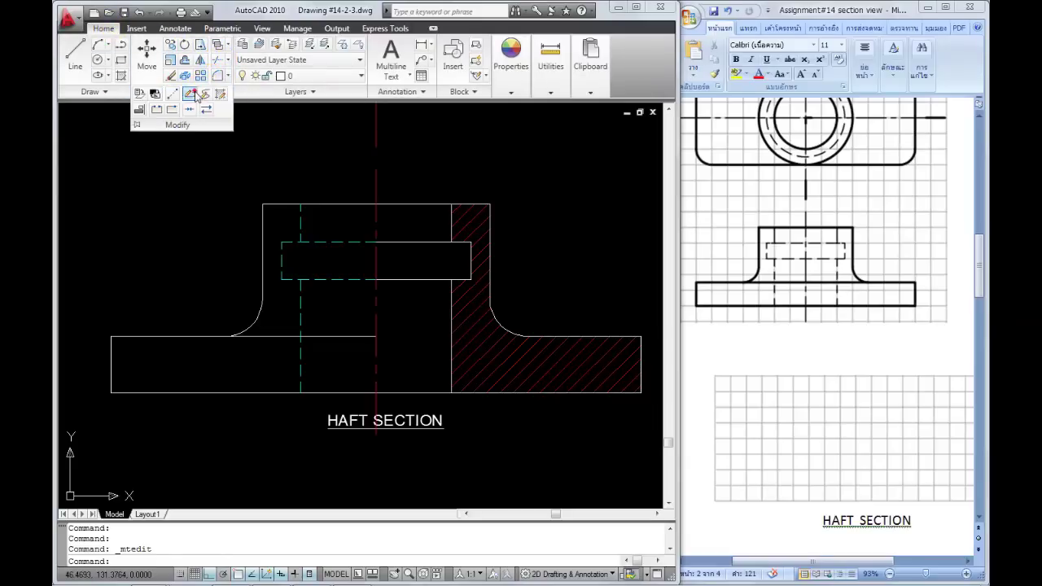
click(158, 112)
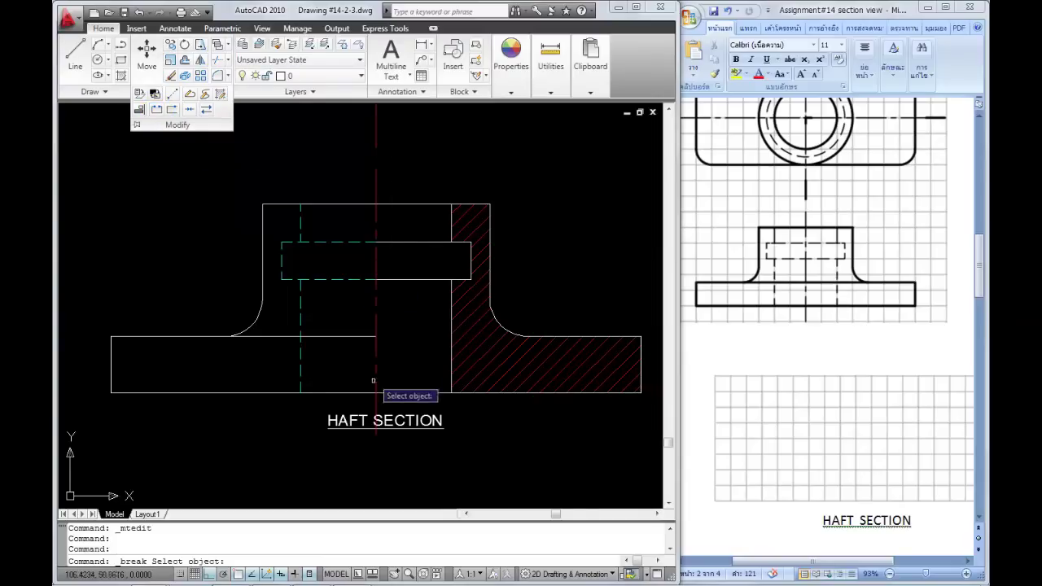
click(376, 404)
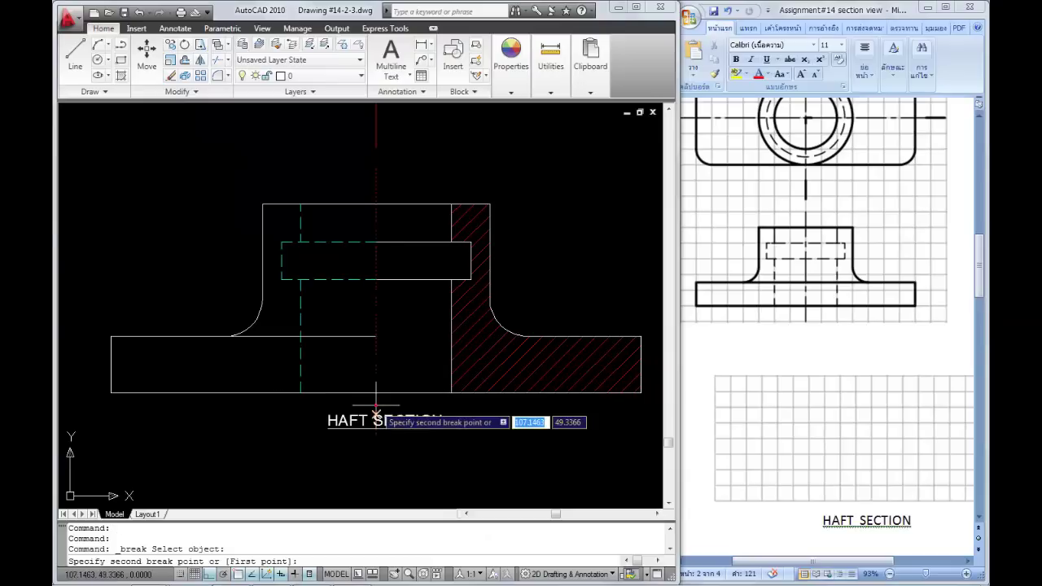
click(360, 460)
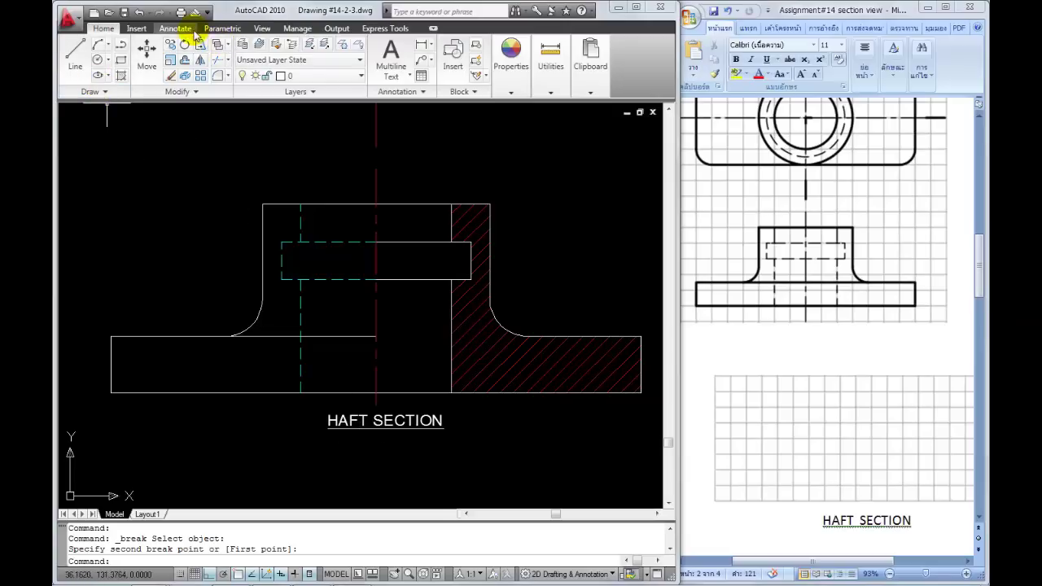
- Zoom All to show the whole sheet and begin the Line command
click(262, 28)
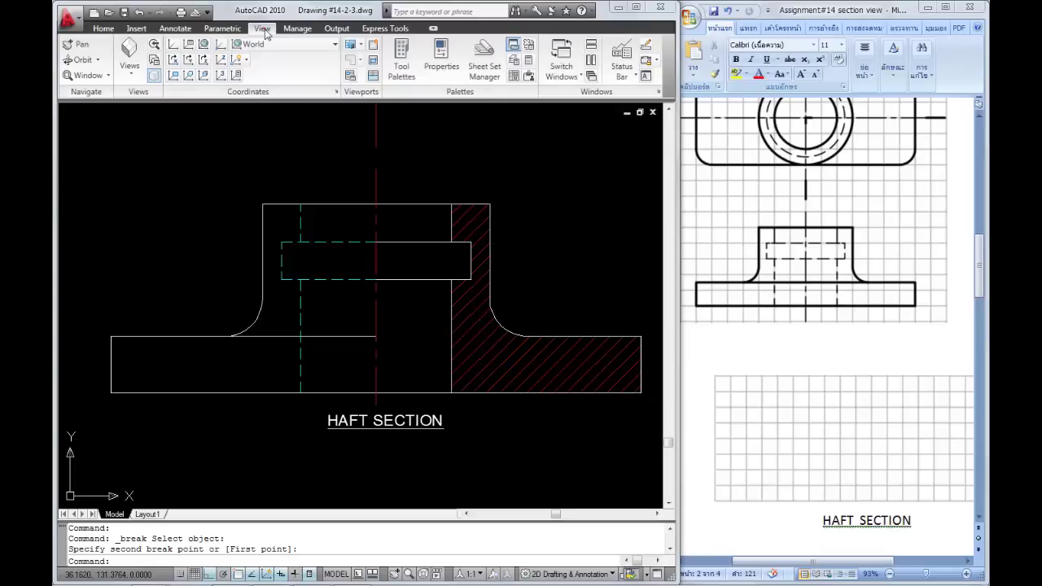
click(107, 75)
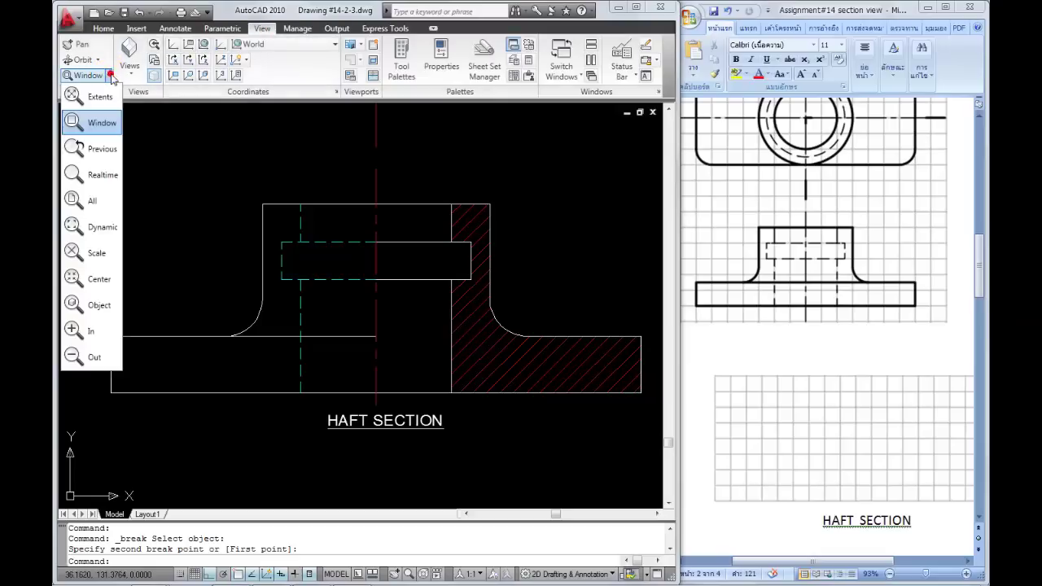
click(92, 208)
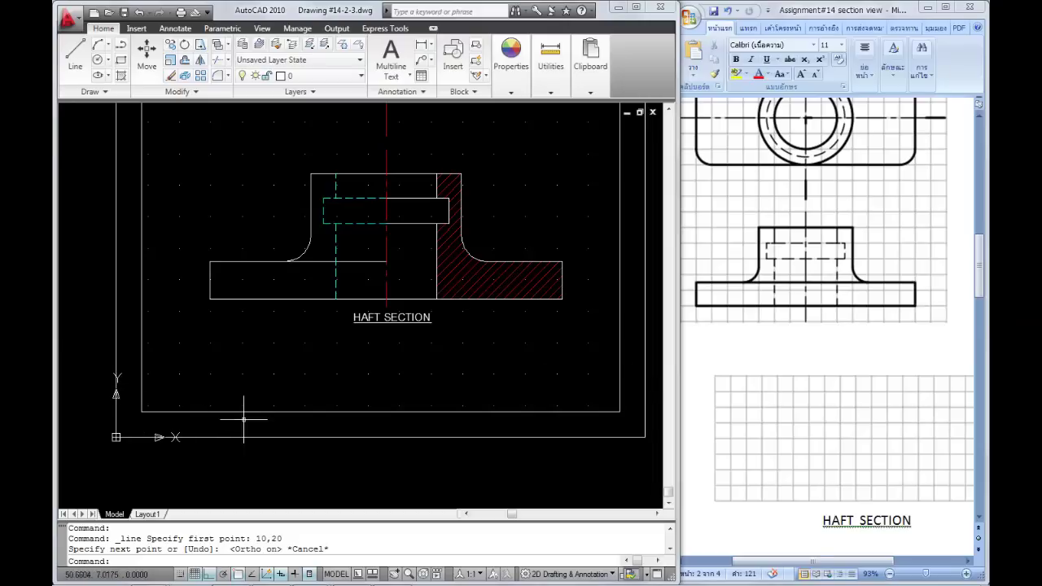
click(72, 55)
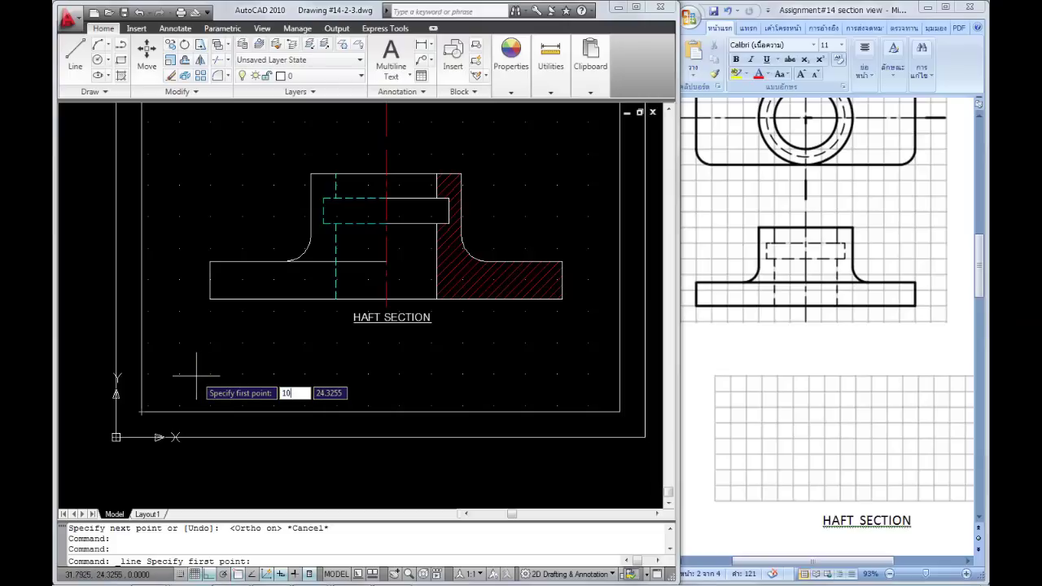
- Draw a horizontal line from 10,20 ending perpendicular on the right border
key(Tab)
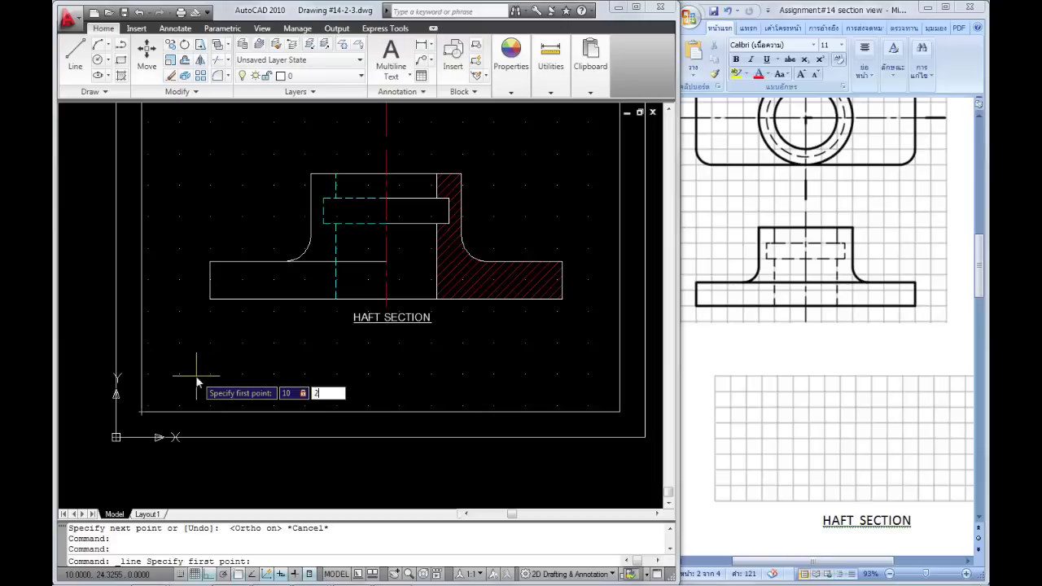
key(Return)
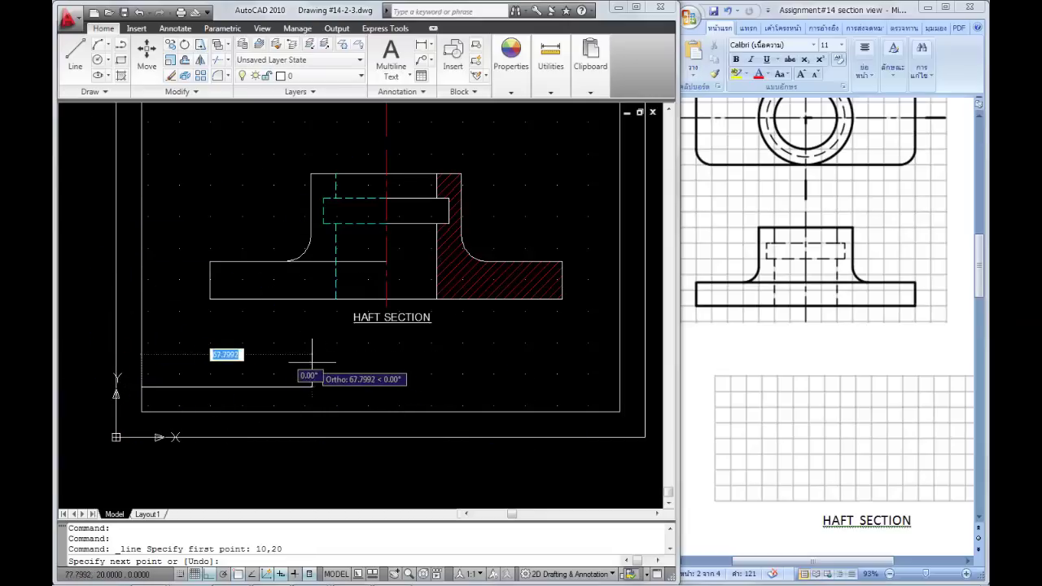
key(F8)
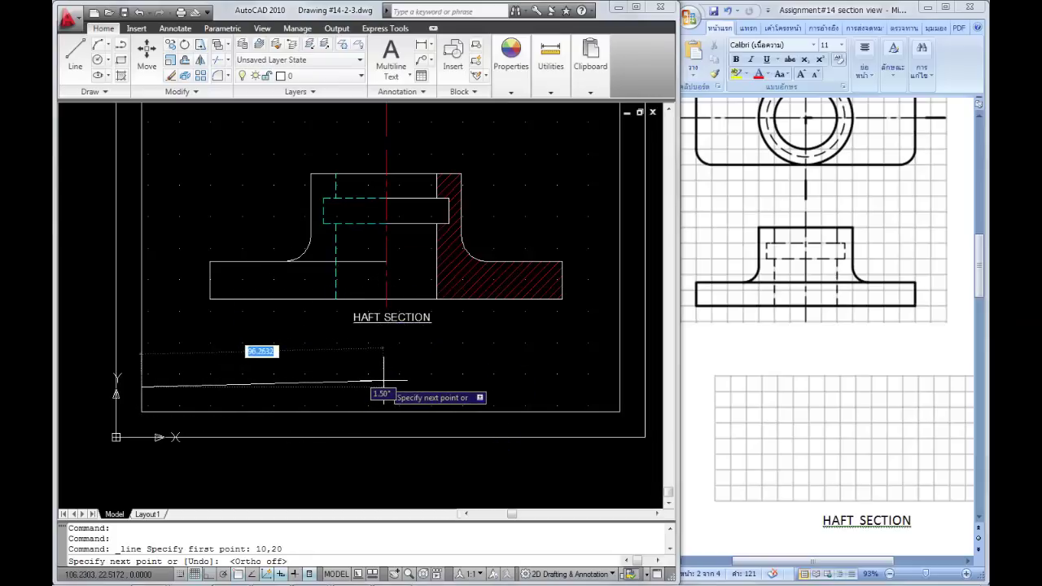
key(F8)
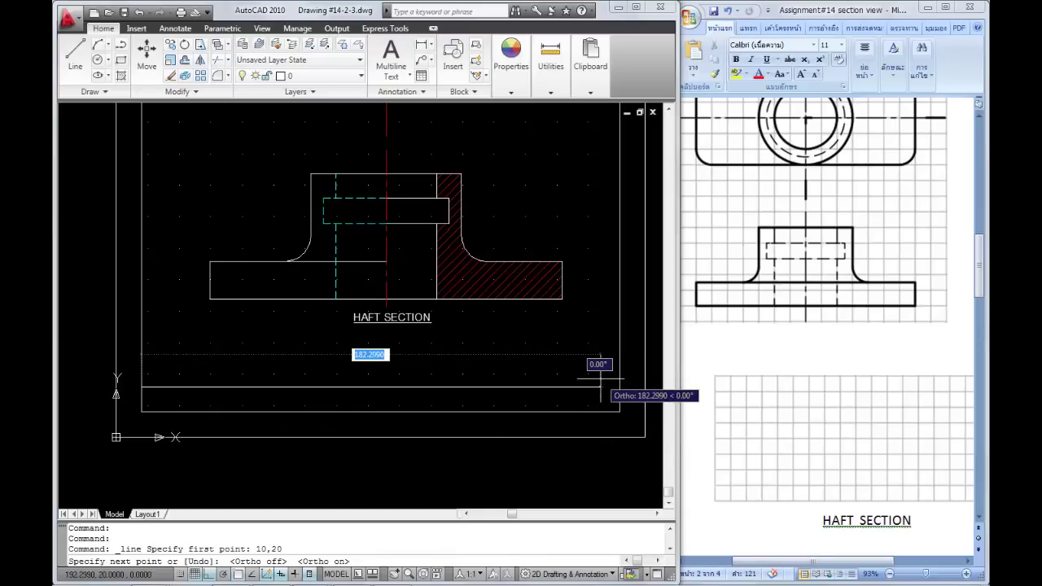
shift+right_click(534, 346)
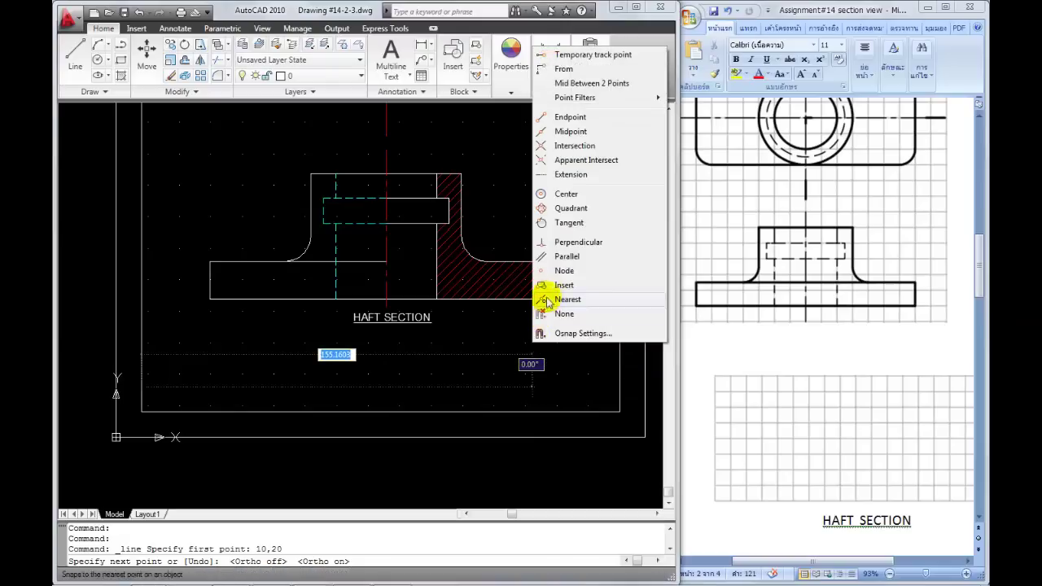
click(580, 242)
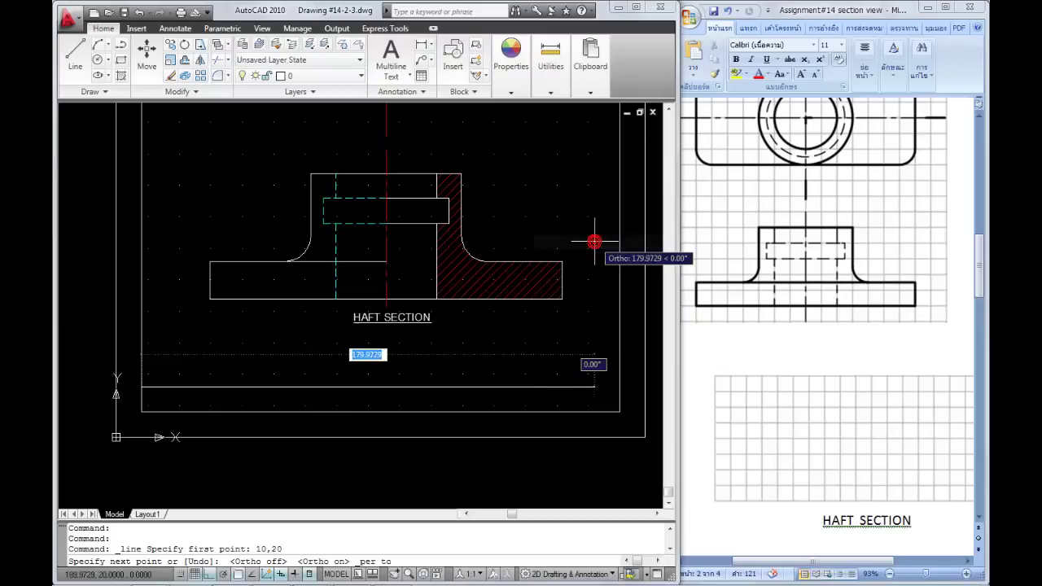
click(619, 388)
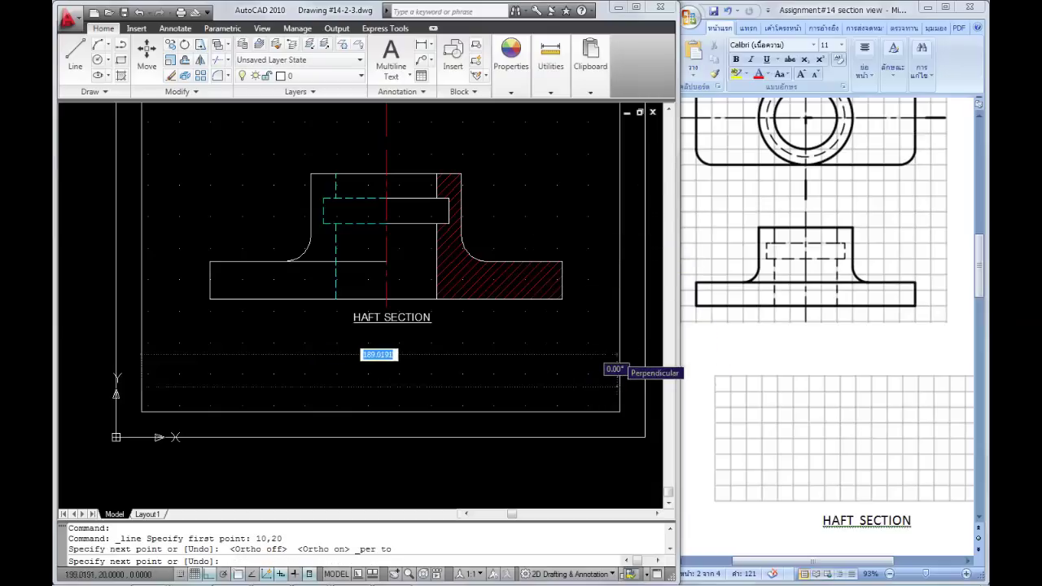
right_click(556, 353)
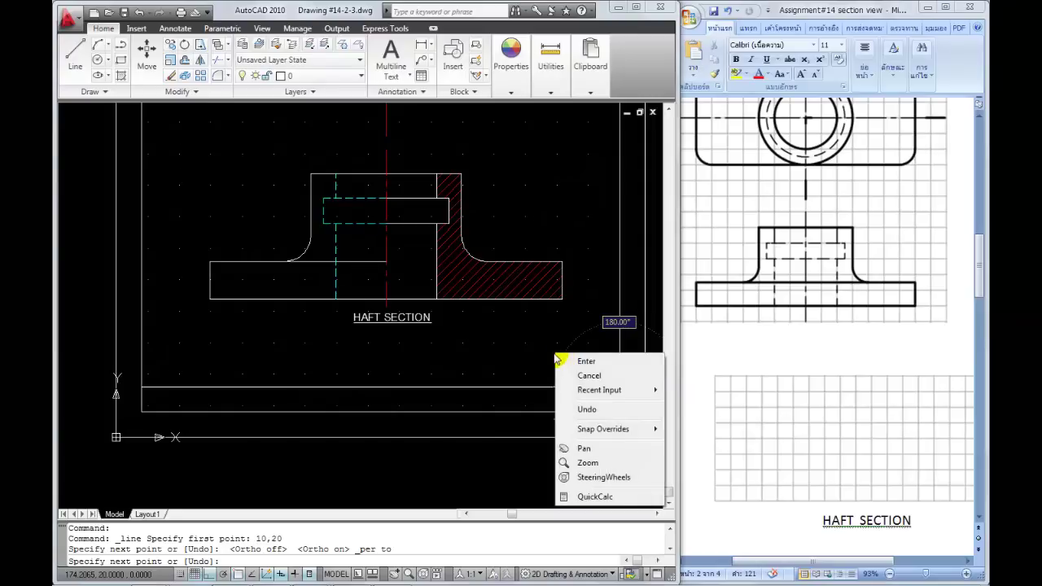
click(585, 360)
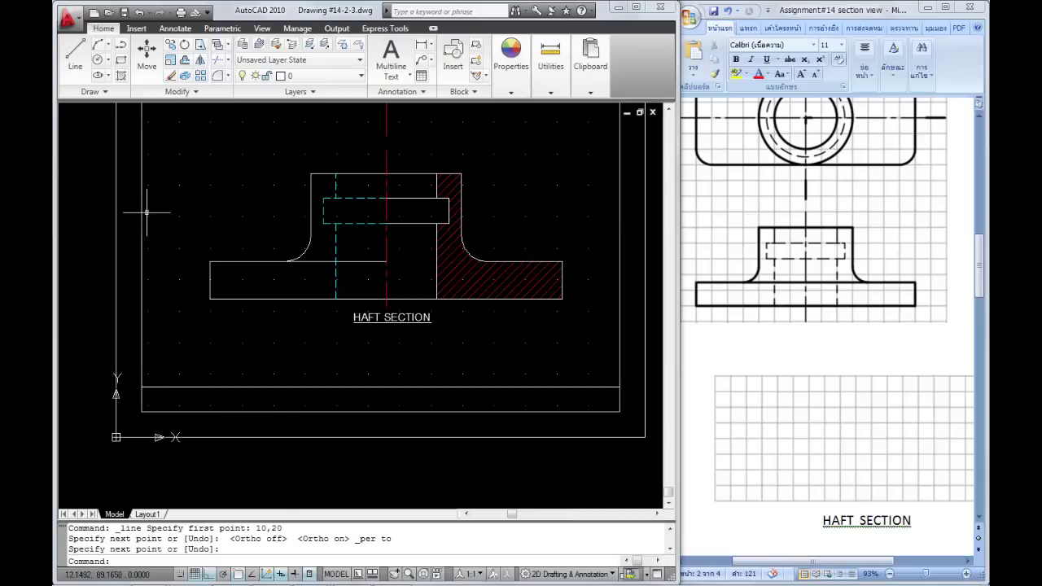
- Offset the title-block bottom line 8 units upward to form a second horizontal line
click(184, 60)
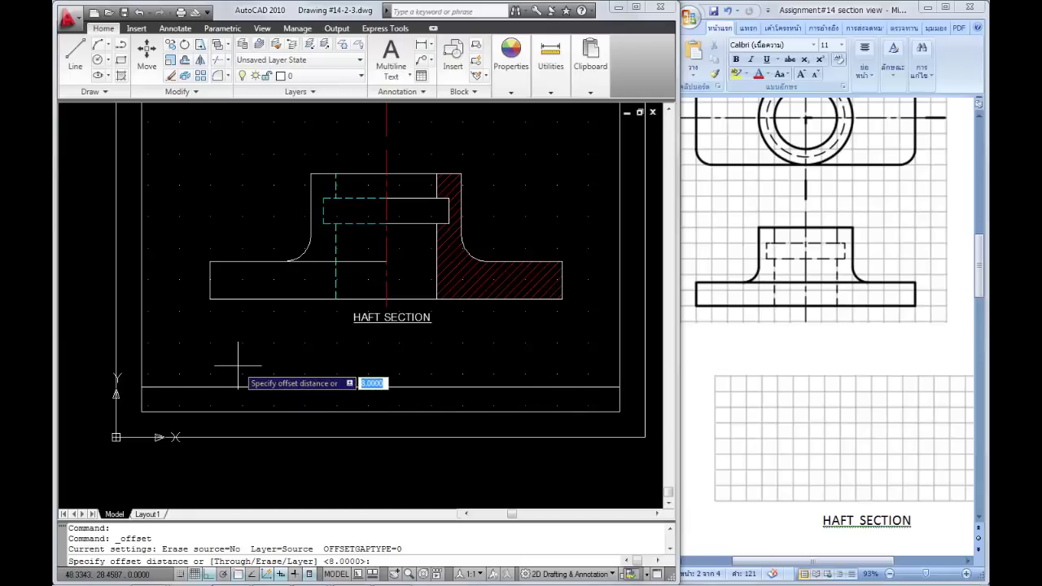
text(8)
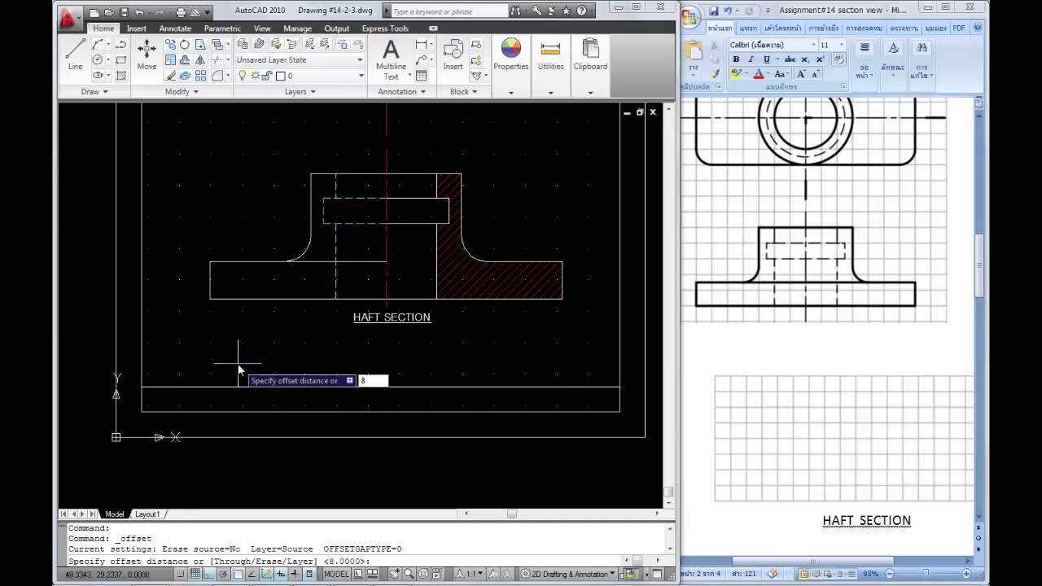
key(Return)
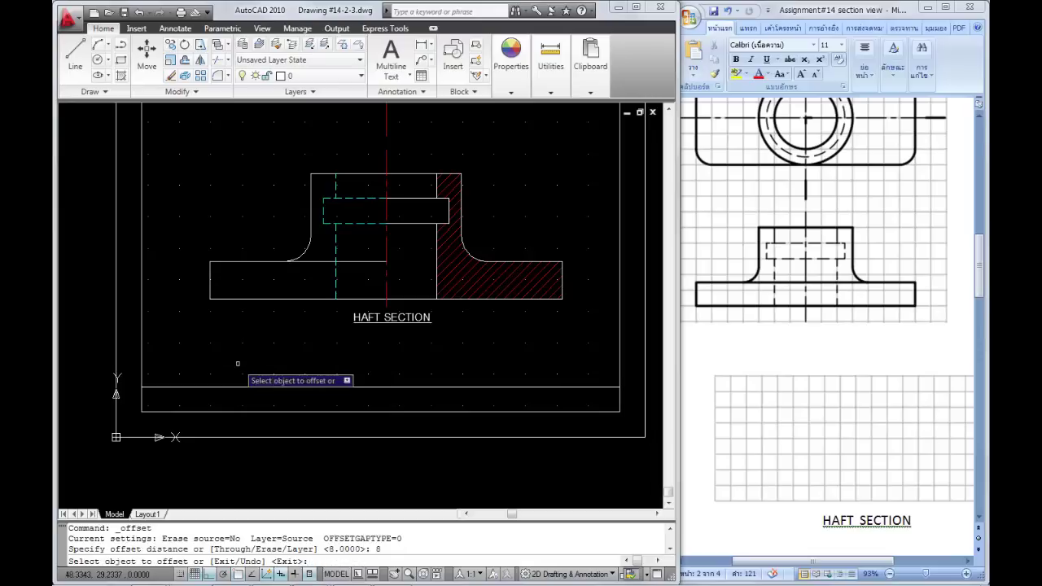
click(232, 387)
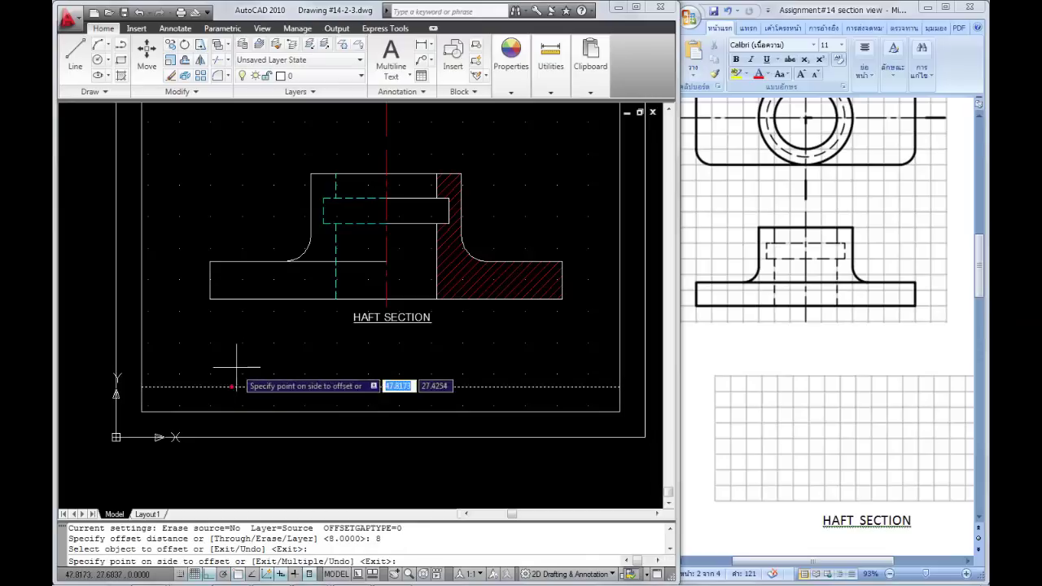
click(318, 365)
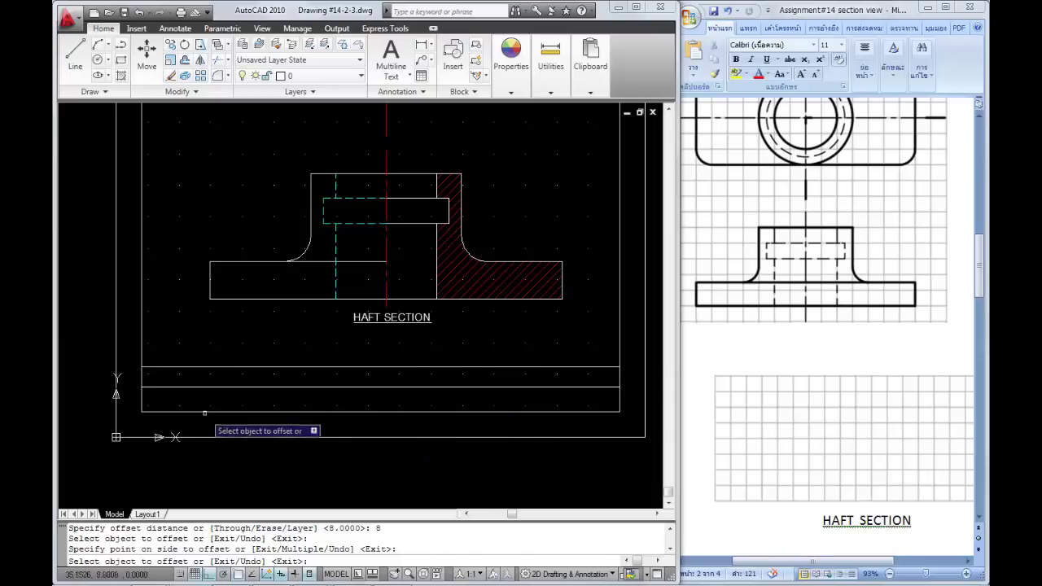
key(Return)
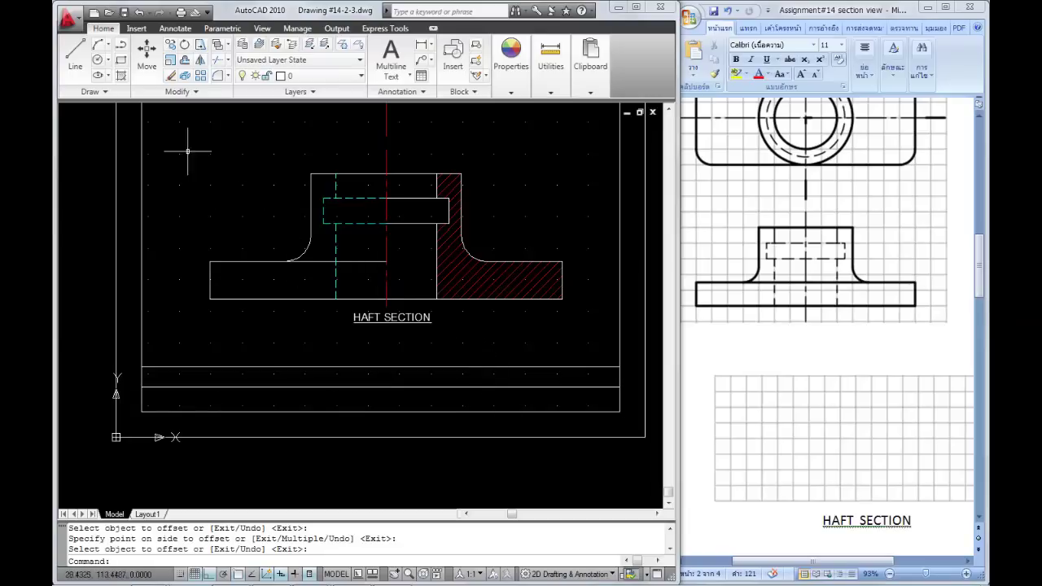
- Draw a vertical divider from the upper title-block line perpendicular down to the bottom border
click(78, 57)
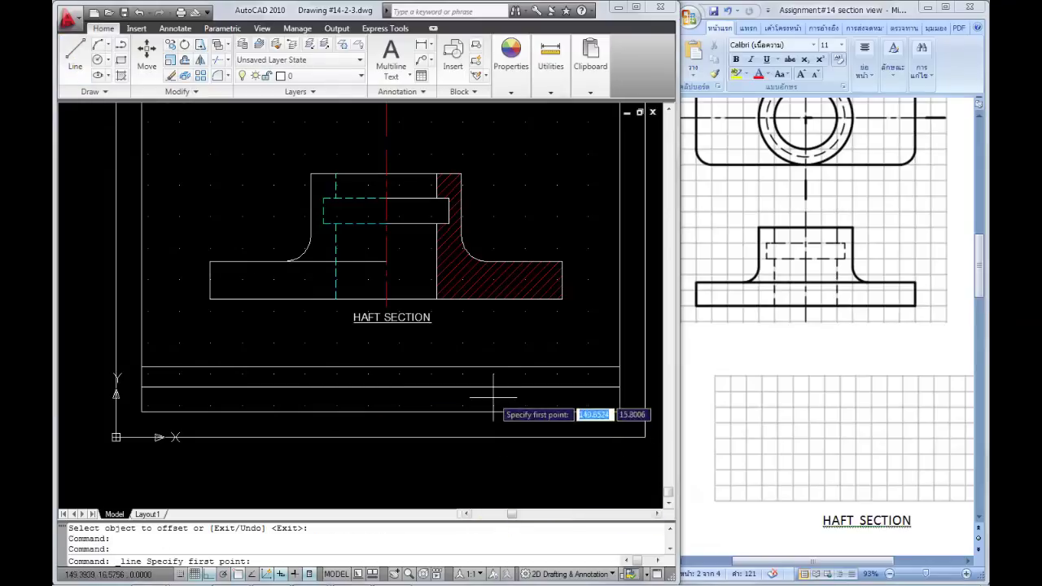
shift+right_click(444, 348)
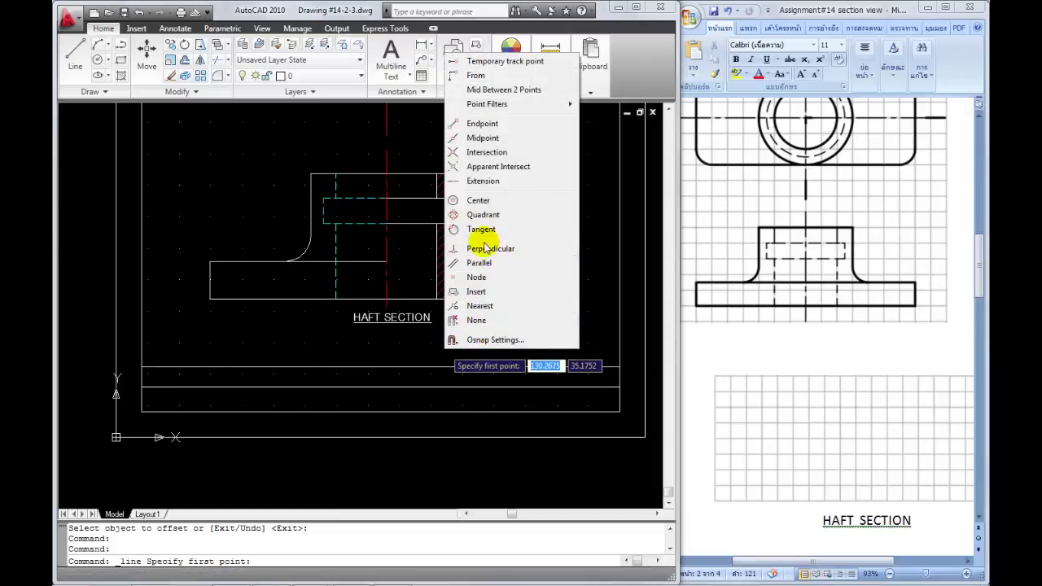
click(478, 307)
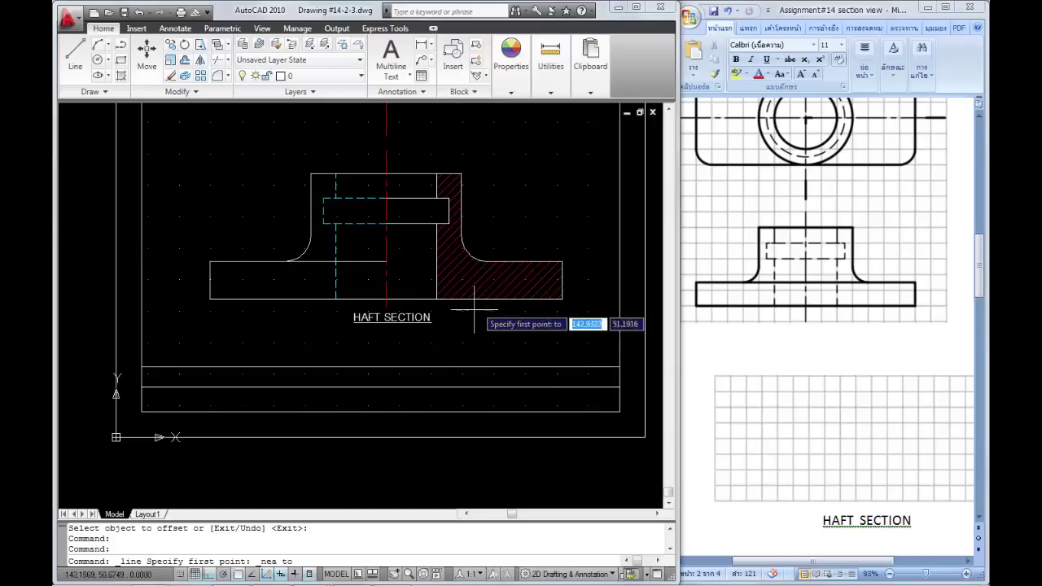
click(441, 367)
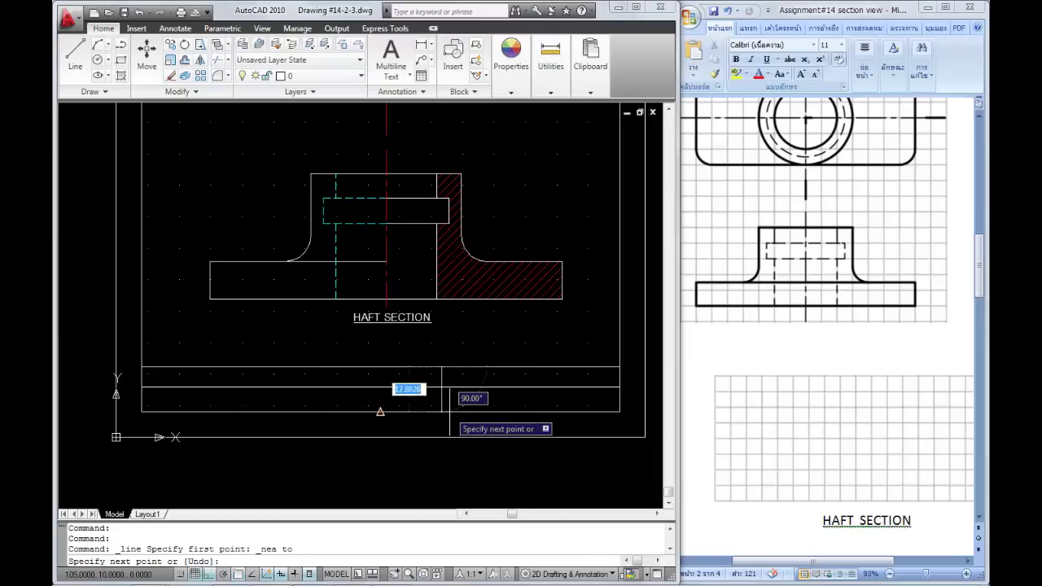
shift+right_click(473, 346)
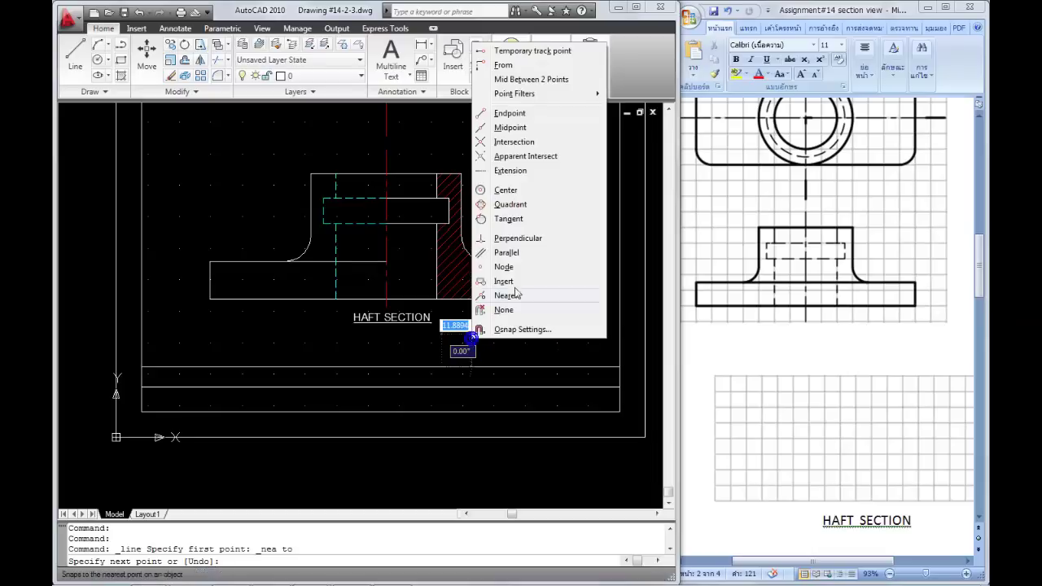
click(503, 238)
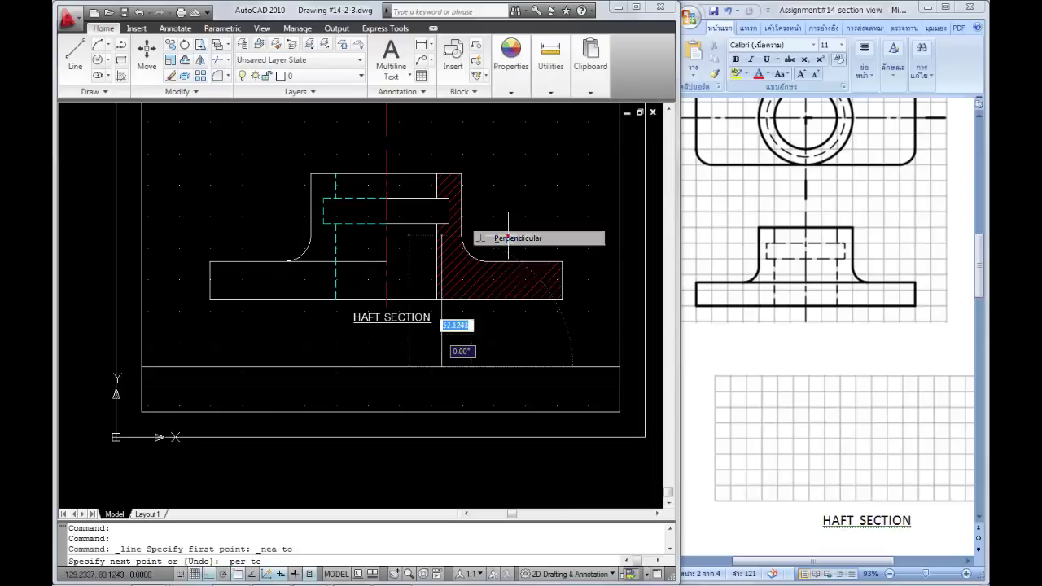
click(461, 412)
right_click(465, 408)
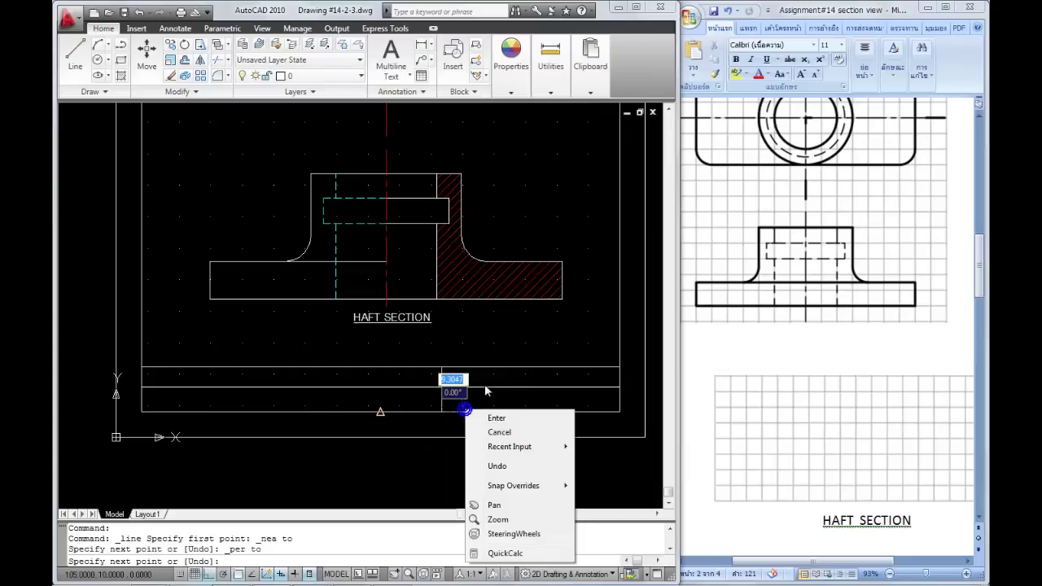
click(491, 416)
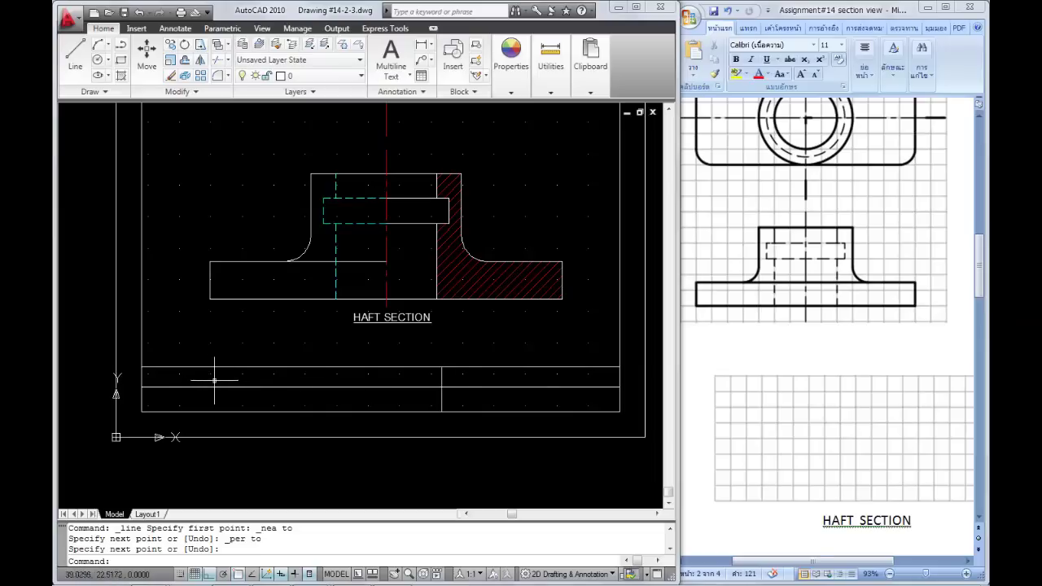
- Copy the vertical title-block divider farther left to create a narrow first column
click(171, 46)
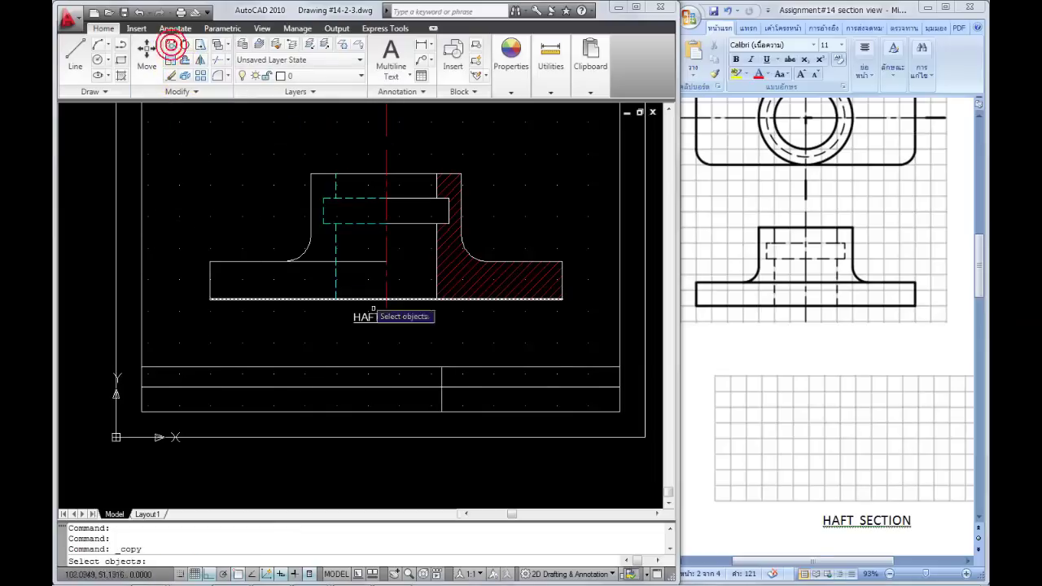
click(442, 376)
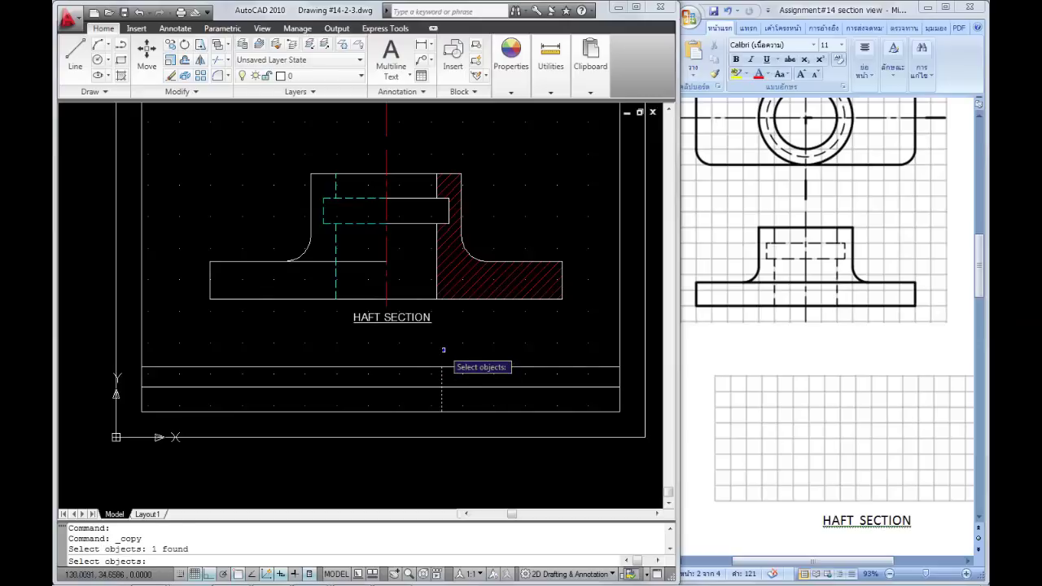
key(Return)
click(444, 350)
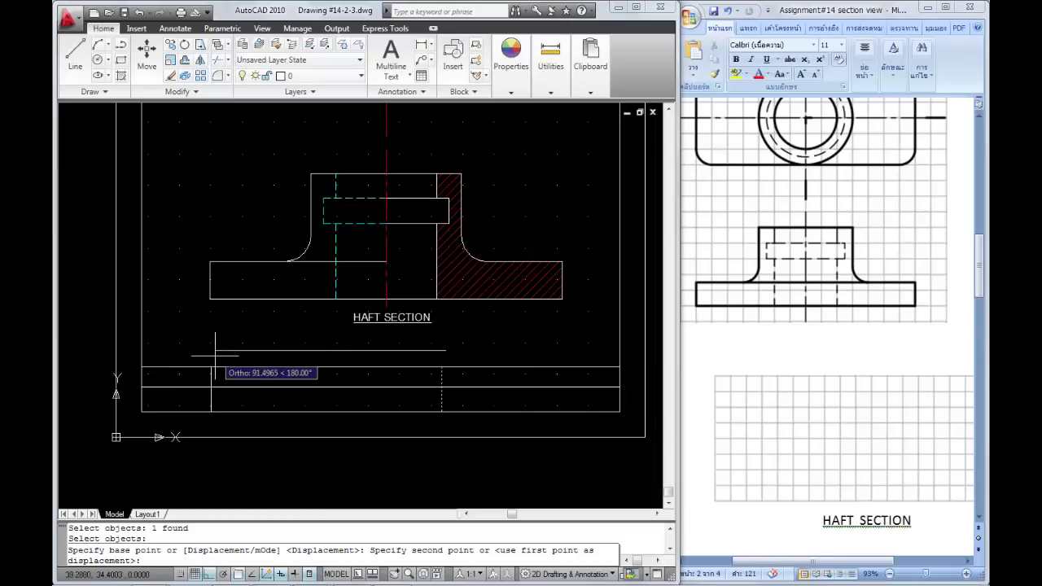
click(215, 355)
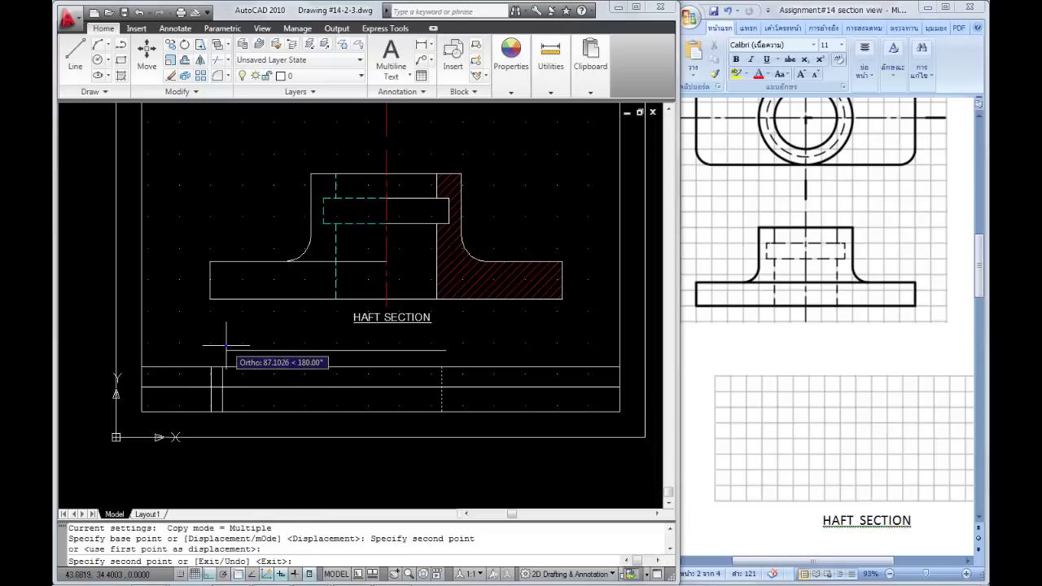
right_click(226, 345)
click(240, 353)
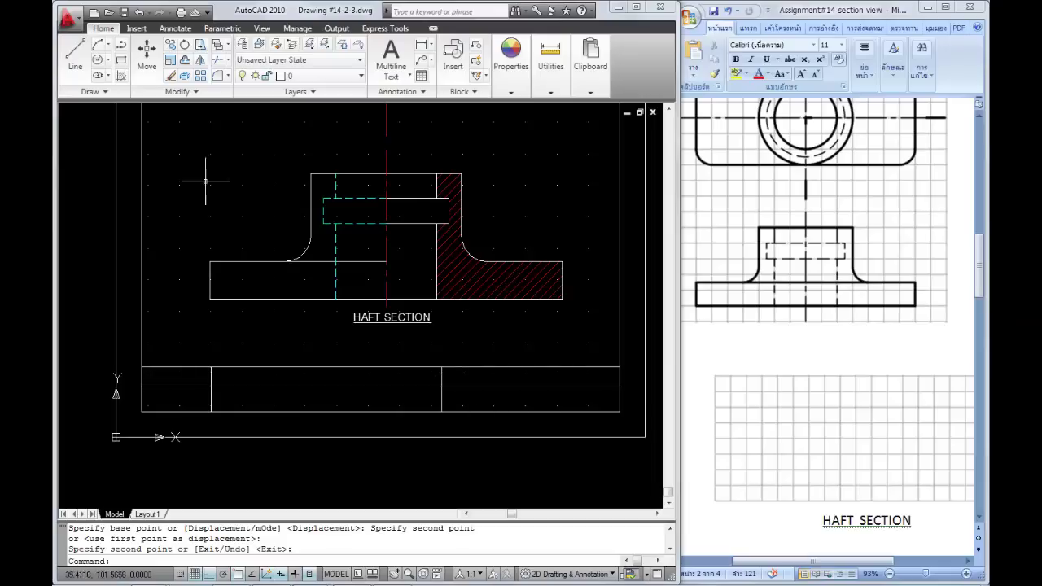
- Trim the middle title-block line back to the right-hand vertical divider
click(218, 62)
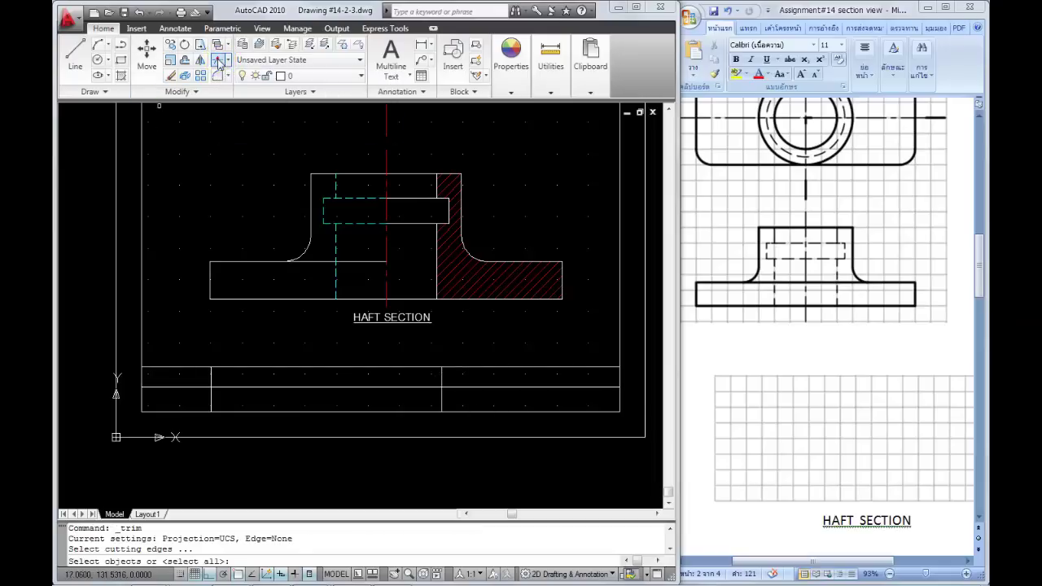
click(441, 377)
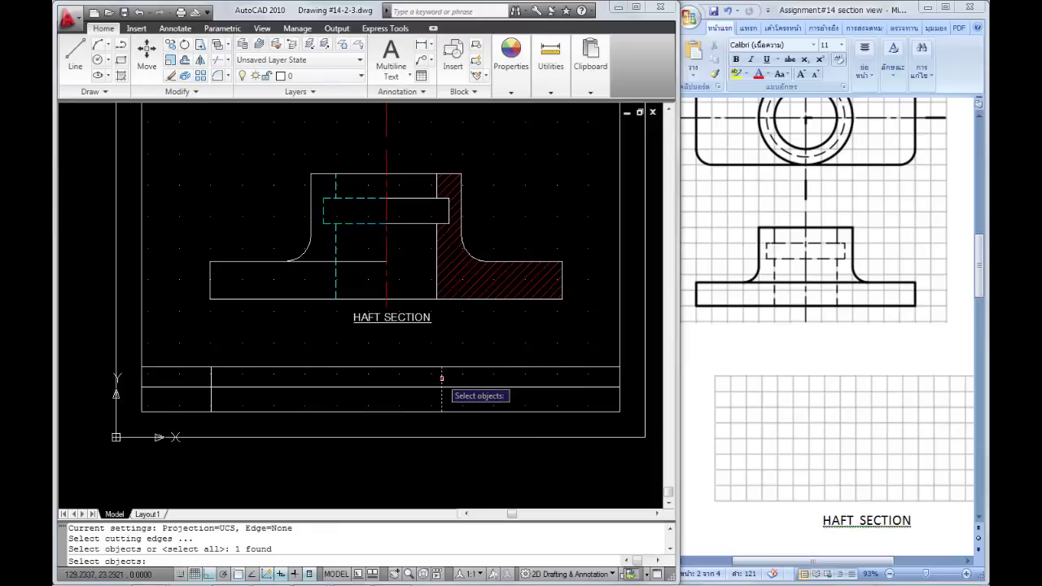
key(Return)
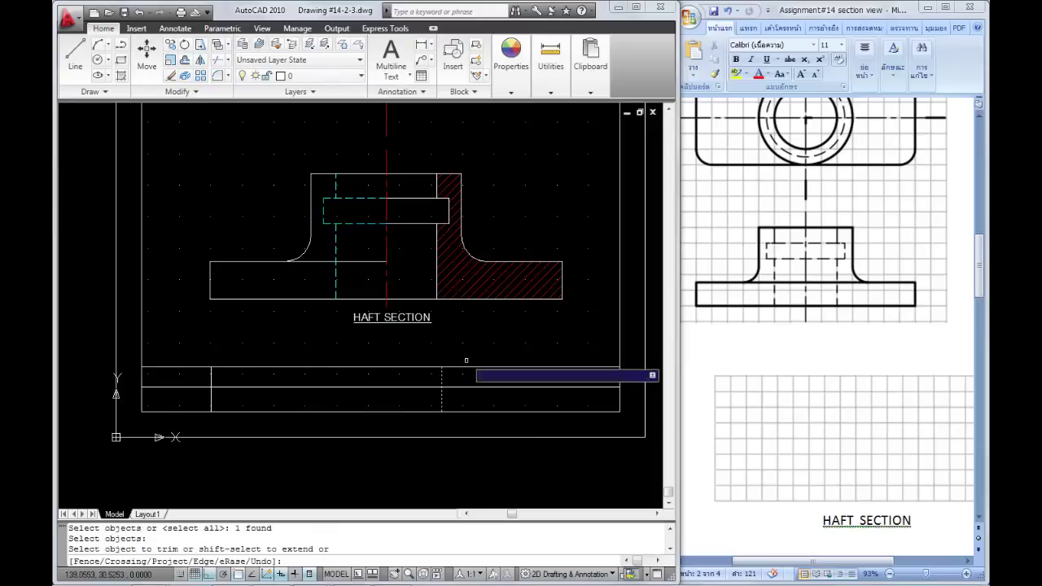
click(464, 387)
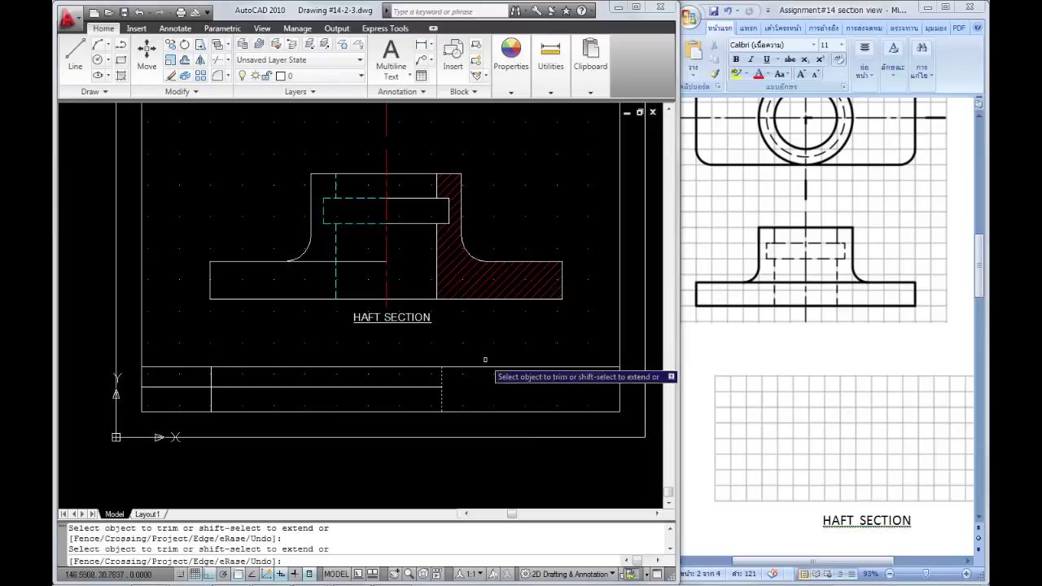
right_click(509, 350)
click(519, 349)
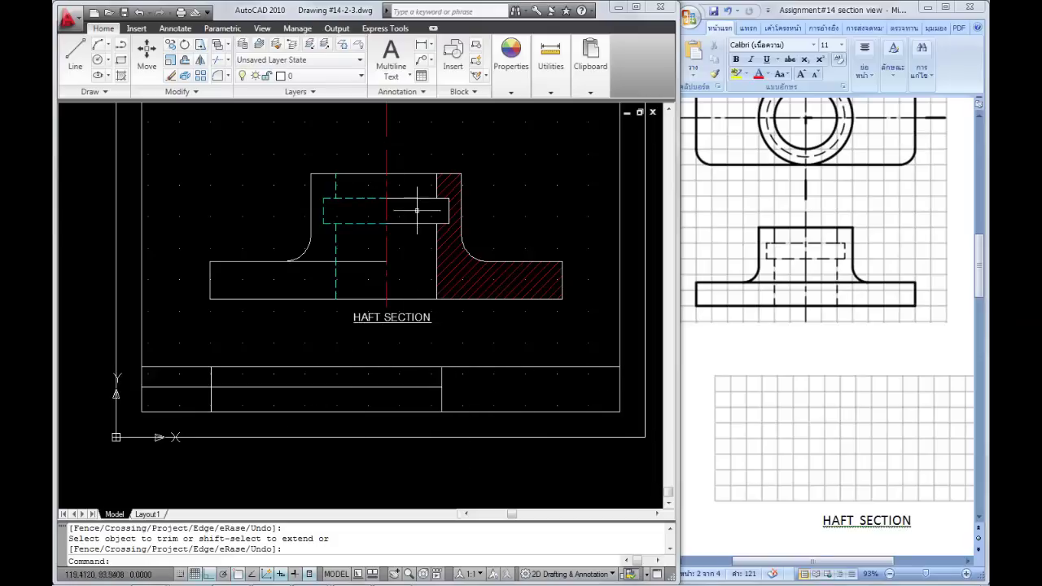
- Create a multiline text label reading 'Drawing By' at the title block's left end
click(393, 54)
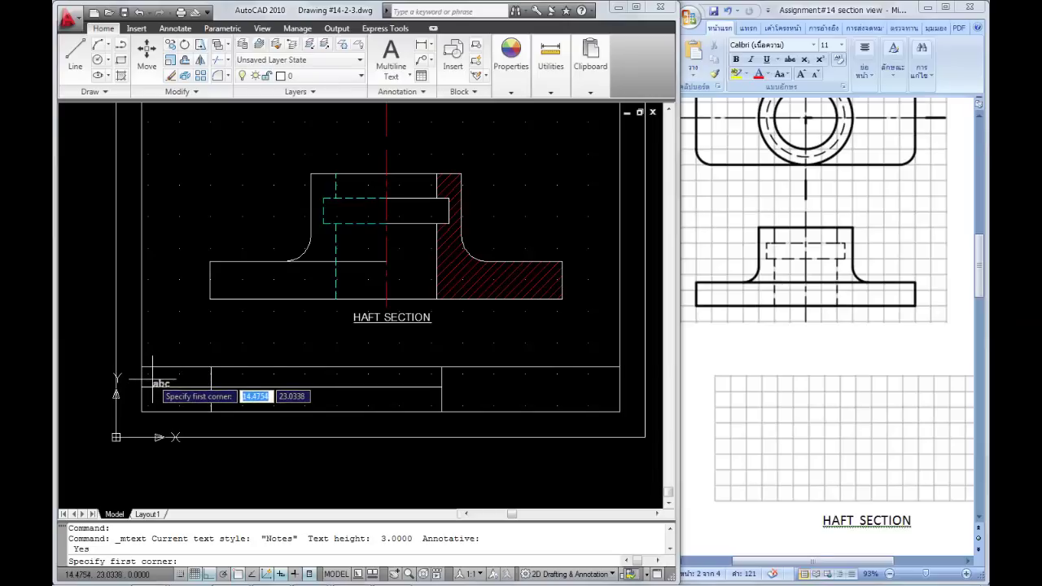
click(152, 381)
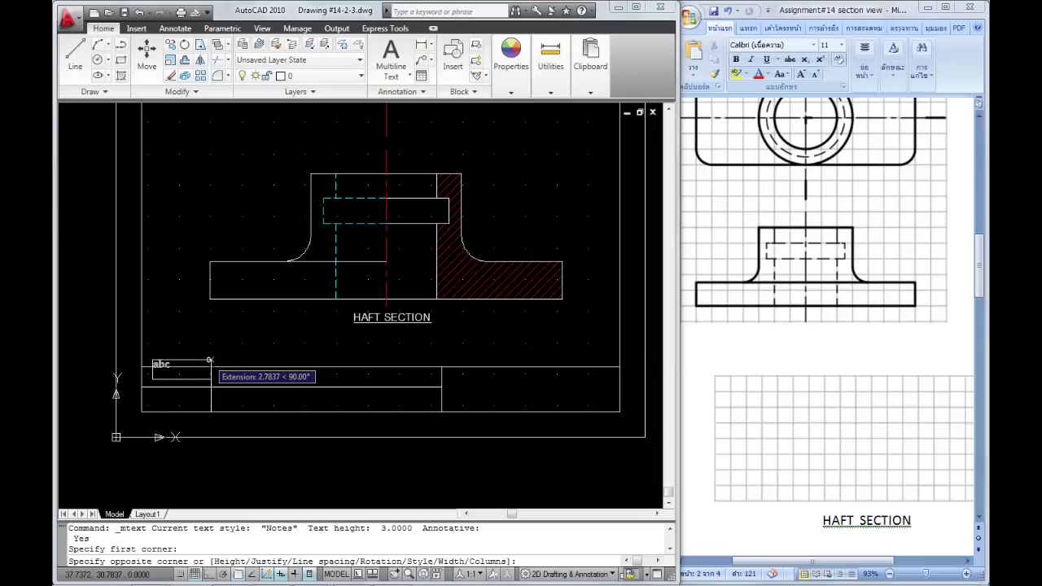
click(209, 361)
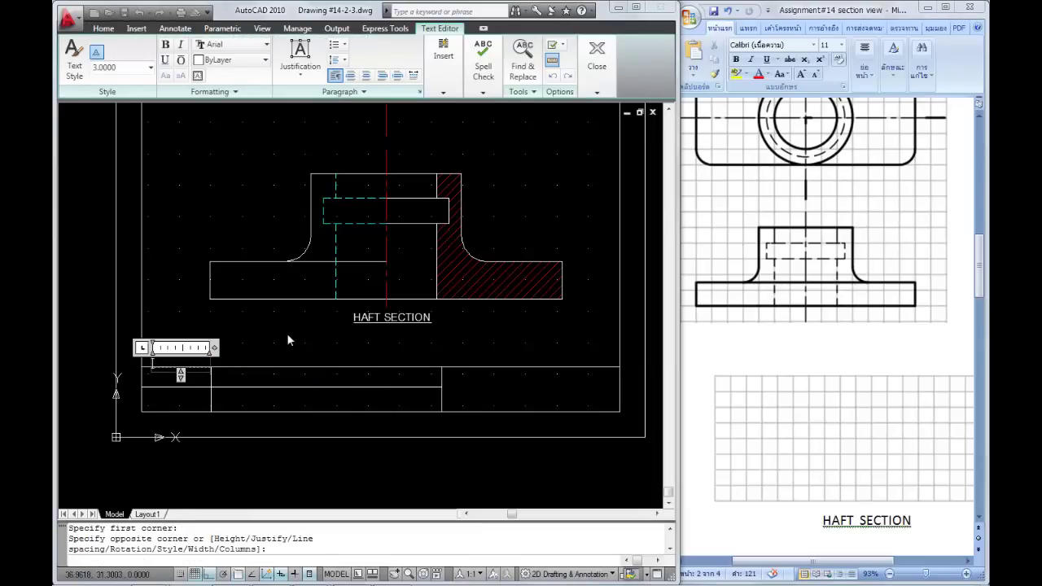
text(Drawing b)
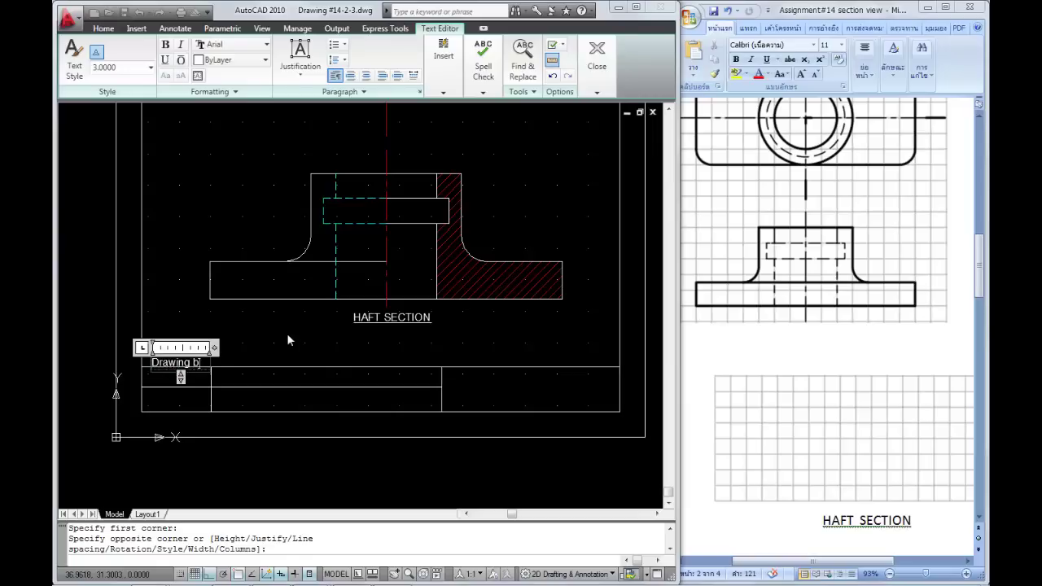
key(BackSpace)
text(By)
click(272, 346)
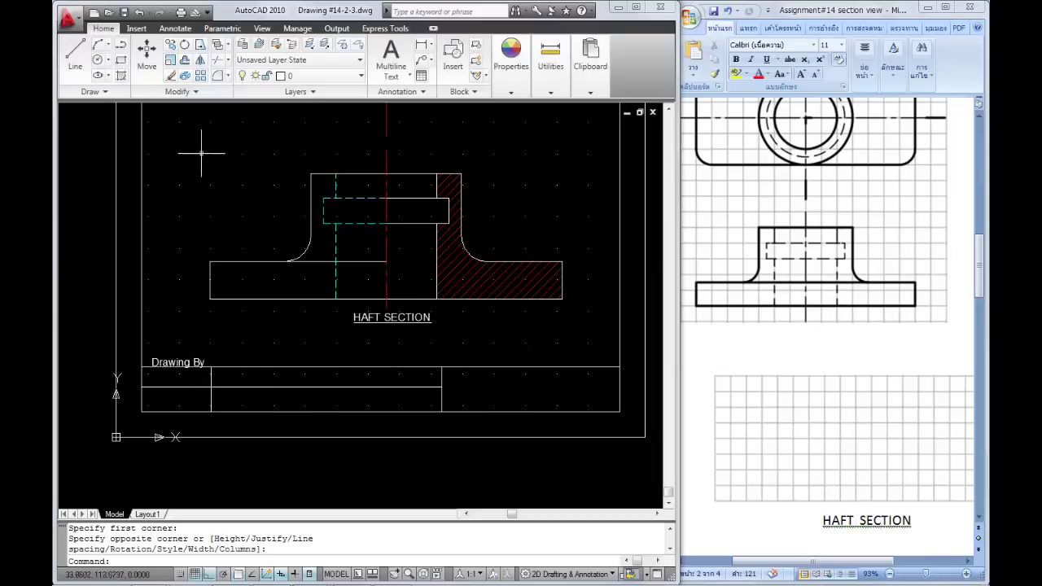
- Move the 'Drawing By' label into the title block's first cell
click(147, 49)
click(178, 363)
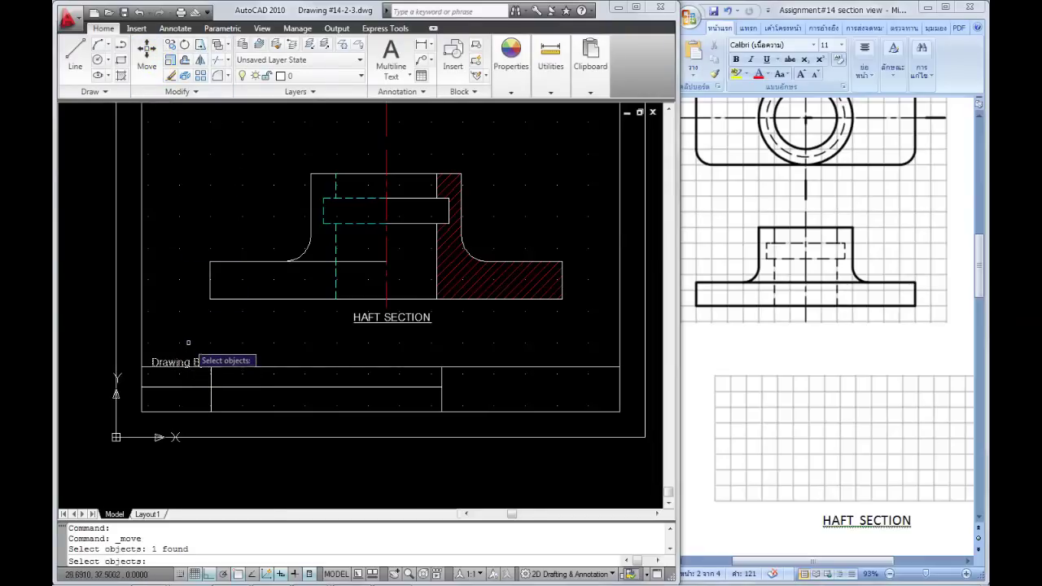
key(Return)
click(201, 336)
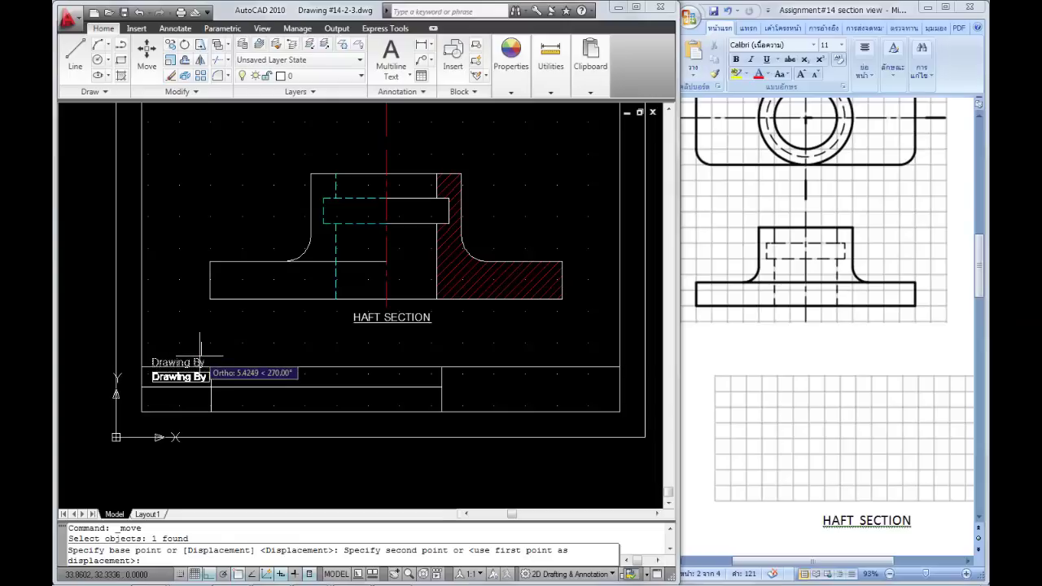
click(200, 353)
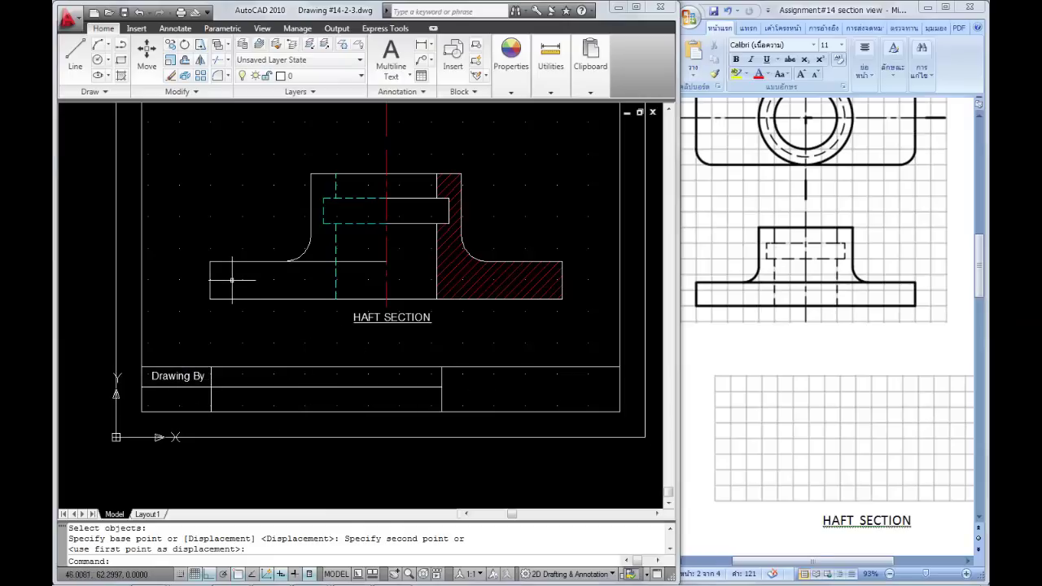
- Copy the 'Drawing By' label into the four remaining title-block cells
click(170, 44)
click(166, 388)
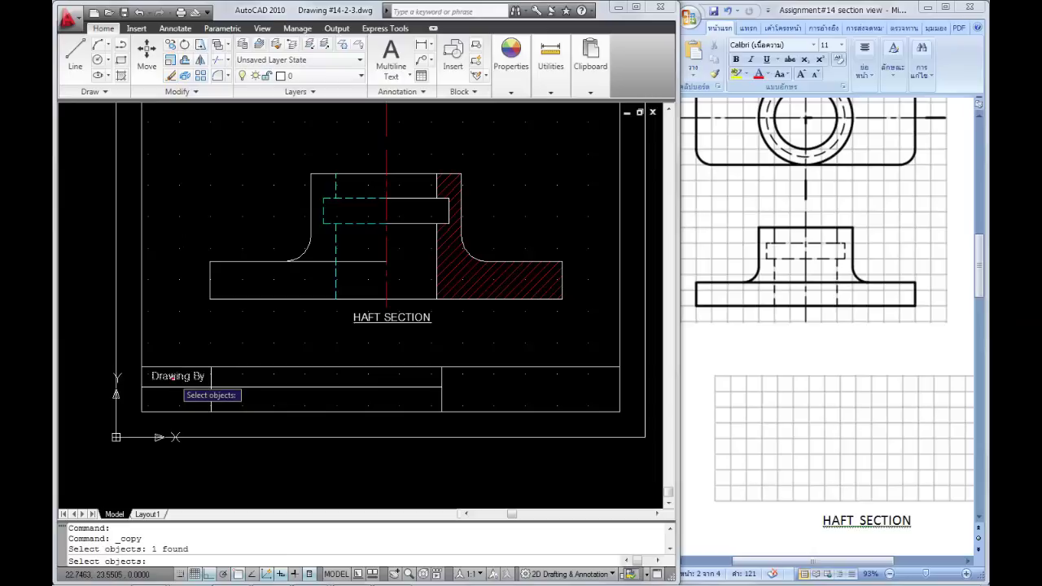
key(Return)
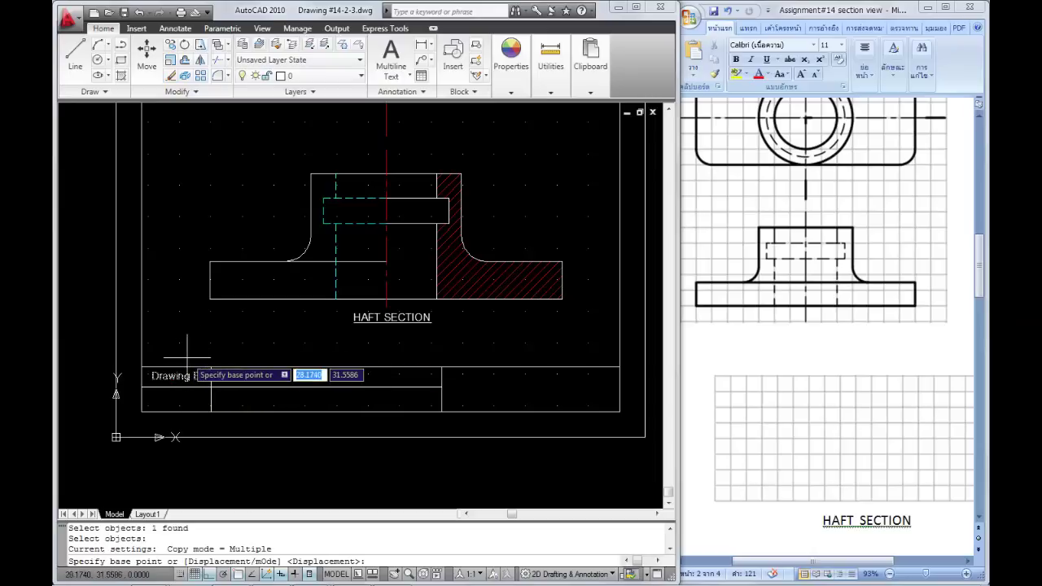
click(187, 358)
click(187, 379)
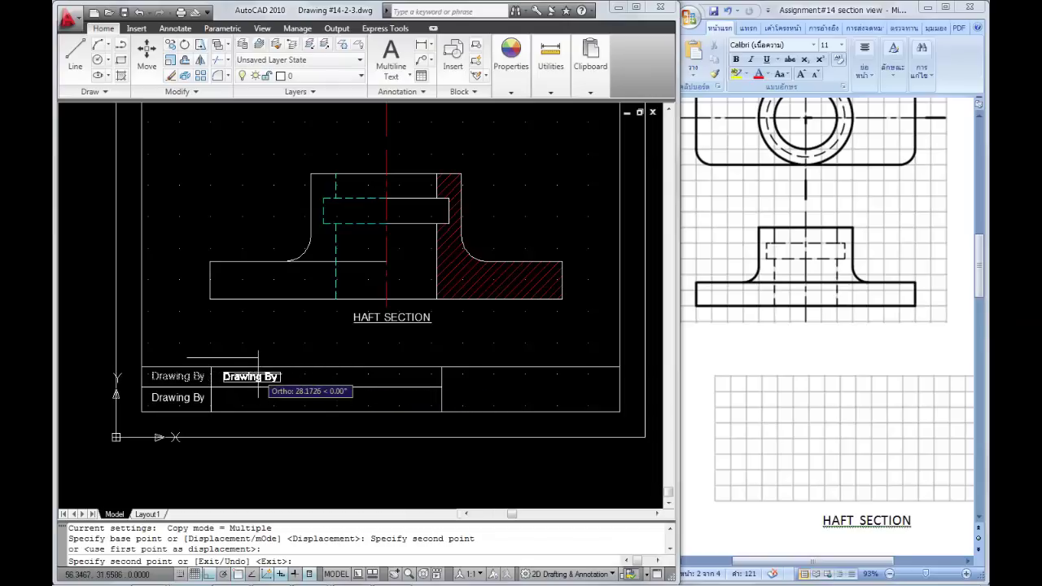
click(258, 376)
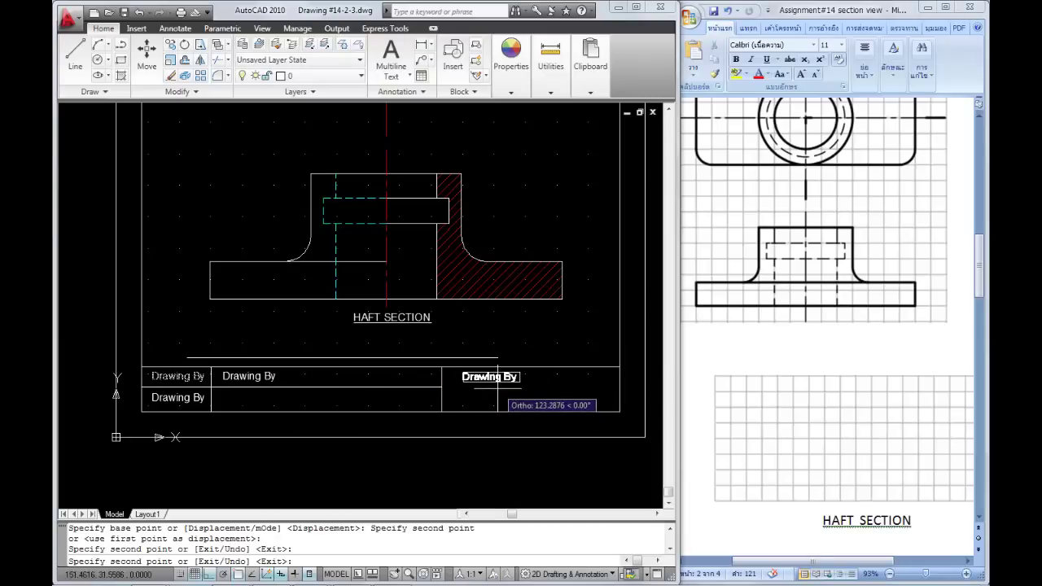
click(496, 387)
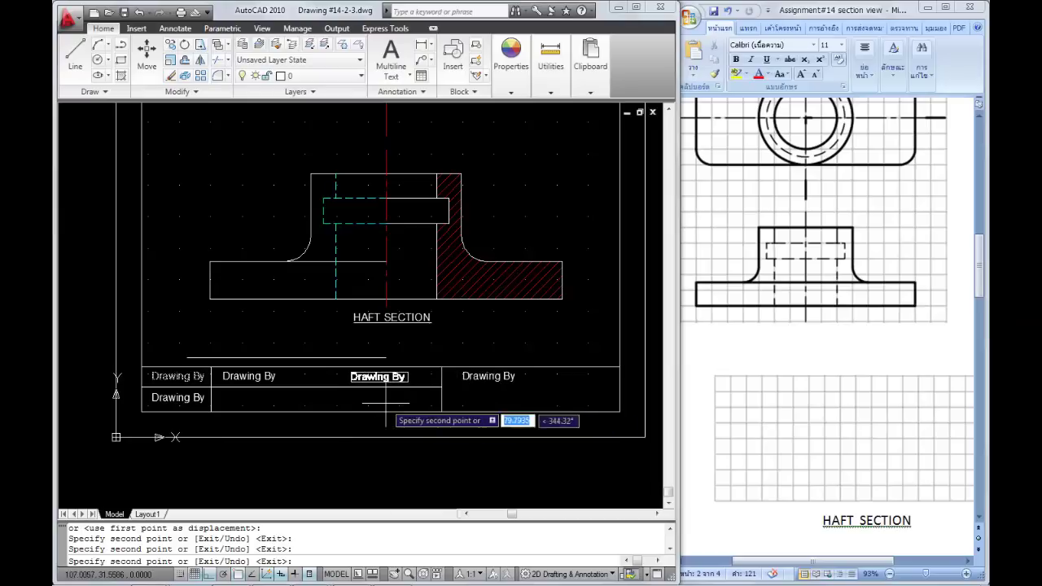
key(F8)
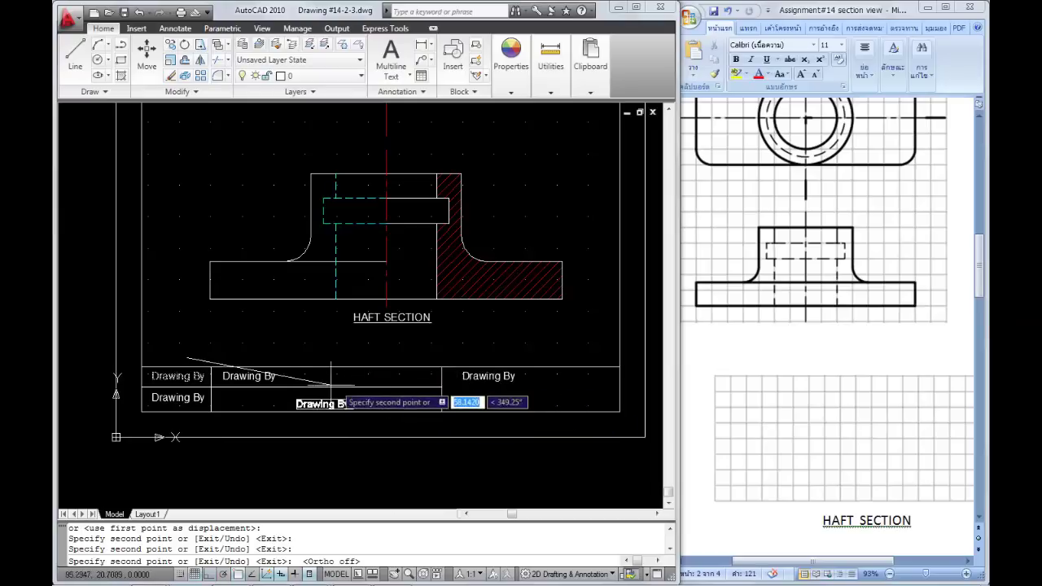
click(265, 376)
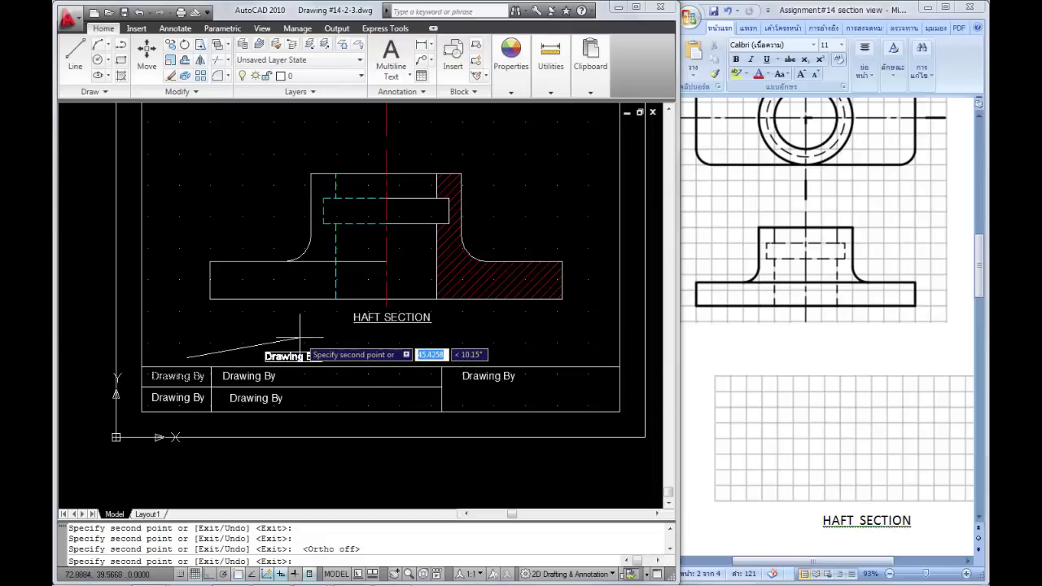
right_click(299, 338)
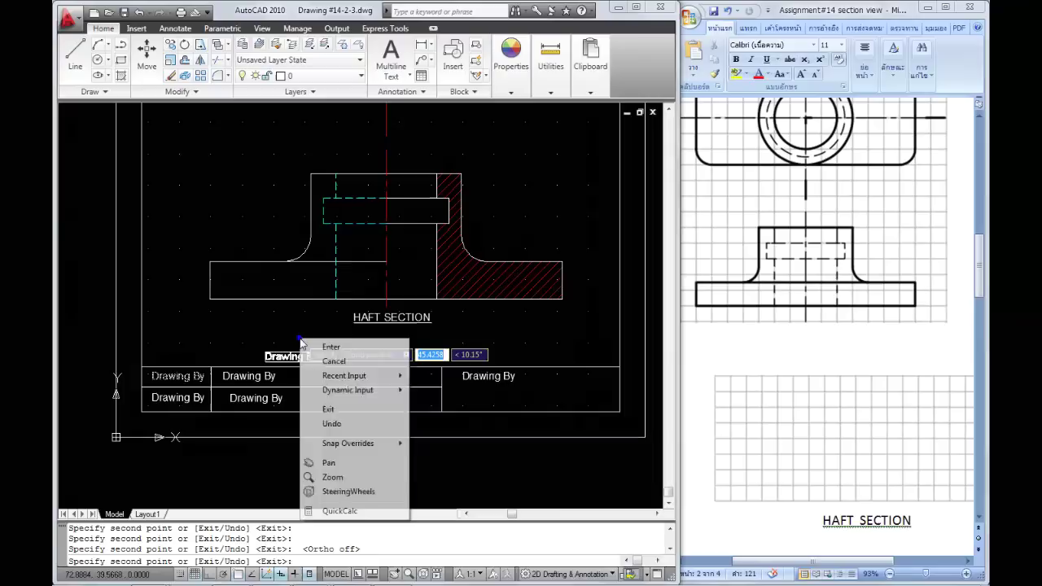
click(329, 348)
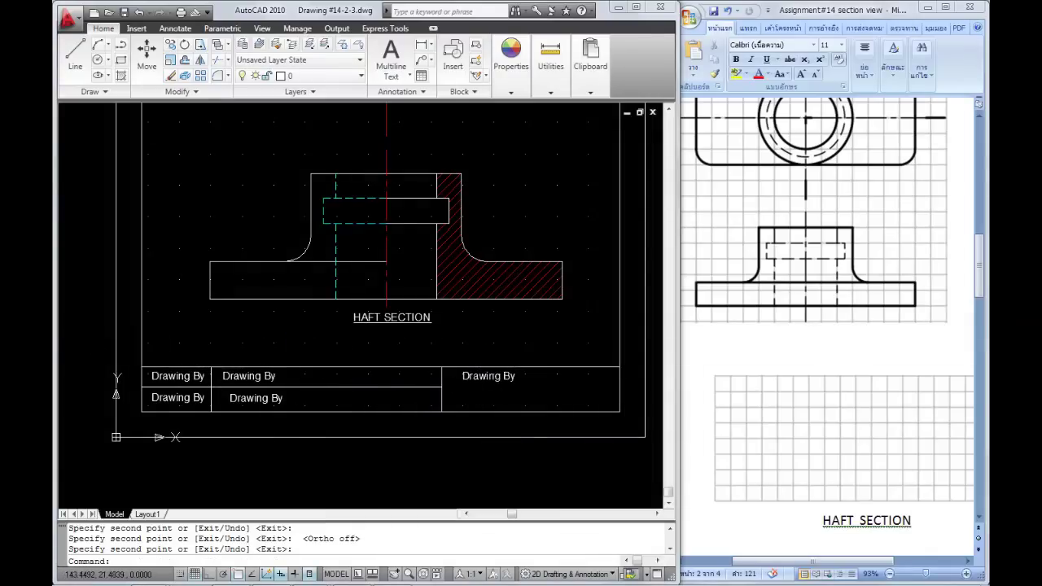
- Change the right cell's 'Drawing By' label to read 'RMUTI'
click(483, 377)
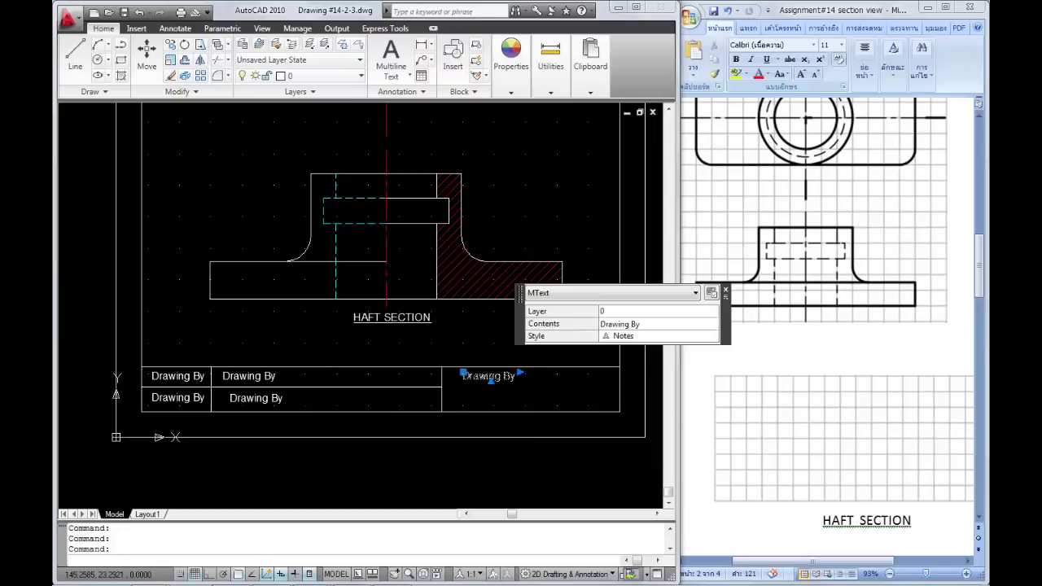
double_click(478, 381)
drag(521, 387, 486, 388)
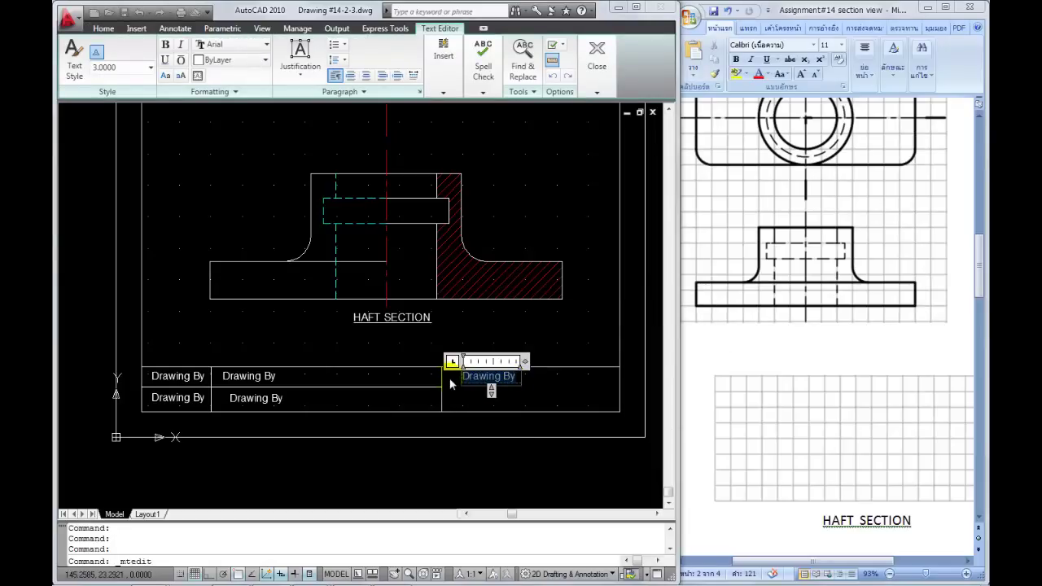
text(RMUTI)
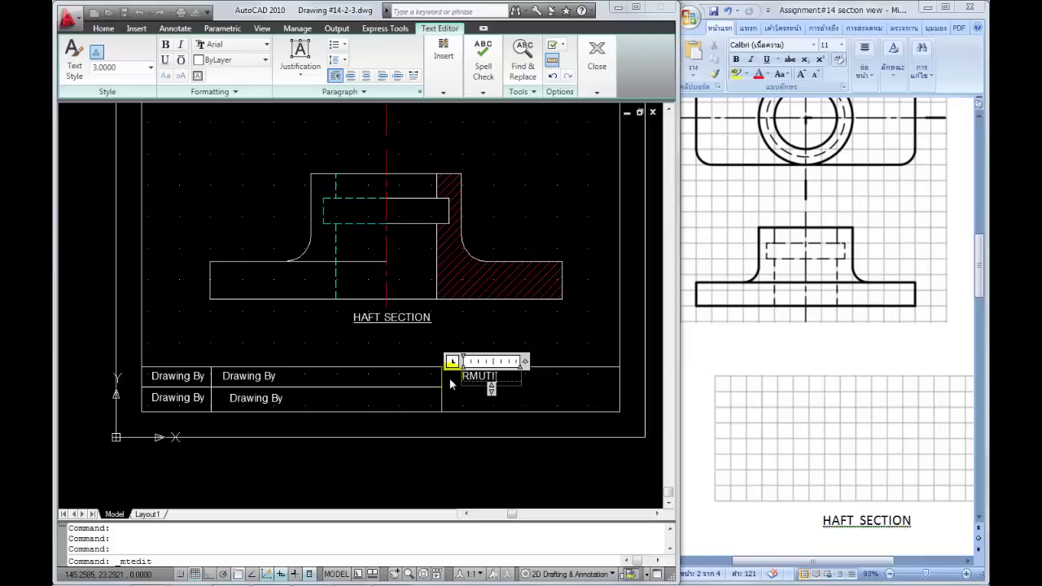
click(538, 396)
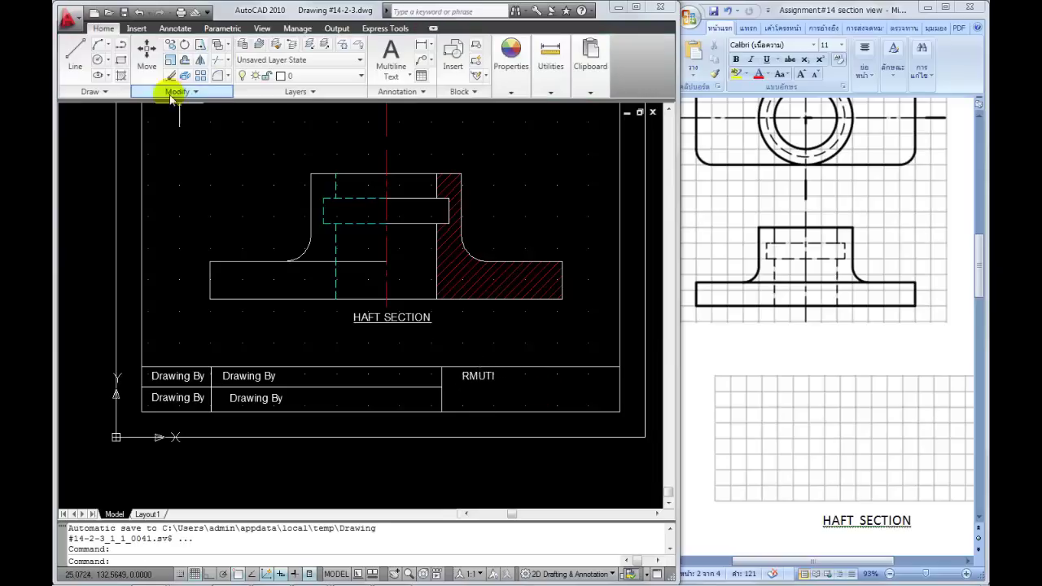
- Move the RMUTI text slightly lower within its cell
click(146, 55)
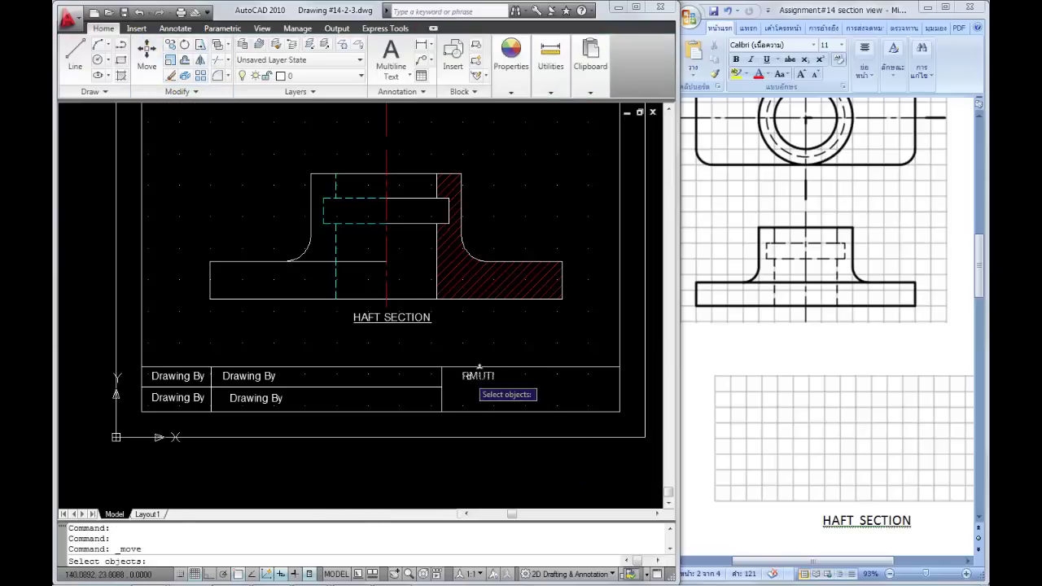
click(473, 374)
key(Return)
click(499, 384)
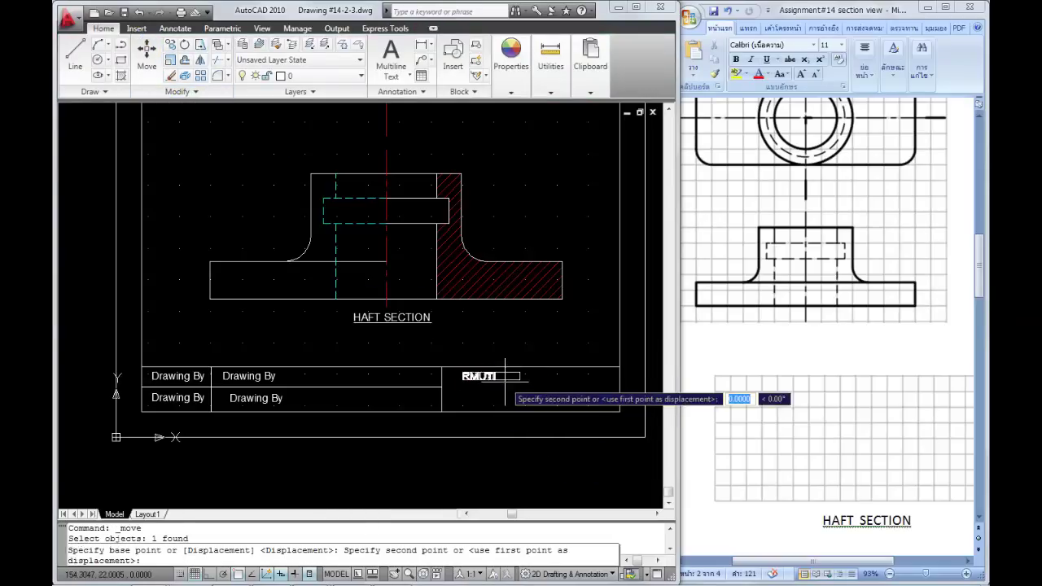
click(504, 389)
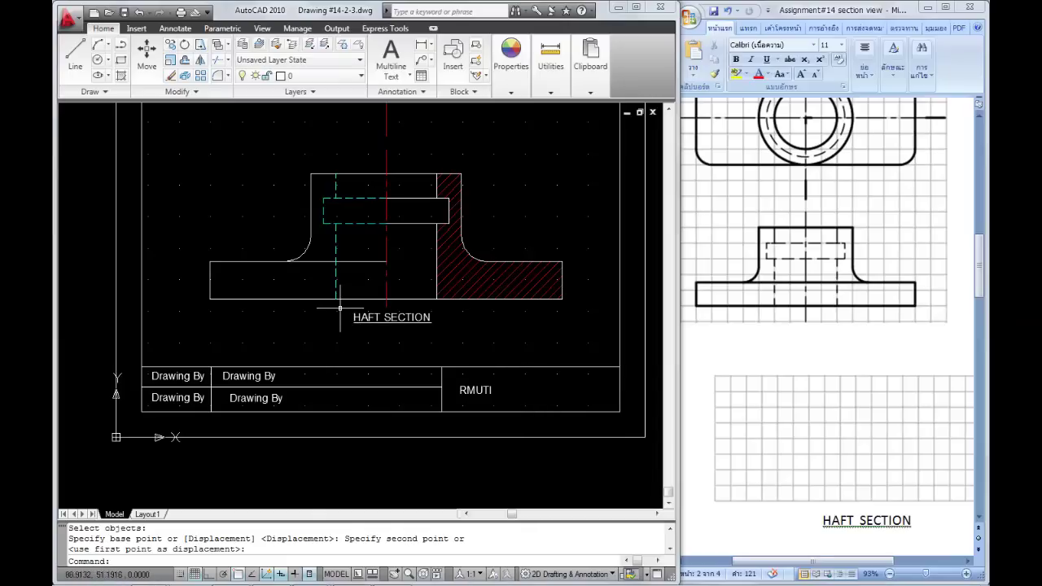
- Attach the university seal image from E:\...\EngDrawing\CAD Files and confirm Attach Image
click(135, 29)
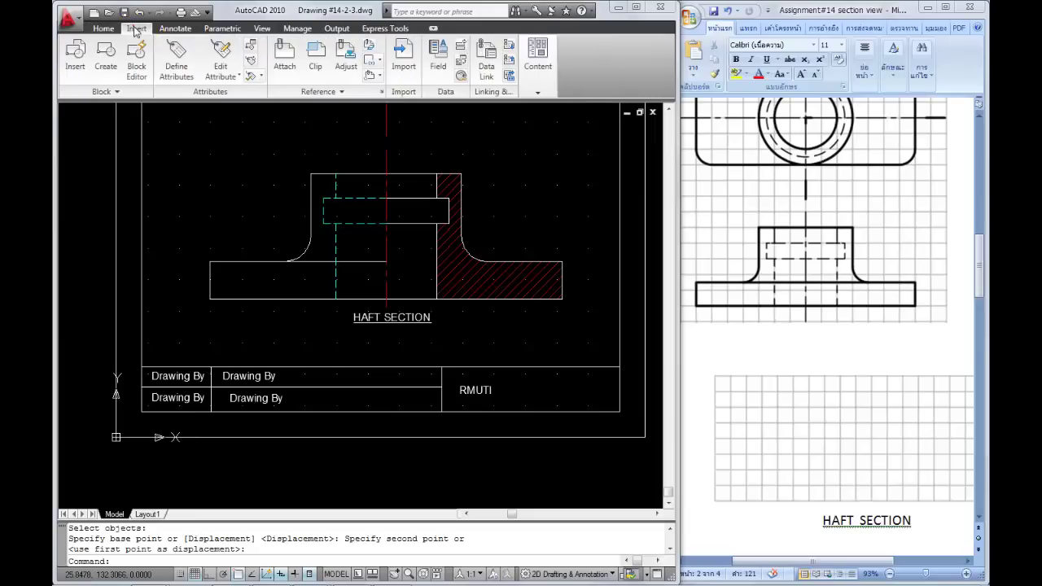
click(284, 67)
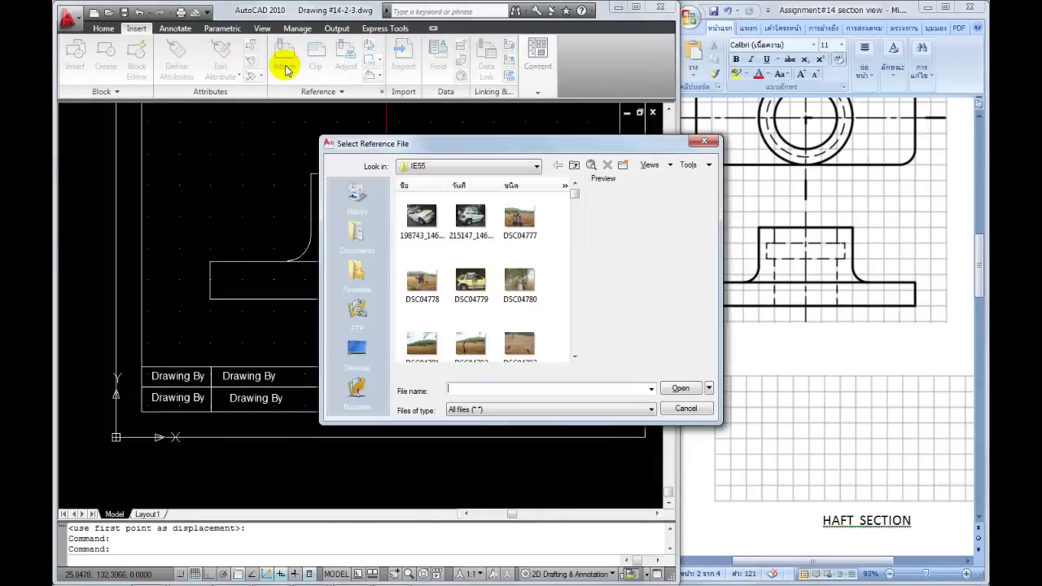
click(536, 166)
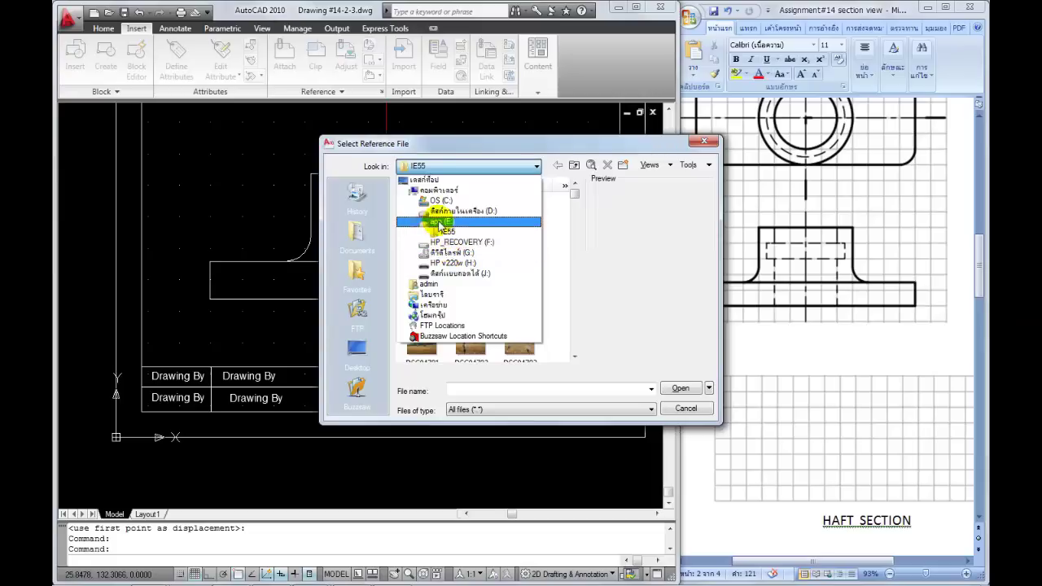
click(444, 222)
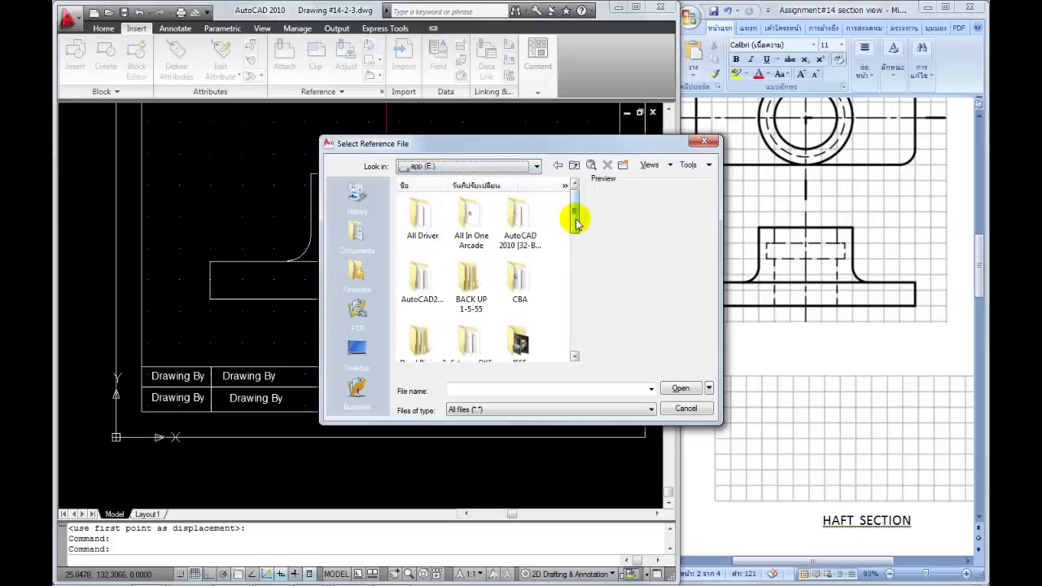
drag(575, 222, 572, 303)
double_click(415, 254)
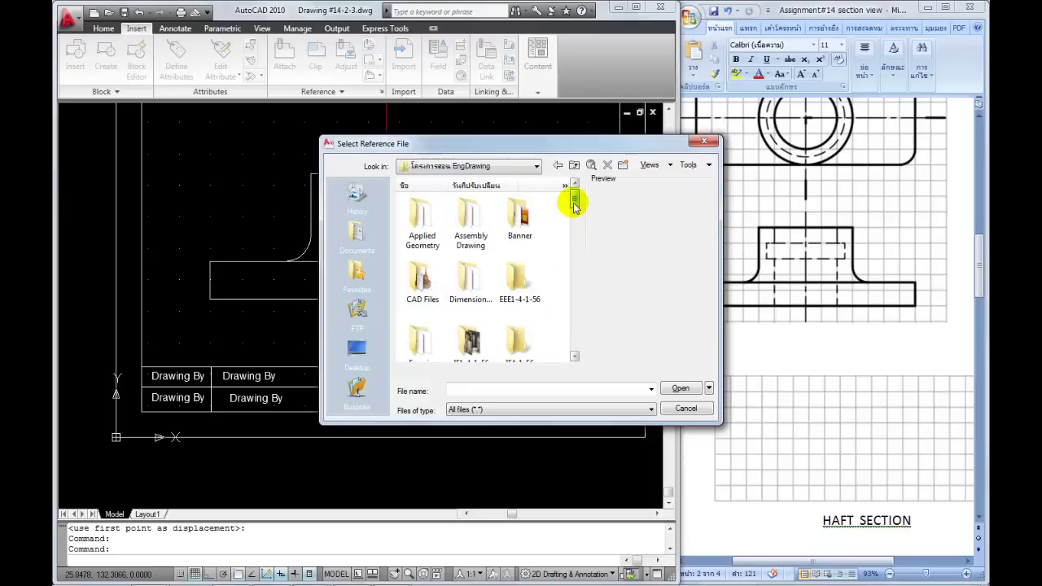
double_click(421, 277)
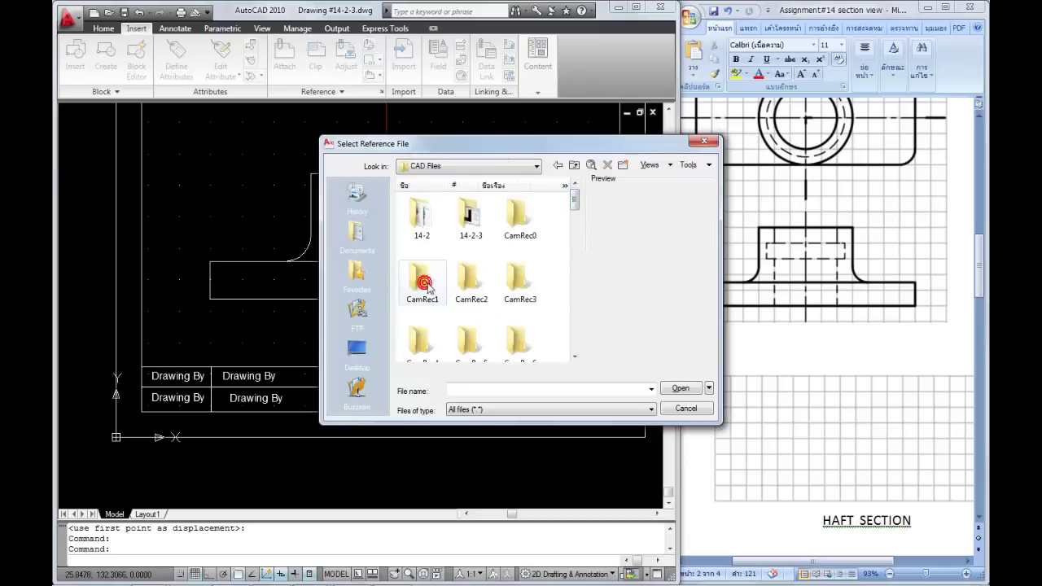
mouse_move(573, 202)
mouse_down()
mouse_move(574, 318)
mouse_move(565, 337)
mouse_up()
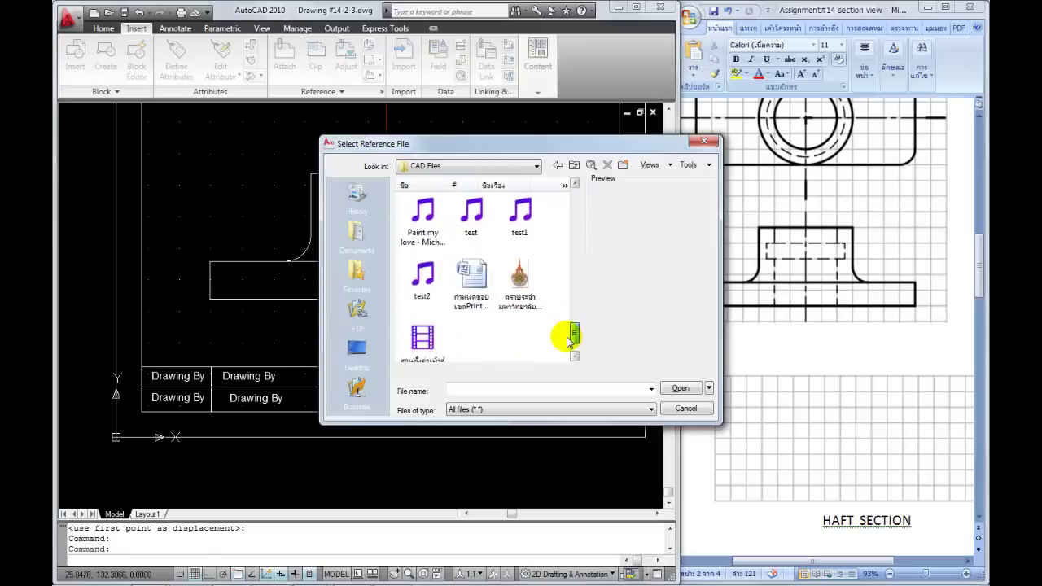
click(529, 293)
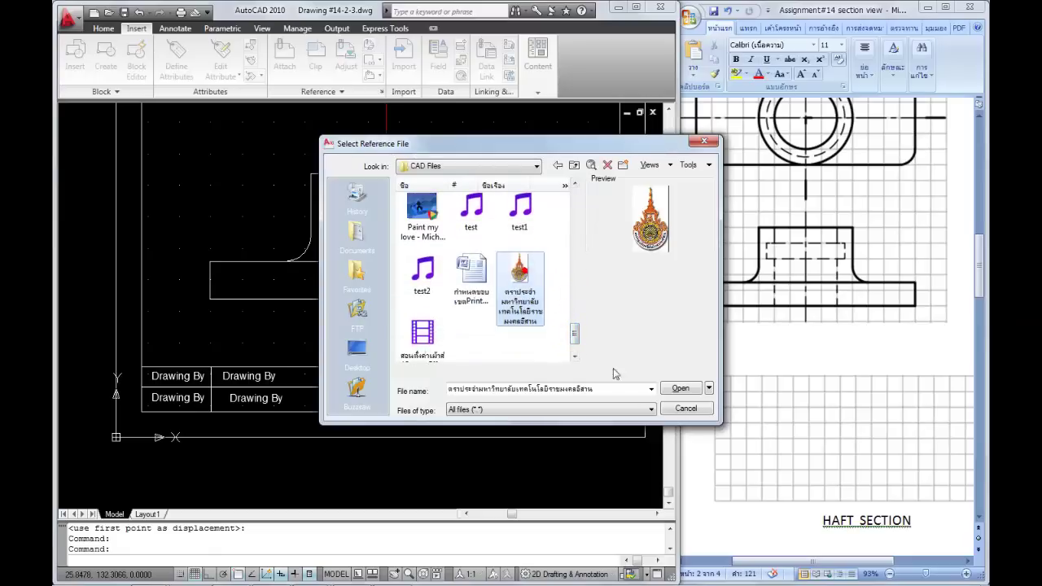
click(681, 388)
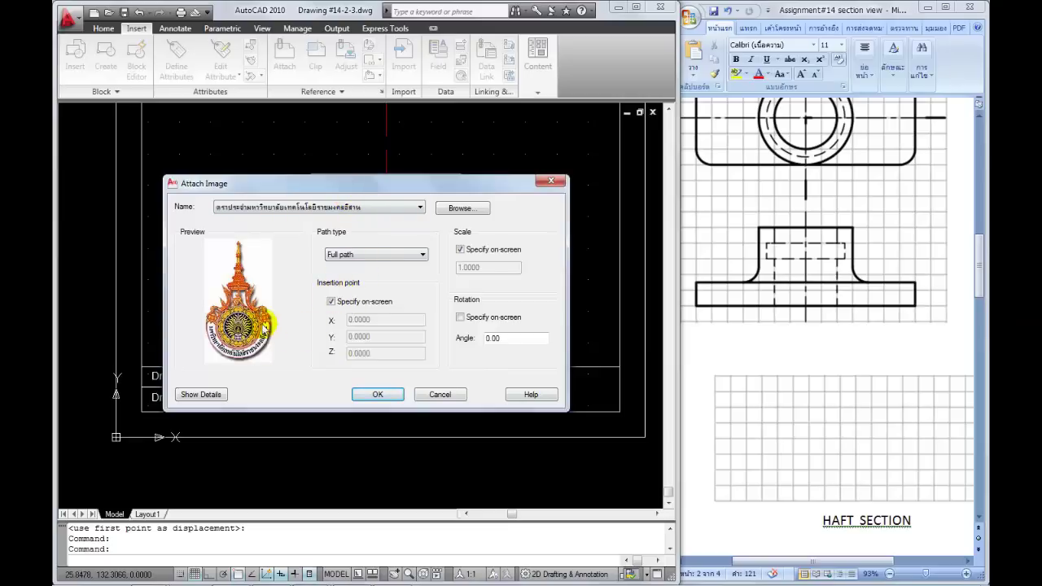
click(376, 394)
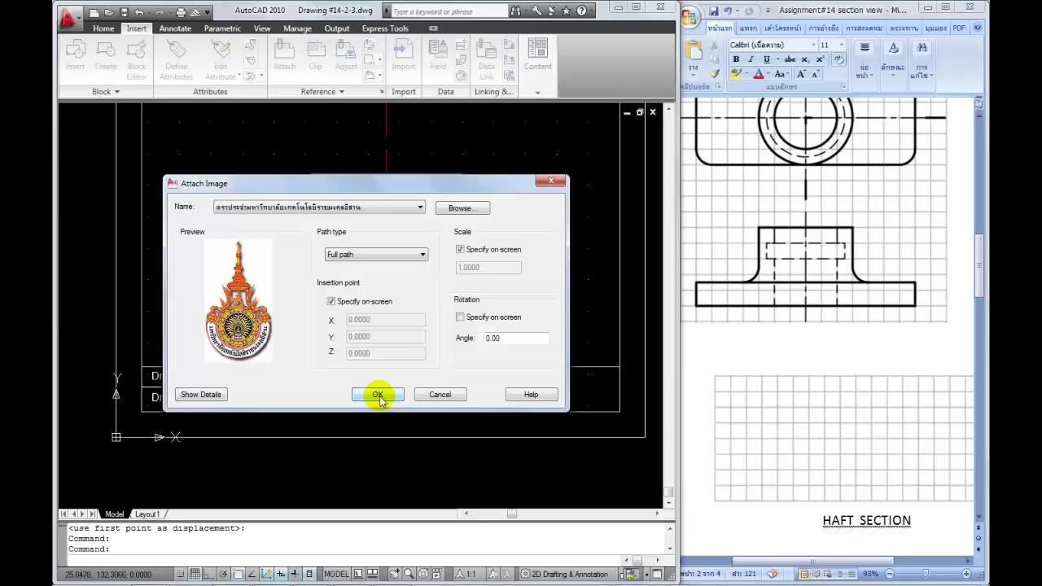
click(377, 396)
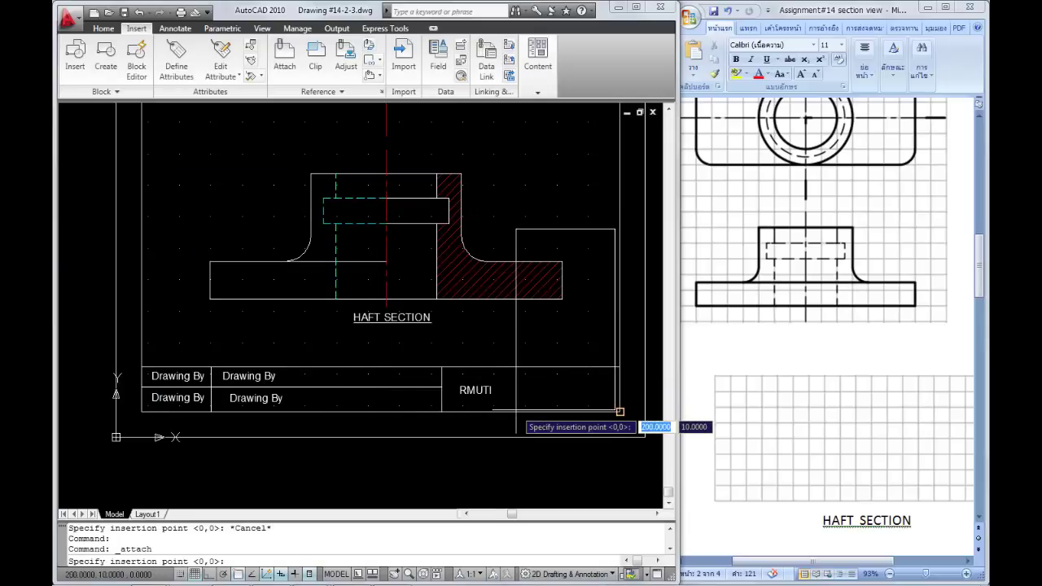
- Insert the seal image at half size beside the title block and shrink it by its corner grip
click(619, 412)
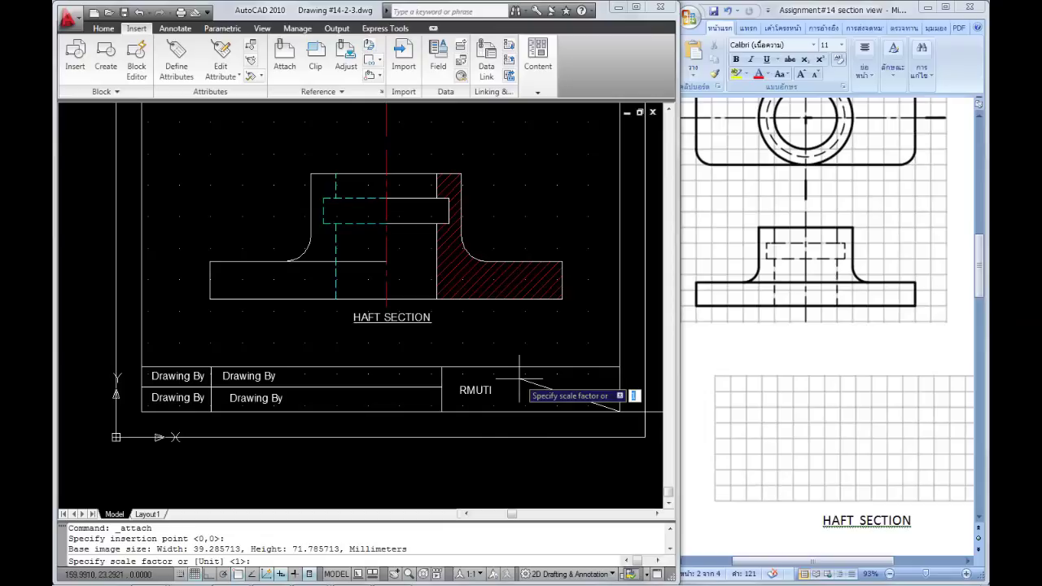
key(Return)
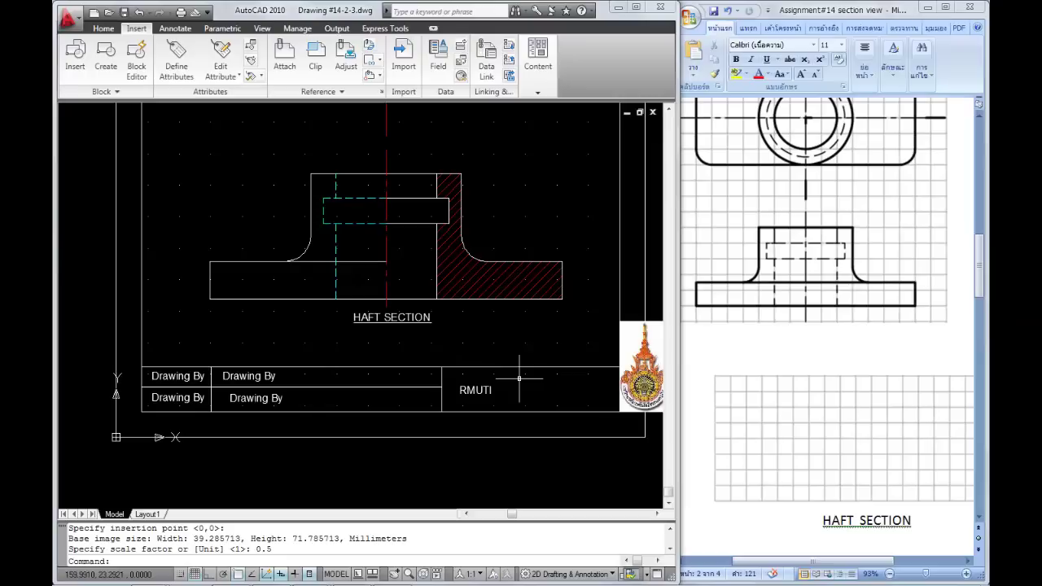
click(657, 514)
click(657, 514)
click(639, 321)
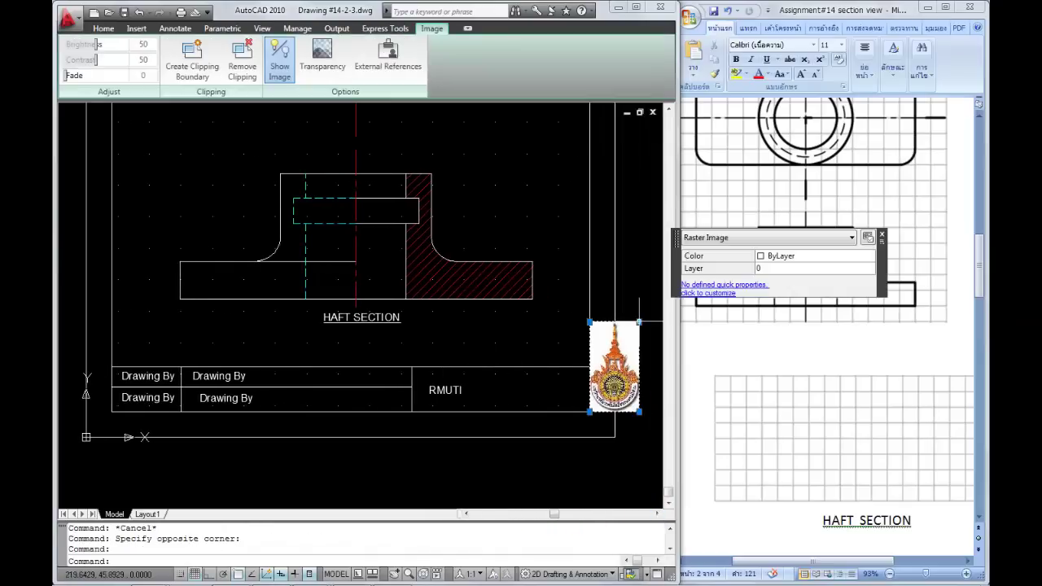
click(640, 322)
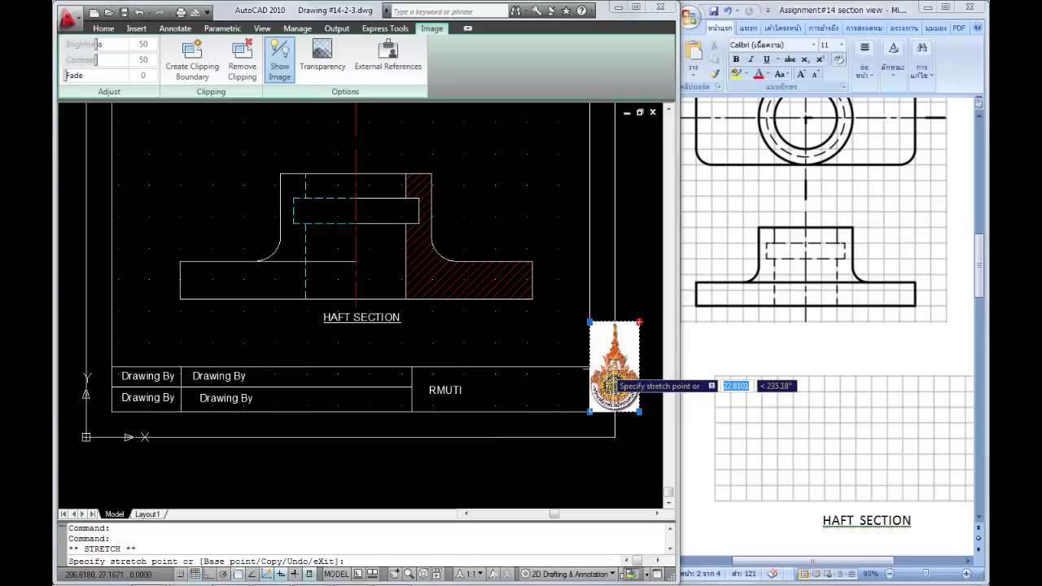
click(612, 371)
click(605, 385)
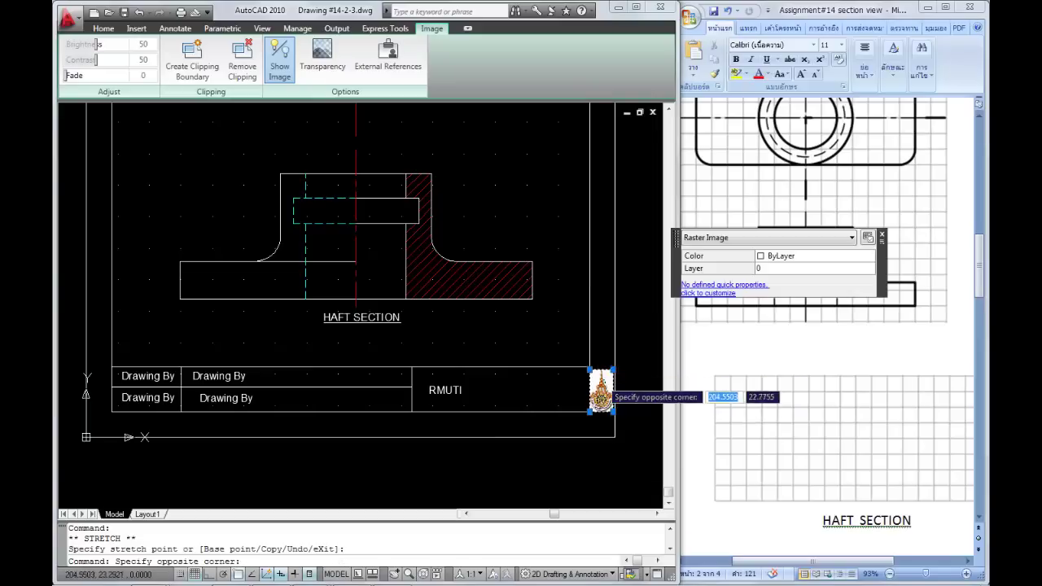
key(Escape)
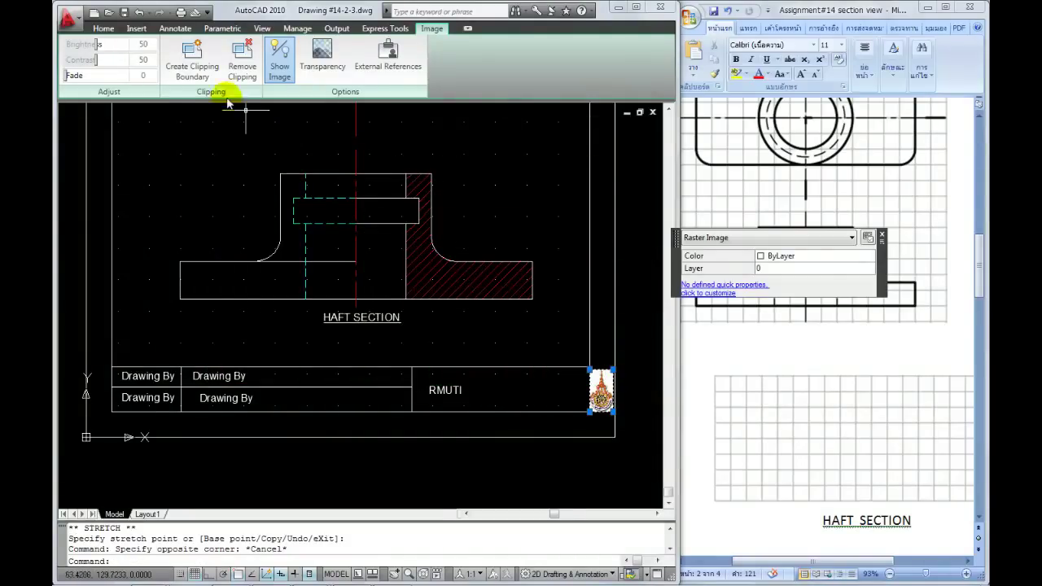
- Move the seal image into the title block's right-hand cell
click(103, 28)
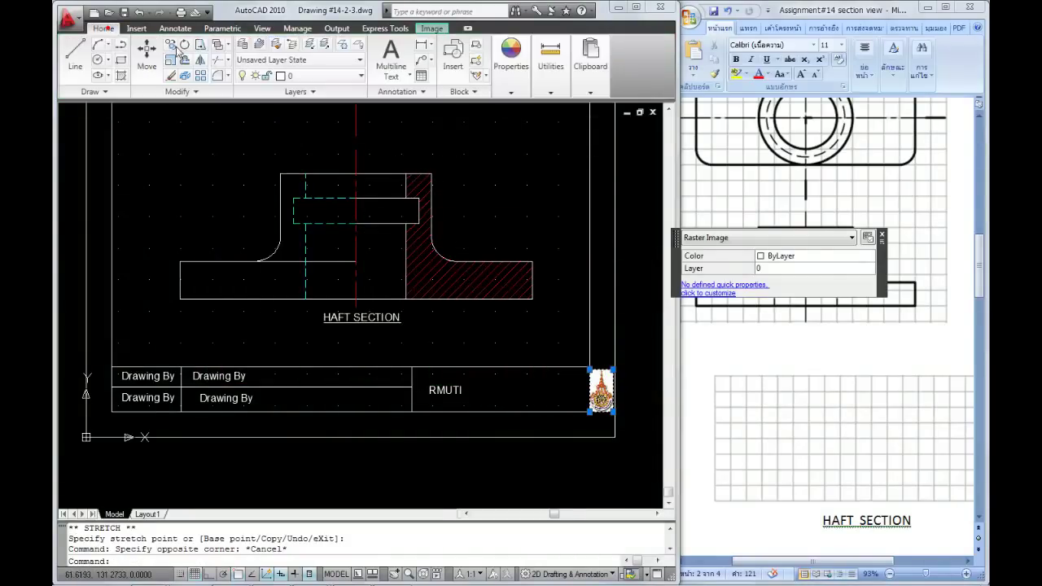
click(149, 52)
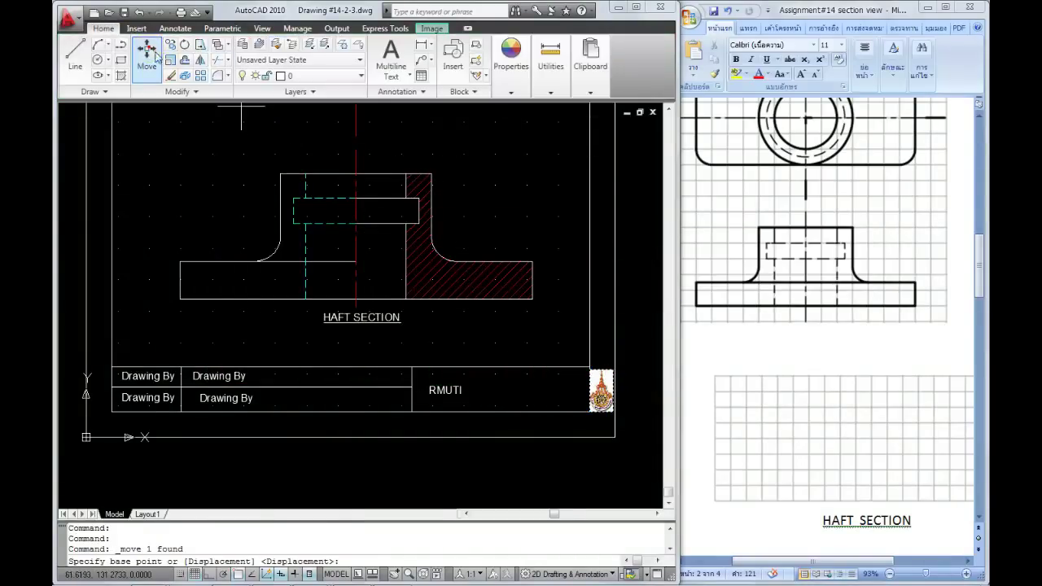
click(599, 391)
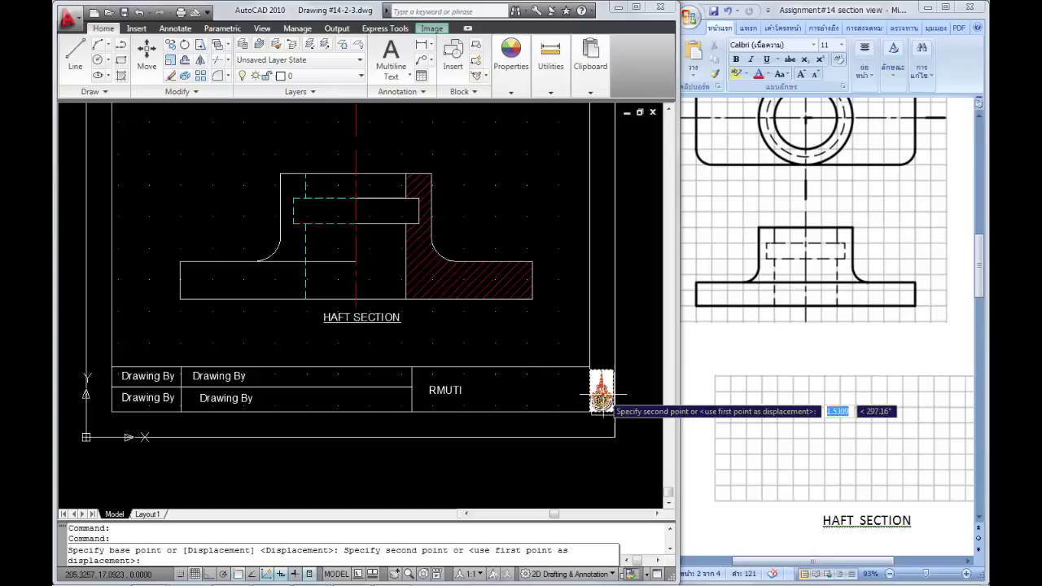
click(562, 391)
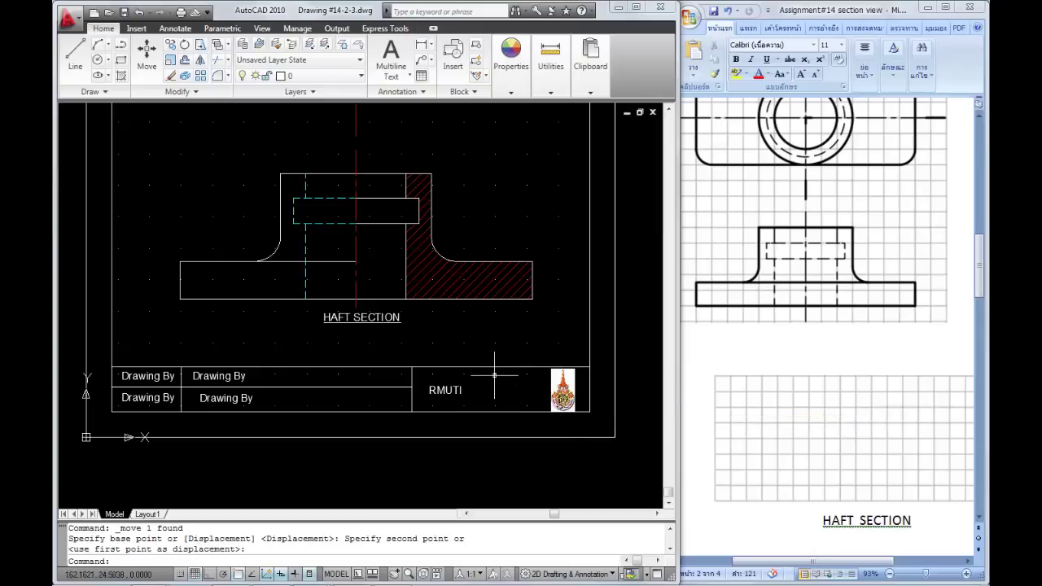
- Move the RMUTI text right beside the logo, then zoom back to the previous view
scroll(459, 352, up, 2)
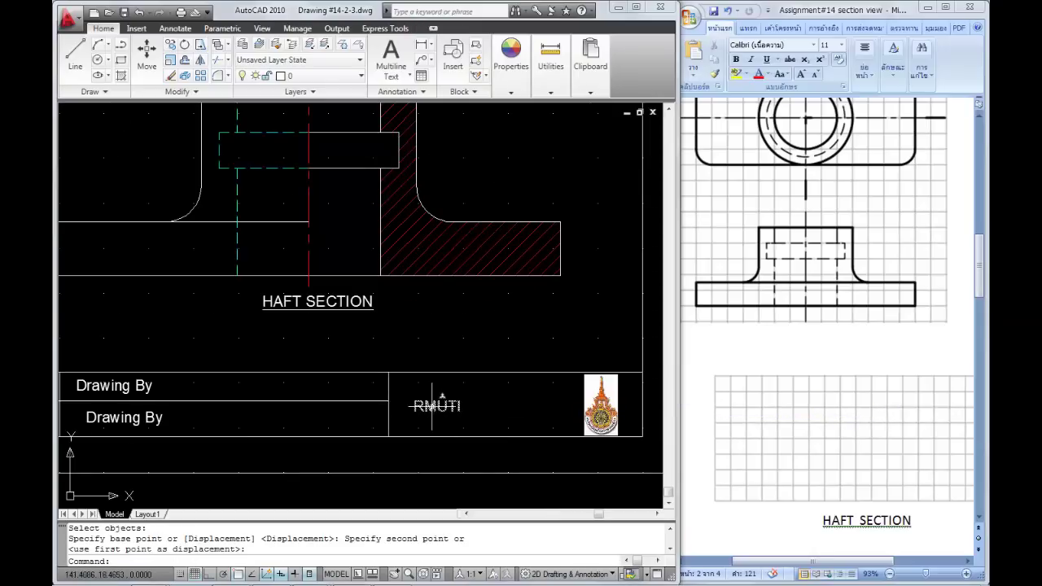
click(436, 406)
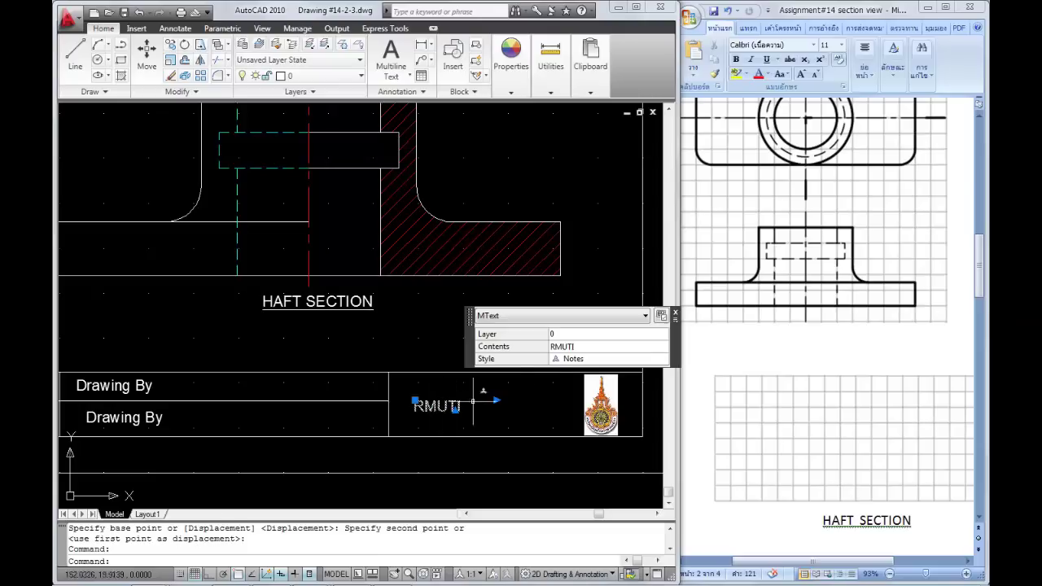
click(146, 55)
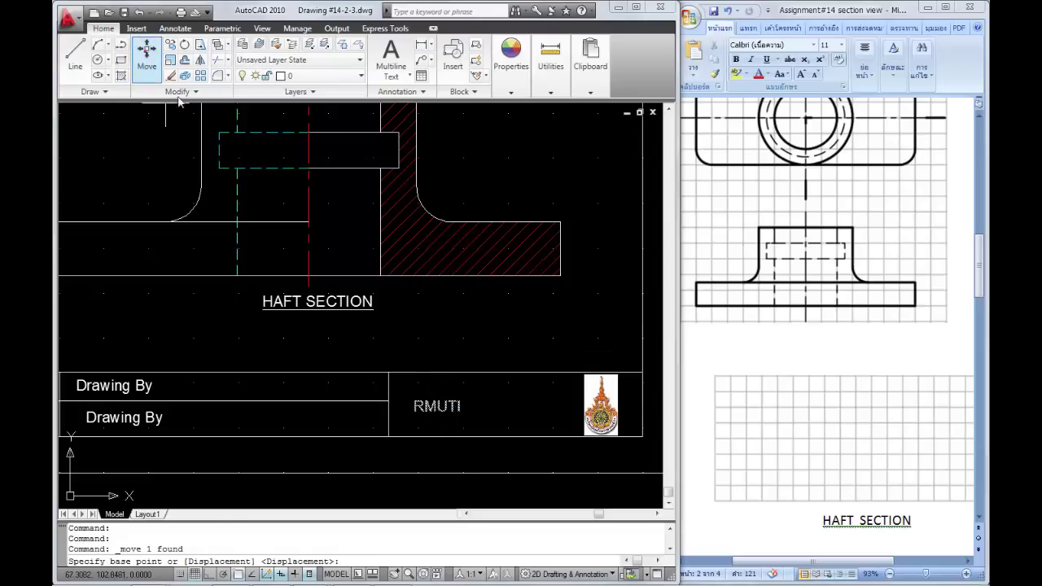
click(441, 405)
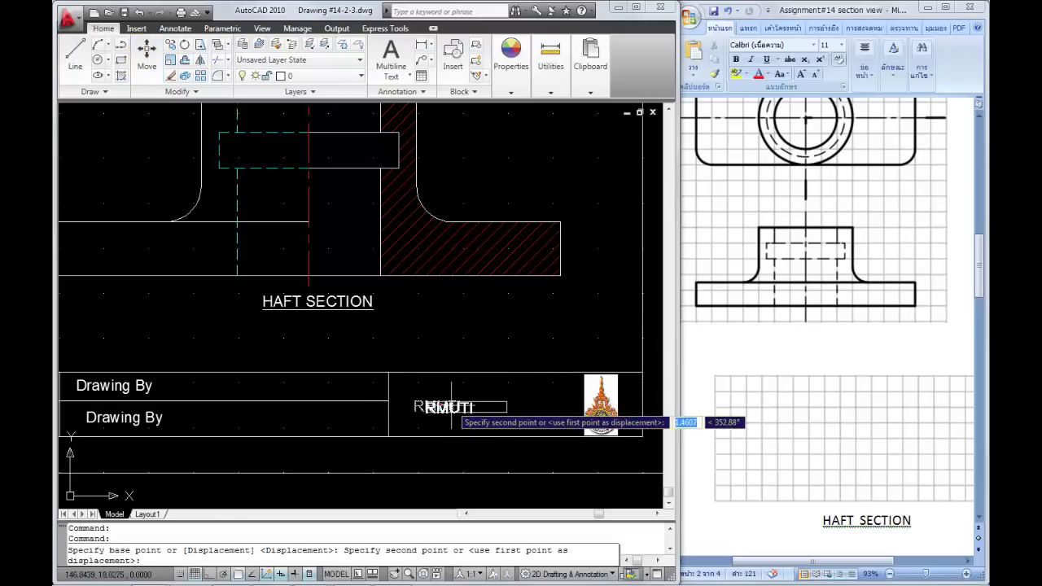
click(523, 405)
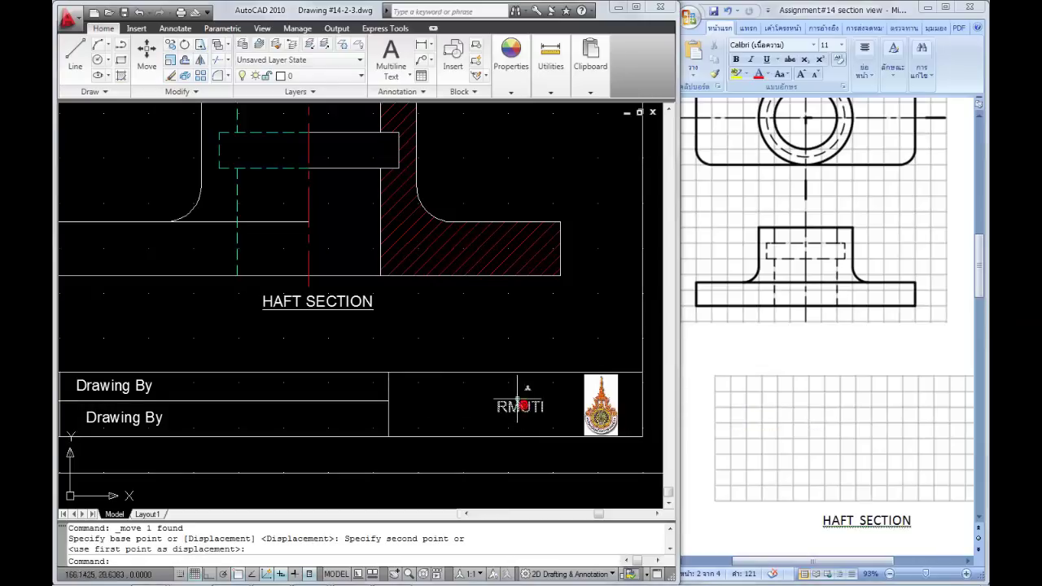
right_click(426, 345)
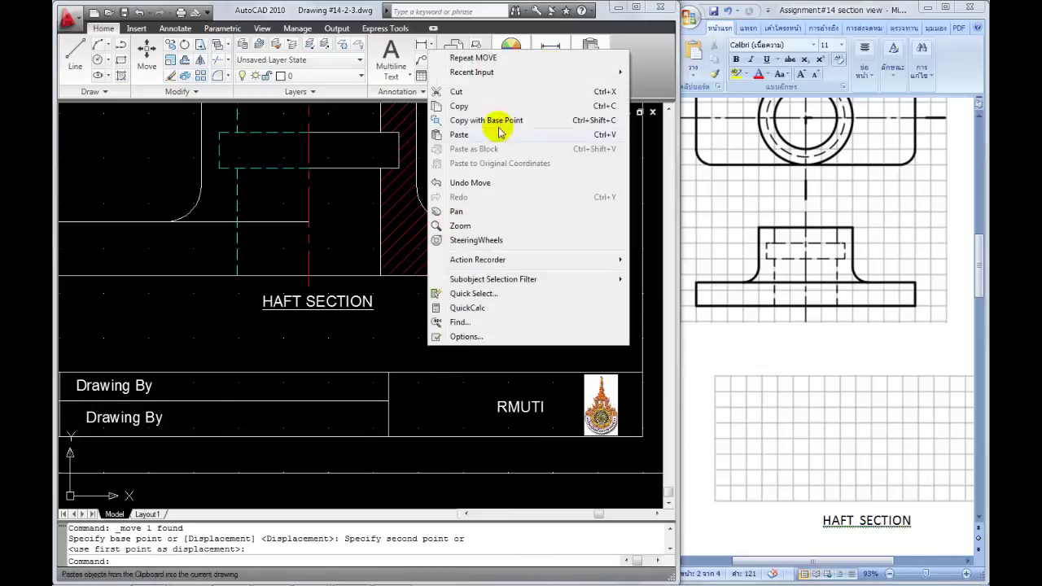
key(Escape)
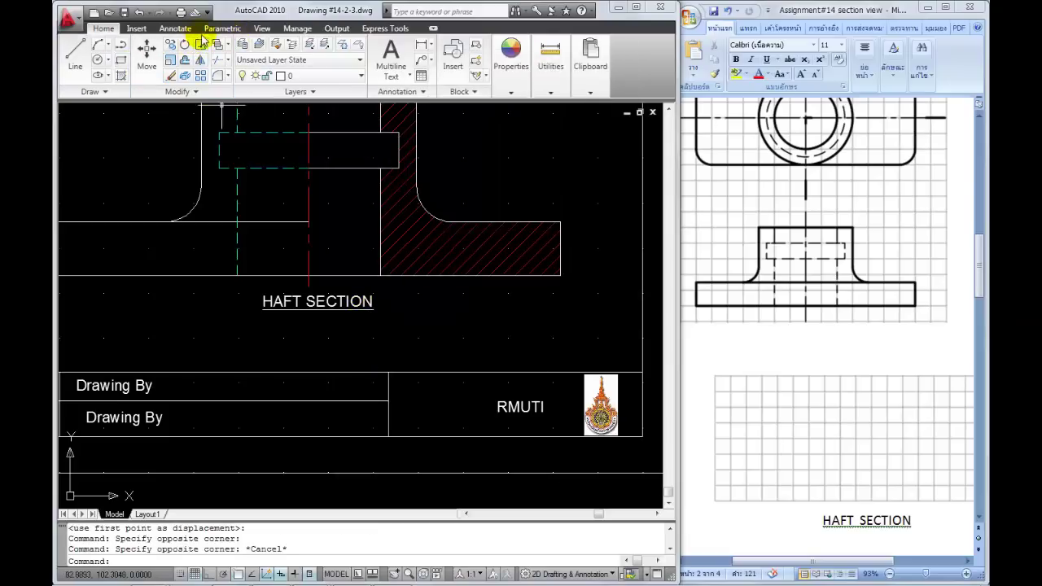
click(261, 28)
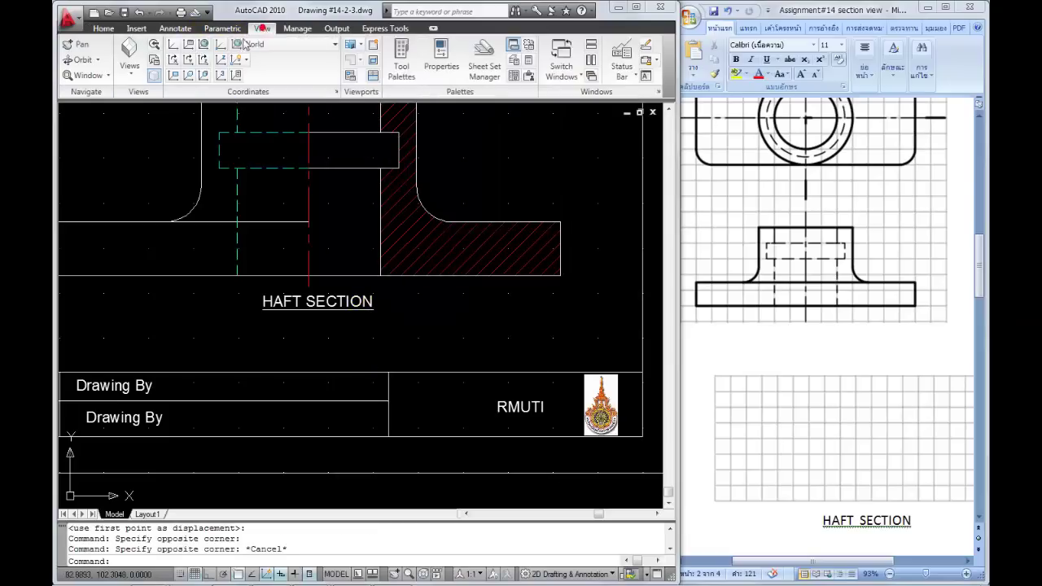
click(108, 75)
click(101, 148)
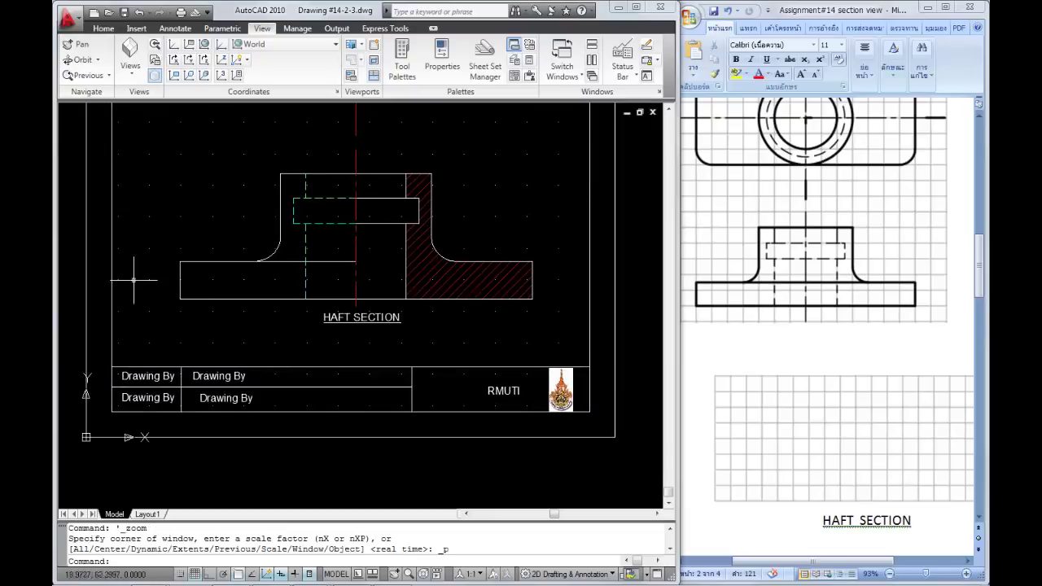
- Enter the drafter's name with group IE2 and the Drawing Name 'HAFT SECTION' in the title block
double_click(211, 376)
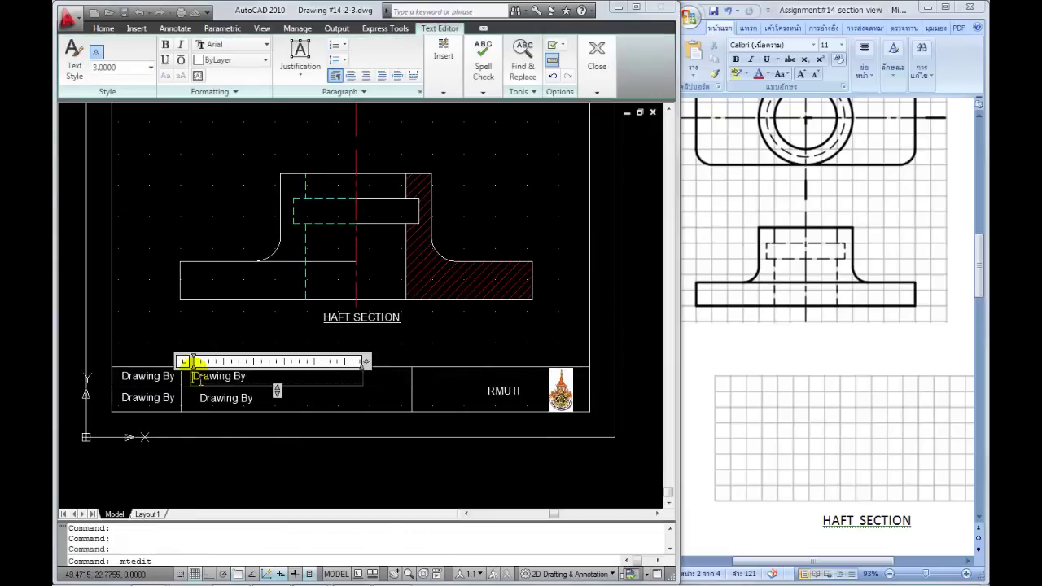
text(Bhoomboon 1E2)
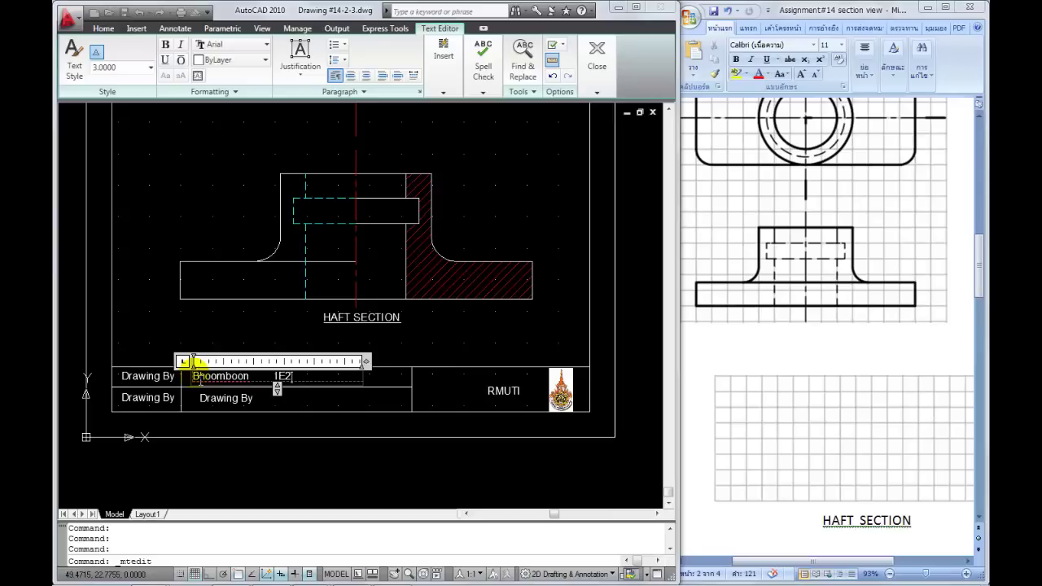
click(156, 400)
click(146, 55)
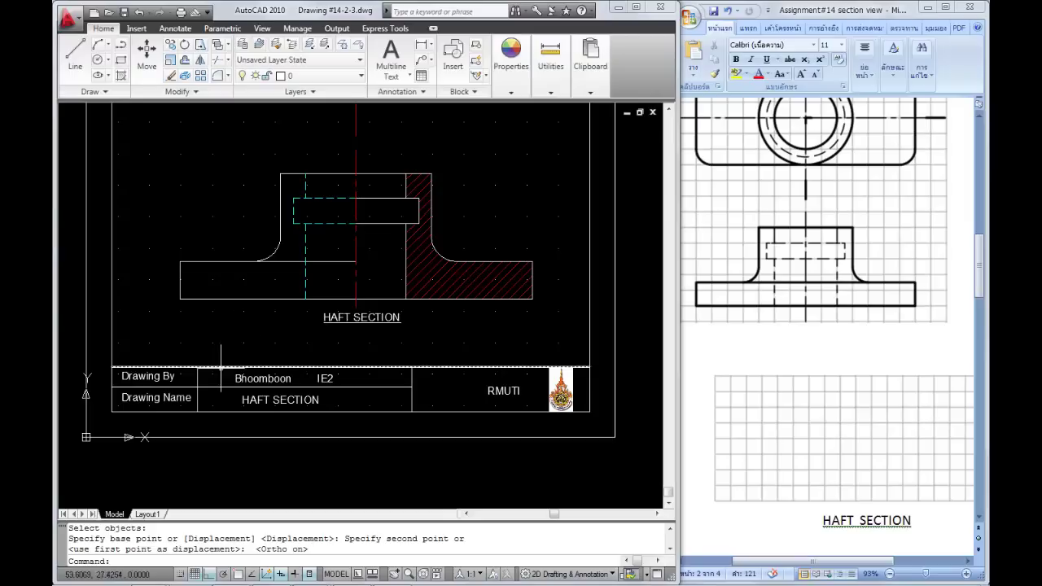
- Zoom out to show the whole sheet with all three views and the title block
click(263, 27)
click(110, 75)
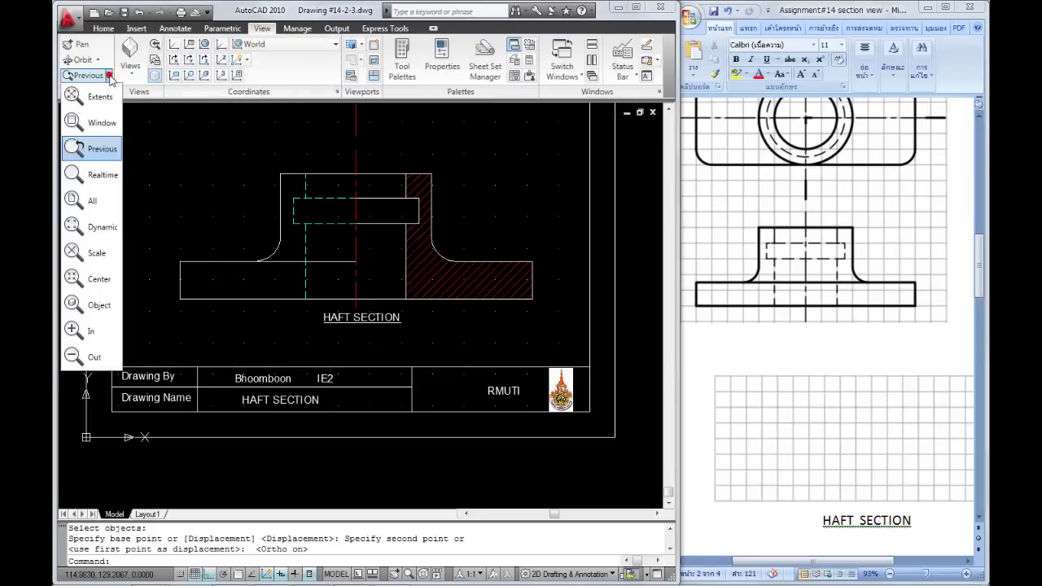
click(86, 195)
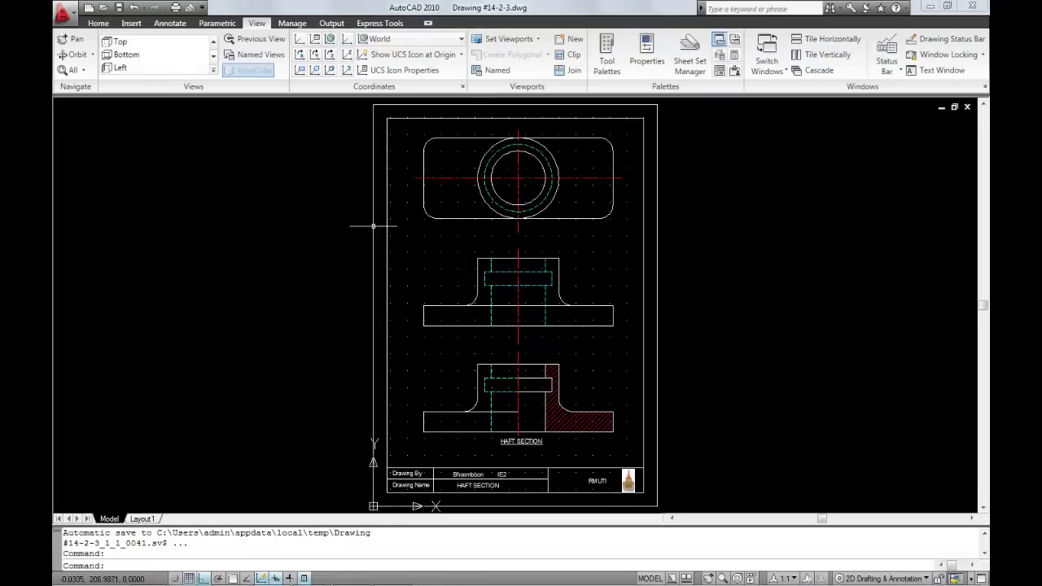
- Open the Plot - Model dialog from the Application menu's Print entry
click(72, 14)
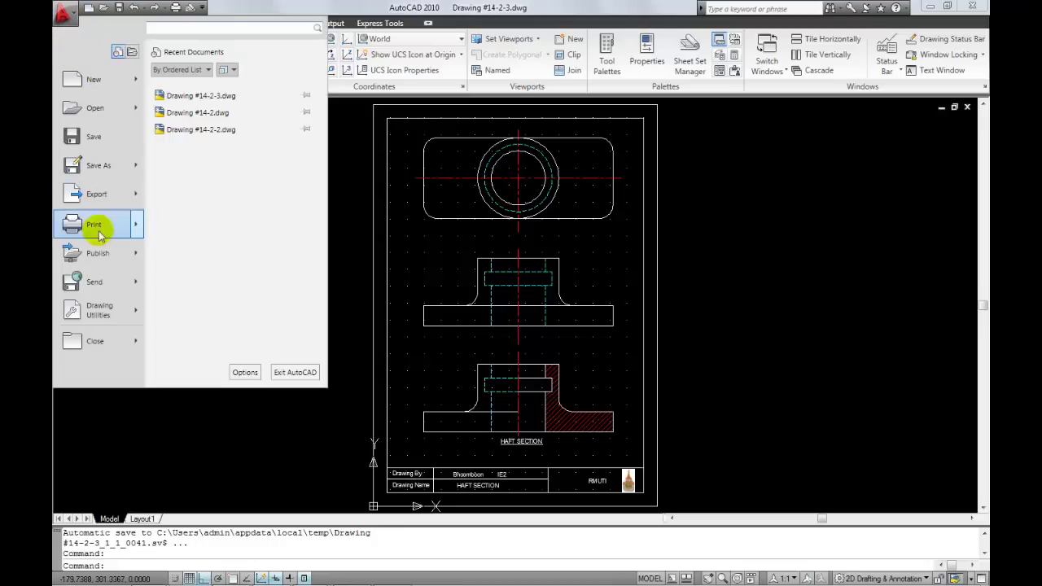
mouse_move(98, 228)
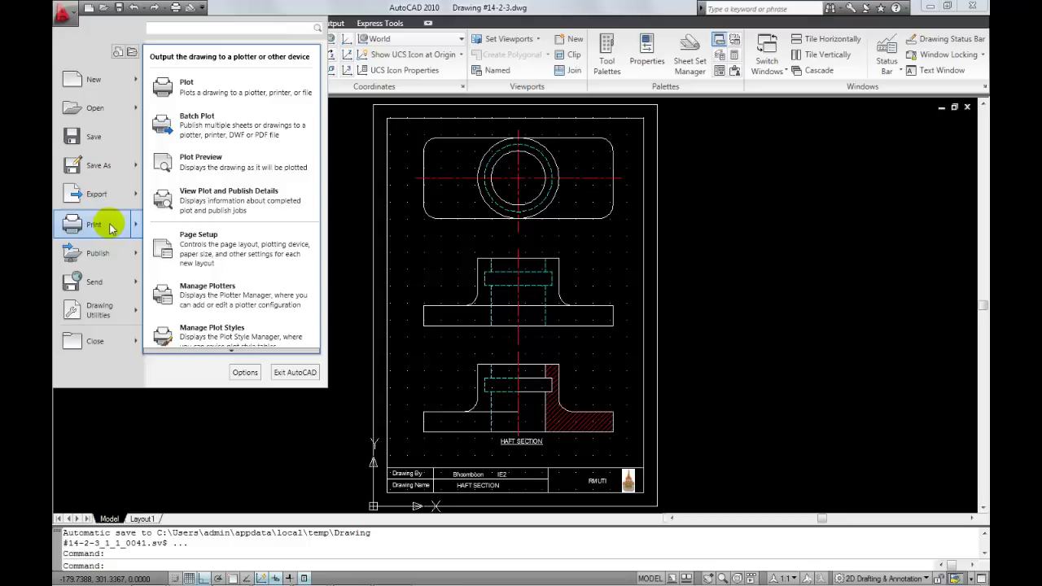
click(194, 91)
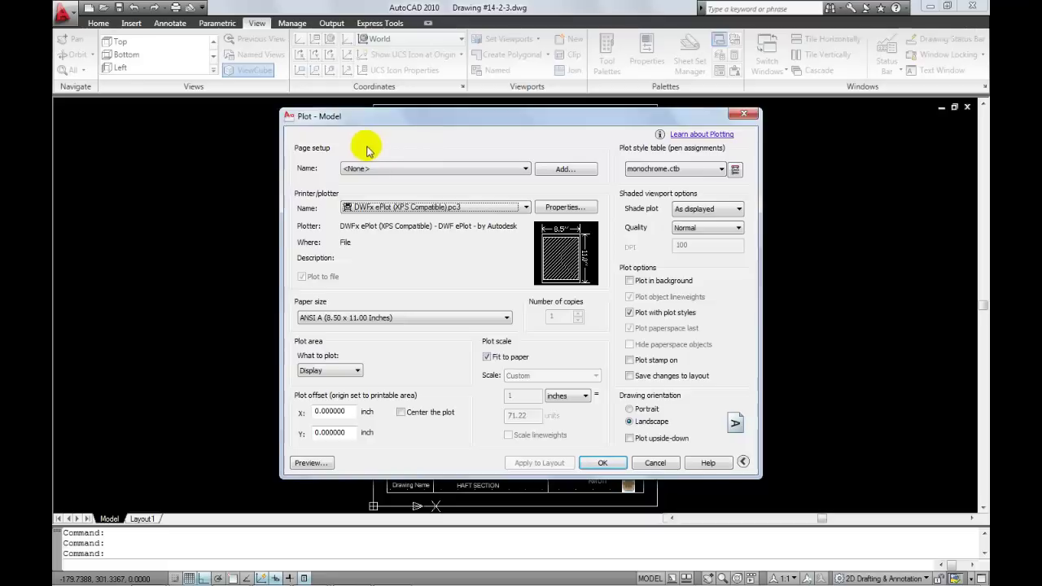
- Choose the EPSON L210 Series printer, A4 210 x 297 paper, and Limits as plot area
click(527, 209)
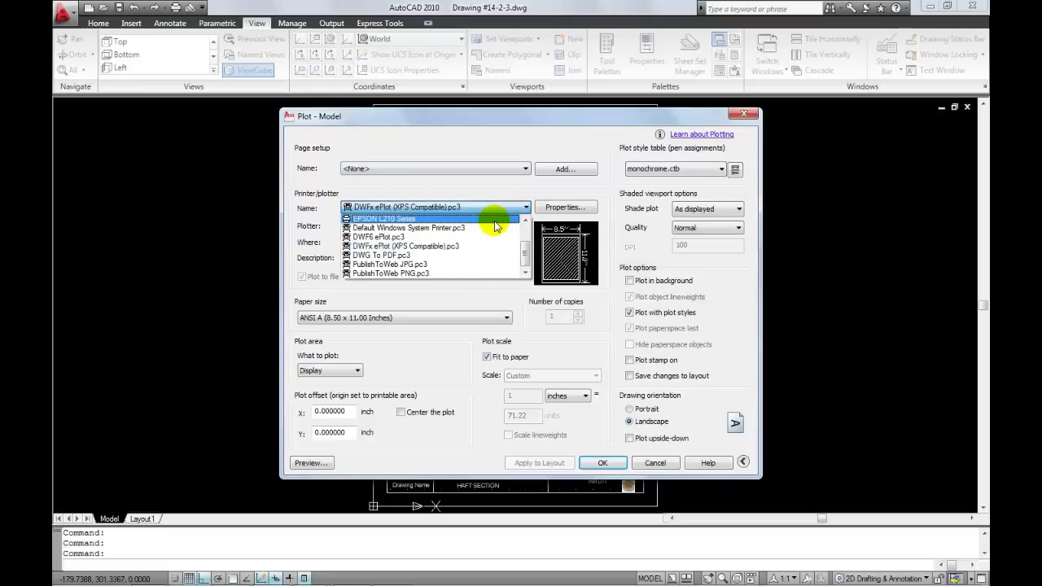
click(390, 219)
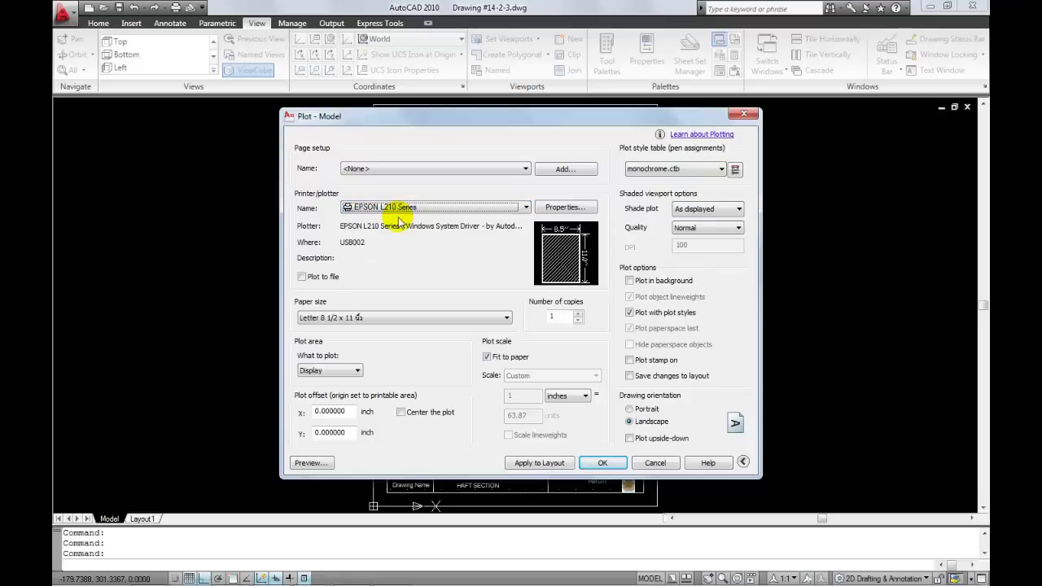
click(743, 462)
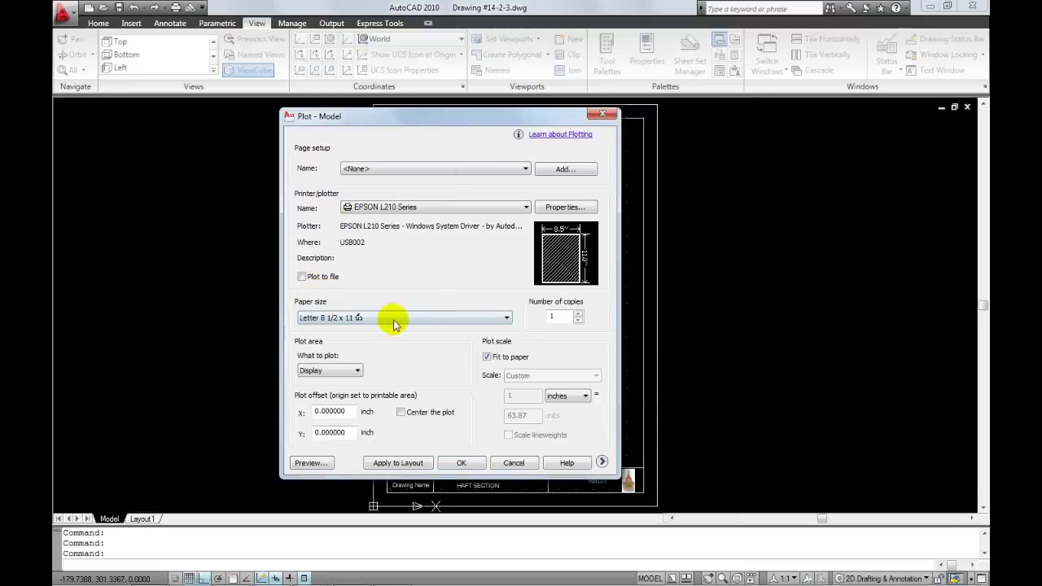
click(505, 318)
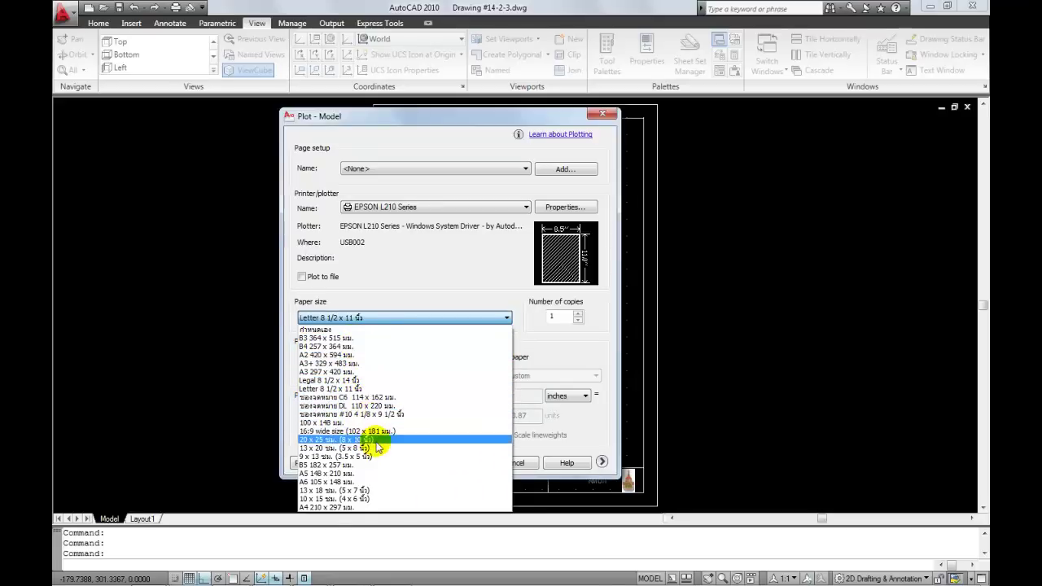
click(359, 507)
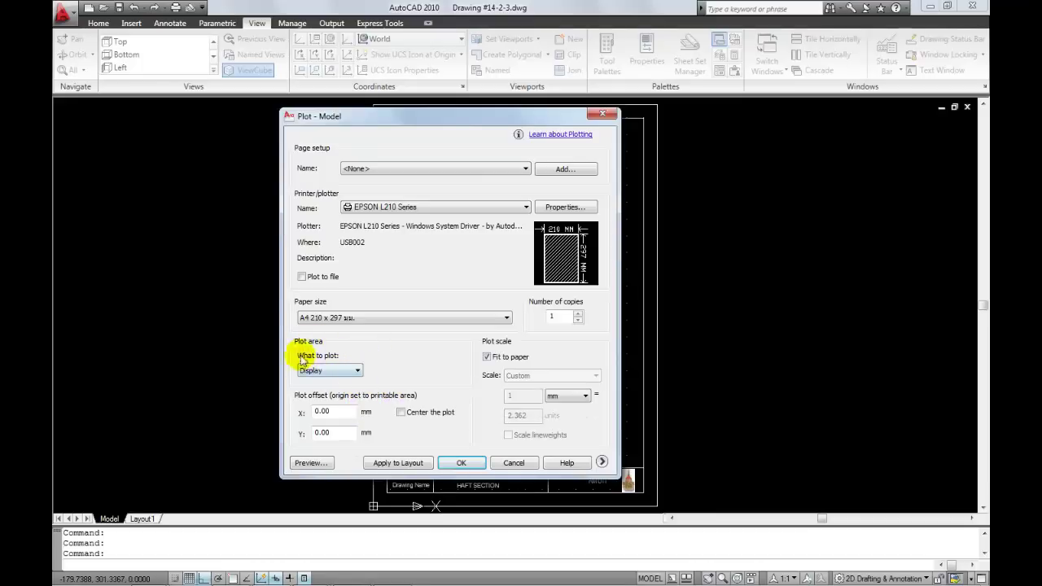
click(356, 370)
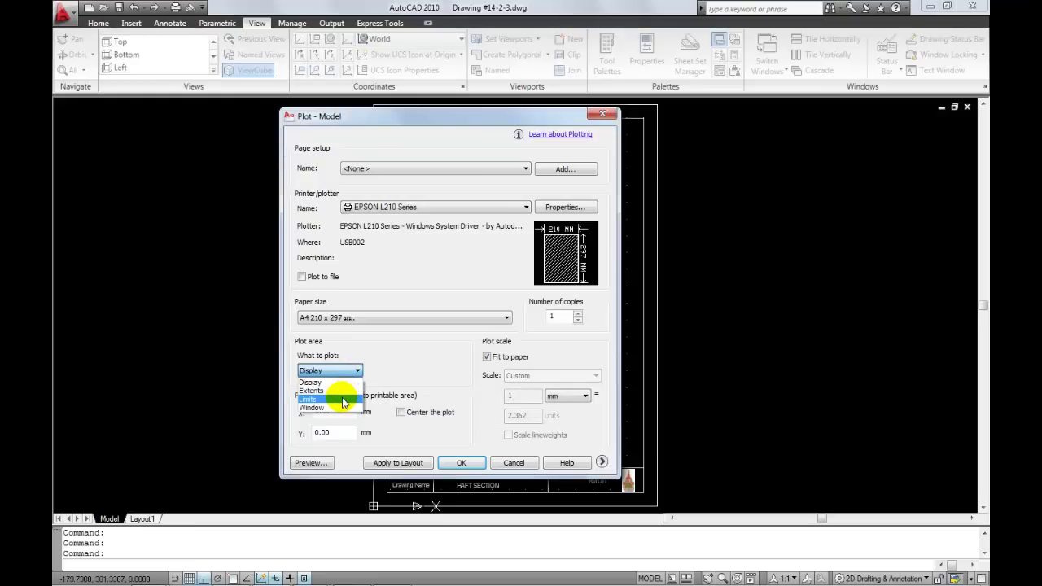
click(343, 399)
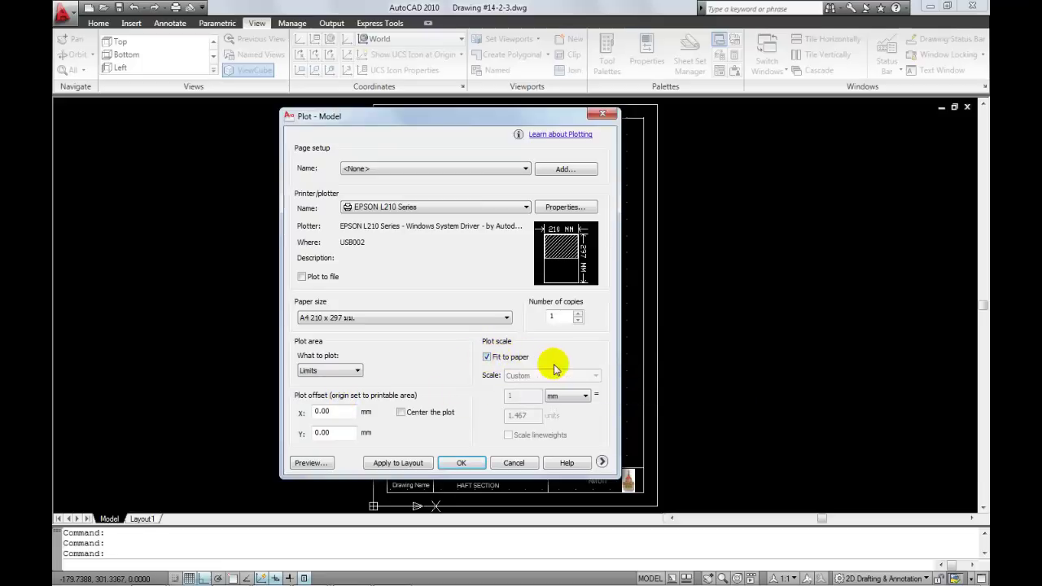
- Turn off fit to paper, set scale 1 mm = 1 unit, and apply monochrome.ctb to all layouts
click(487, 357)
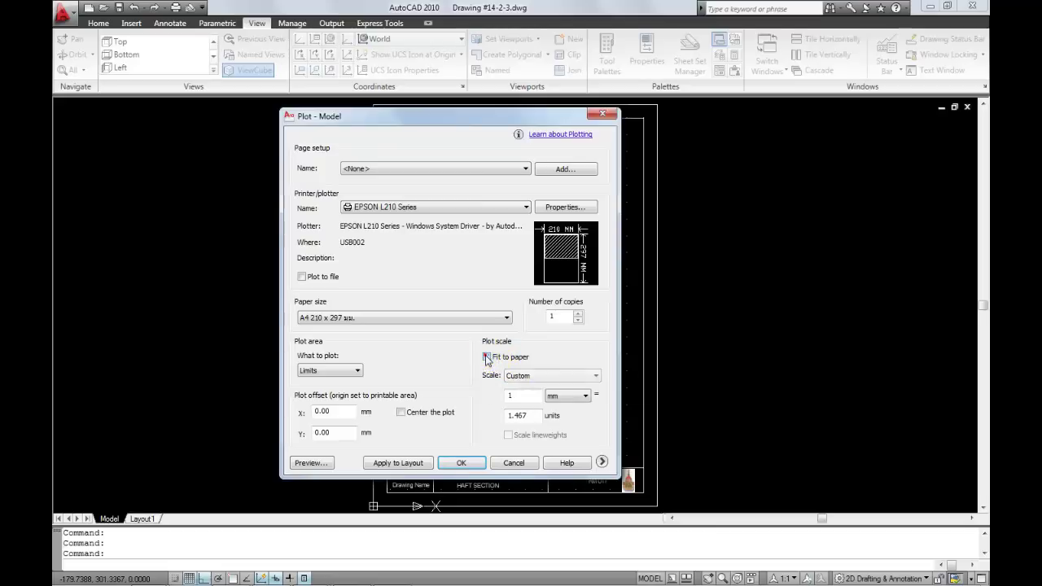
drag(533, 416, 505, 417)
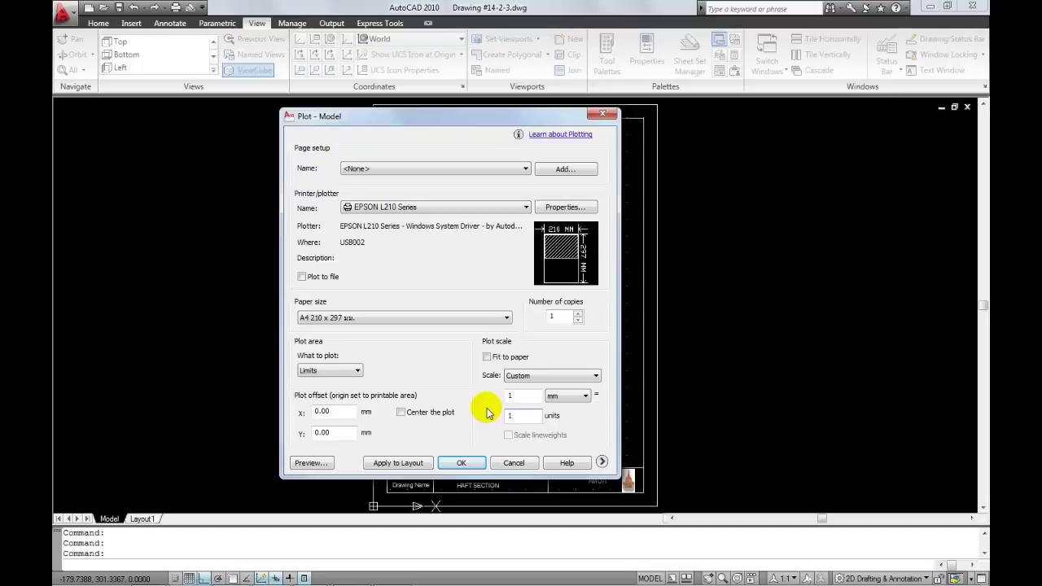
click(601, 462)
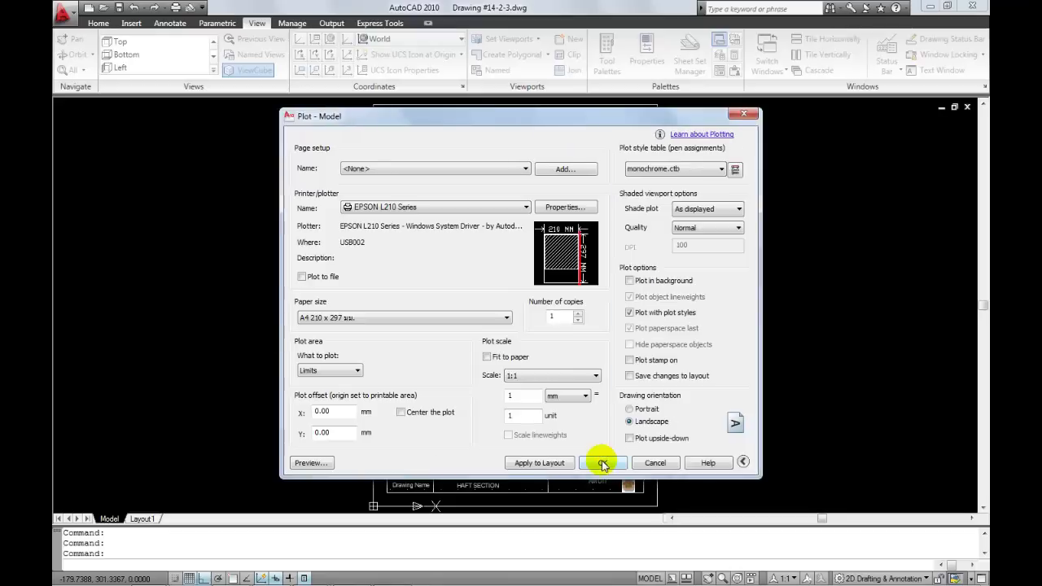
click(721, 168)
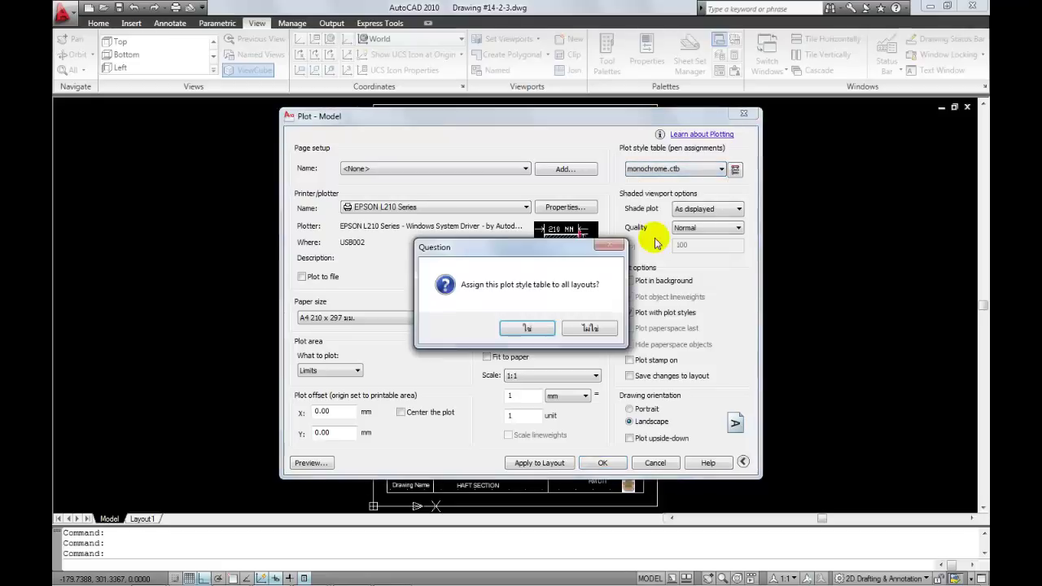
click(535, 331)
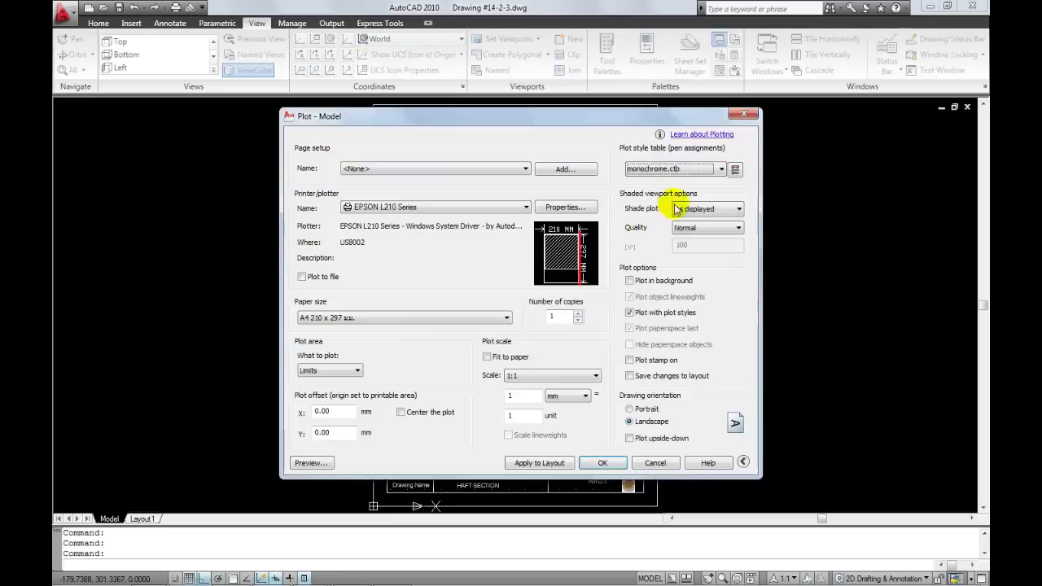
- Edit monochrome.ctb so Color 1 plots black with a 0.25 mm lineweight
click(736, 169)
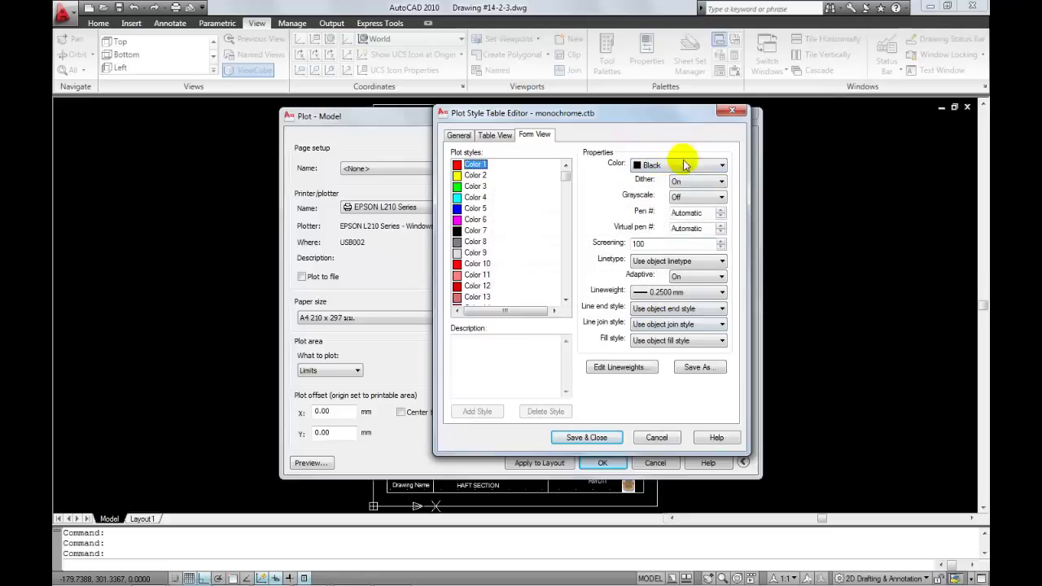
click(656, 164)
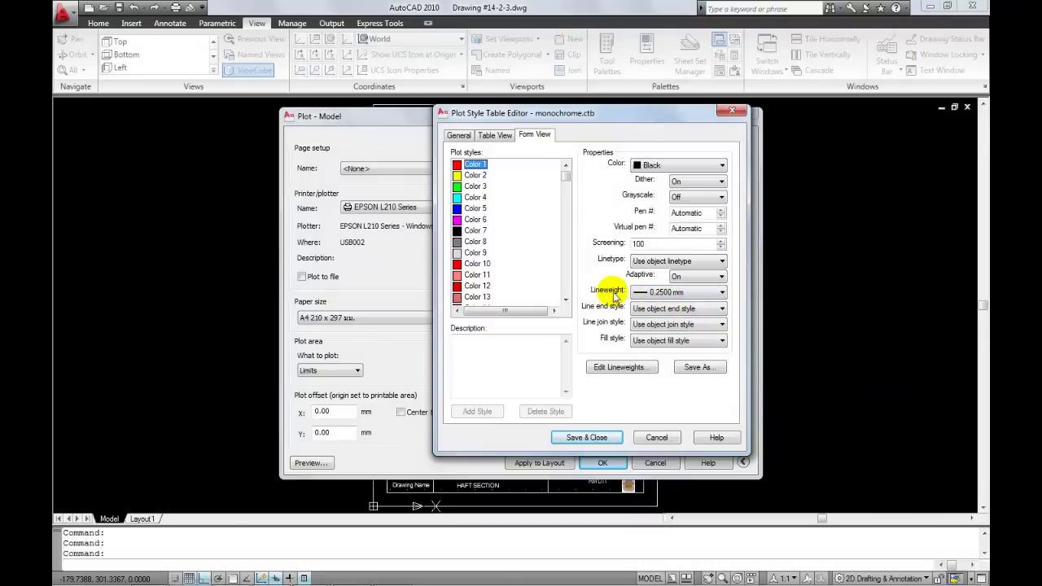
click(722, 293)
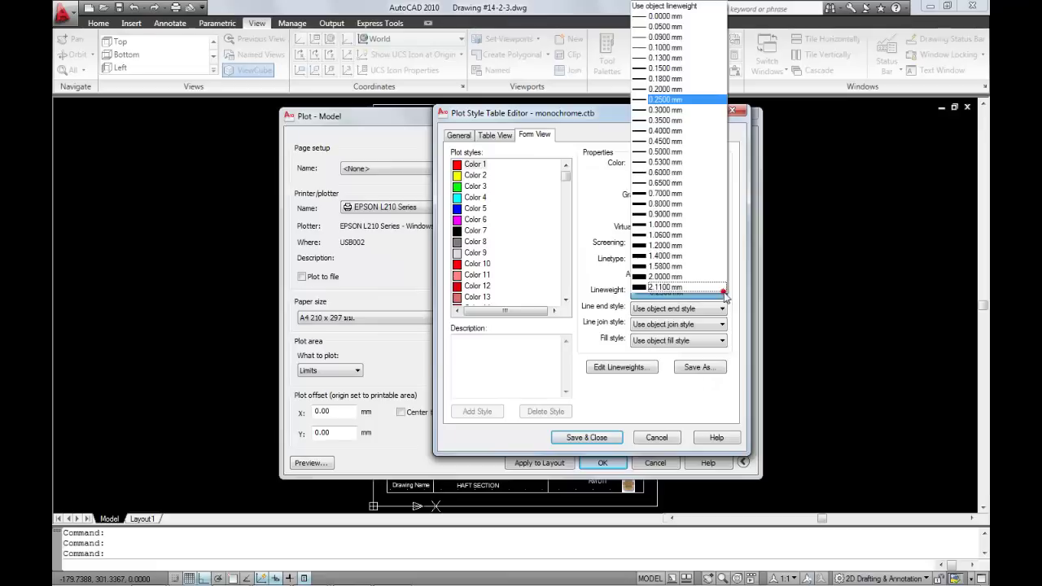
click(674, 99)
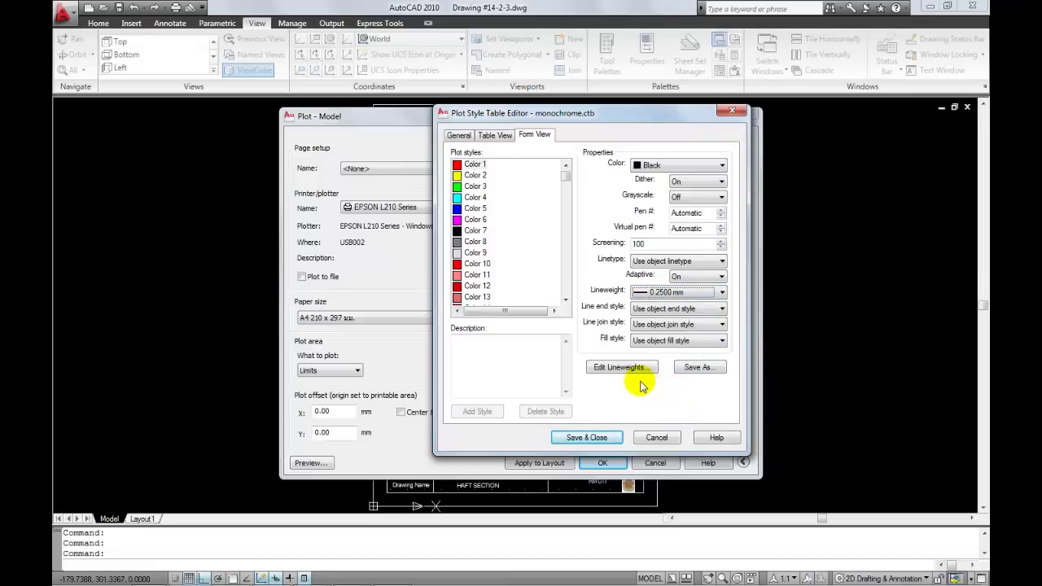
- Set Color 4's lineweight to 0.35 mm and Color 255's to 0.50 mm
click(470, 198)
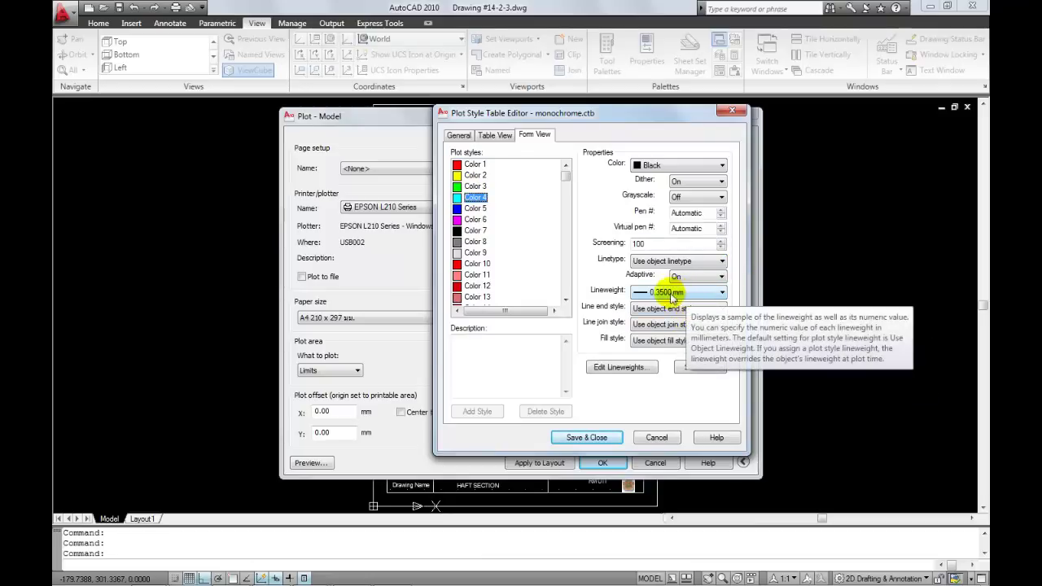
click(723, 294)
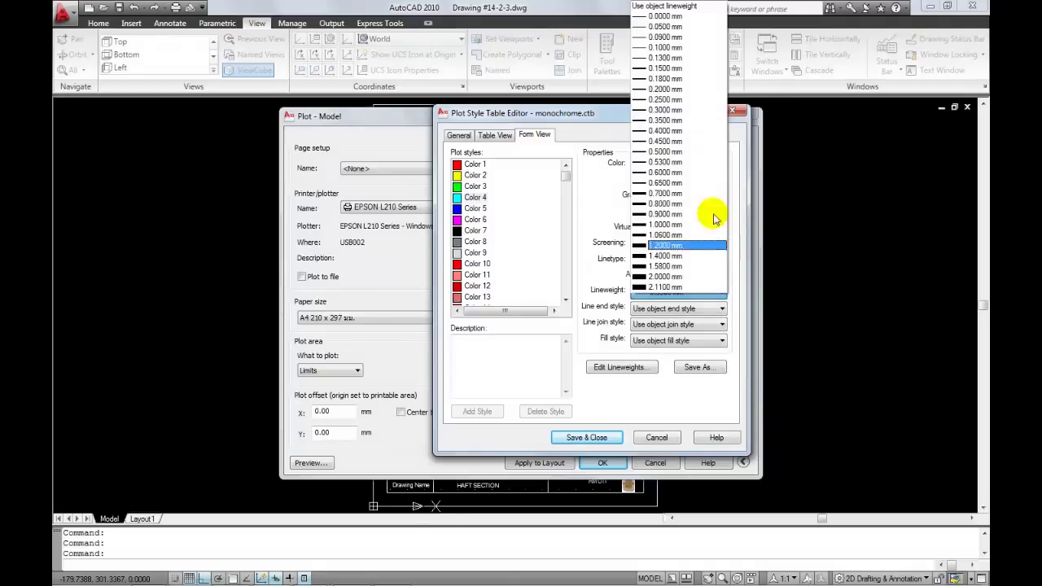
click(682, 122)
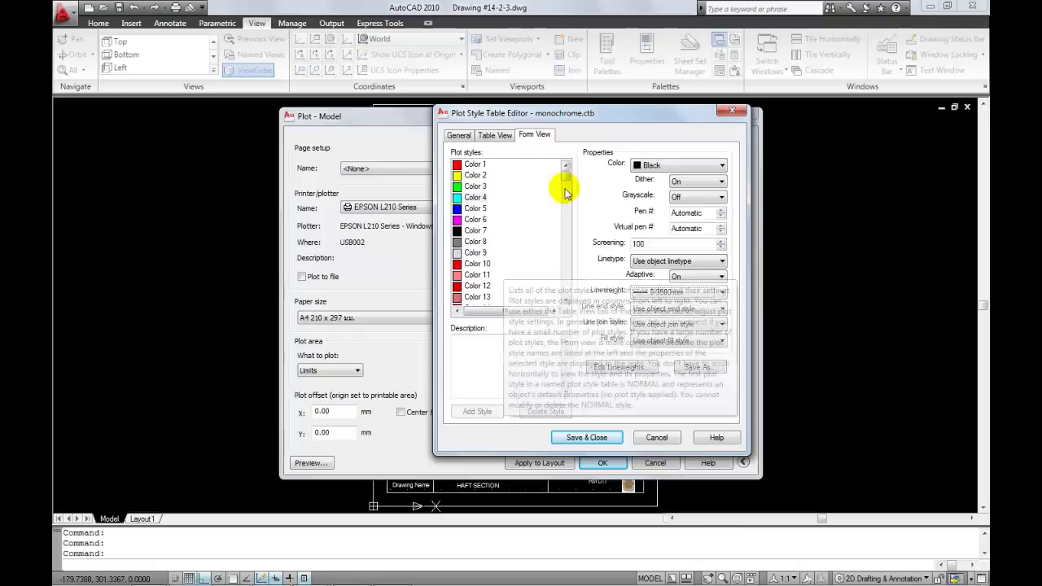
drag(566, 175, 566, 302)
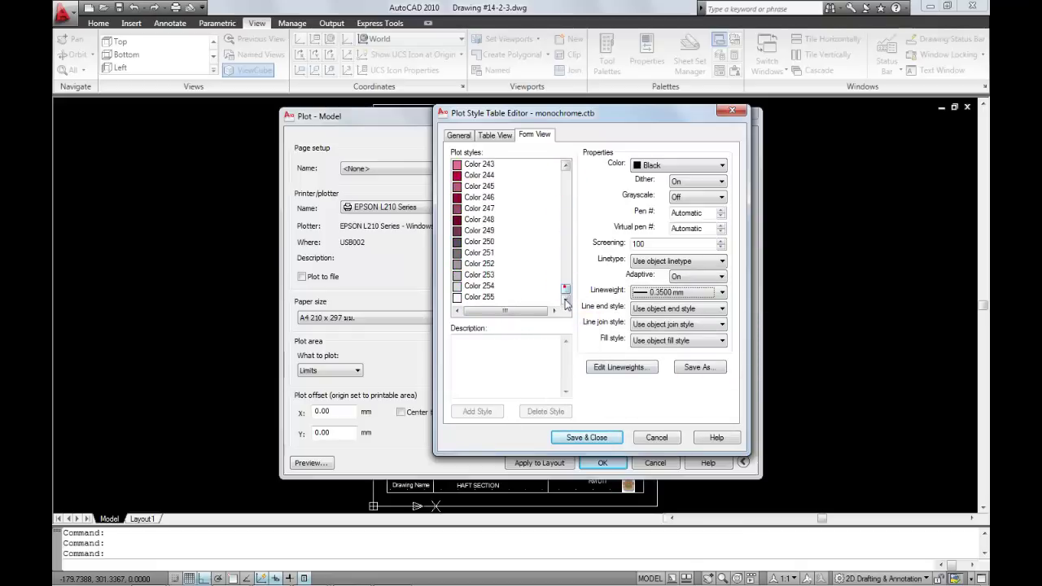
click(460, 298)
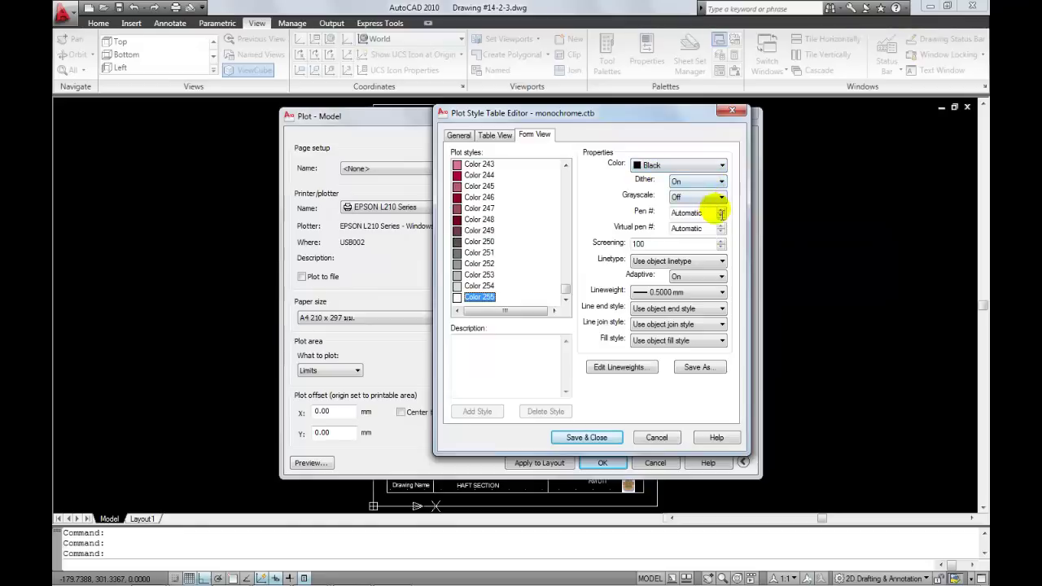
click(722, 293)
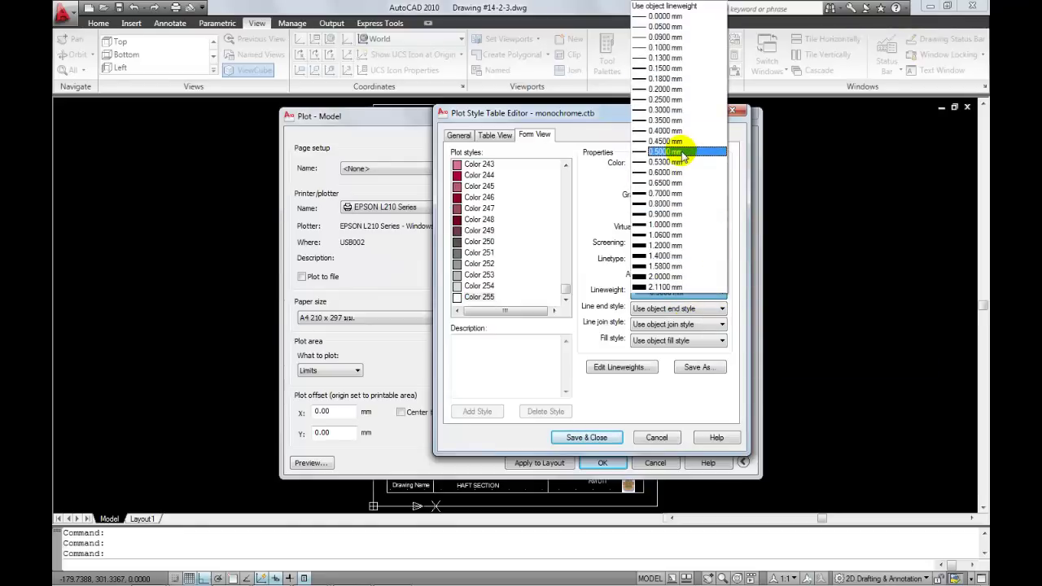
click(683, 152)
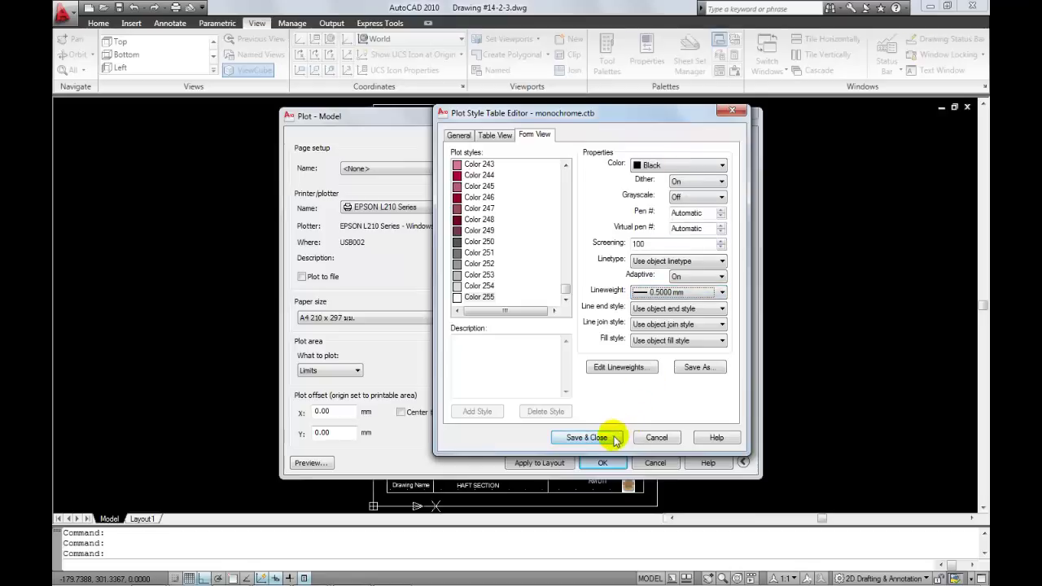
- Save the plot style table, switch to portrait orientation, and check the plot preview
click(587, 438)
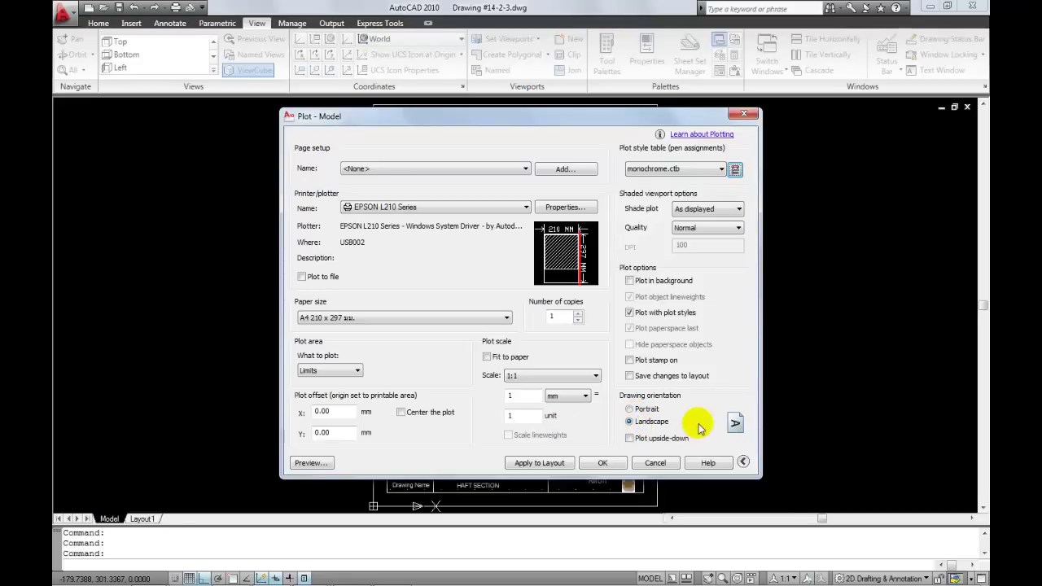
click(629, 409)
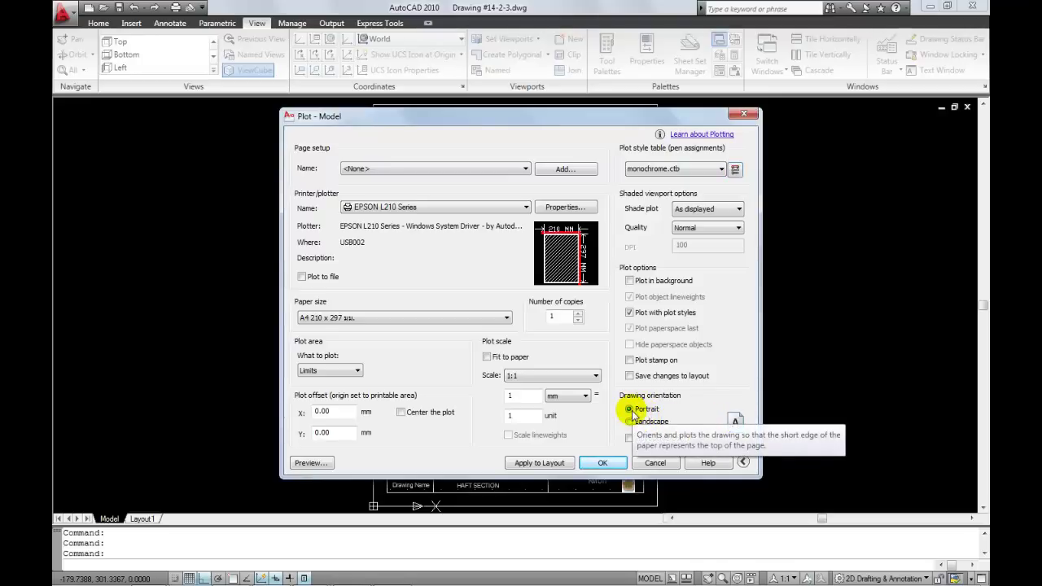
click(311, 462)
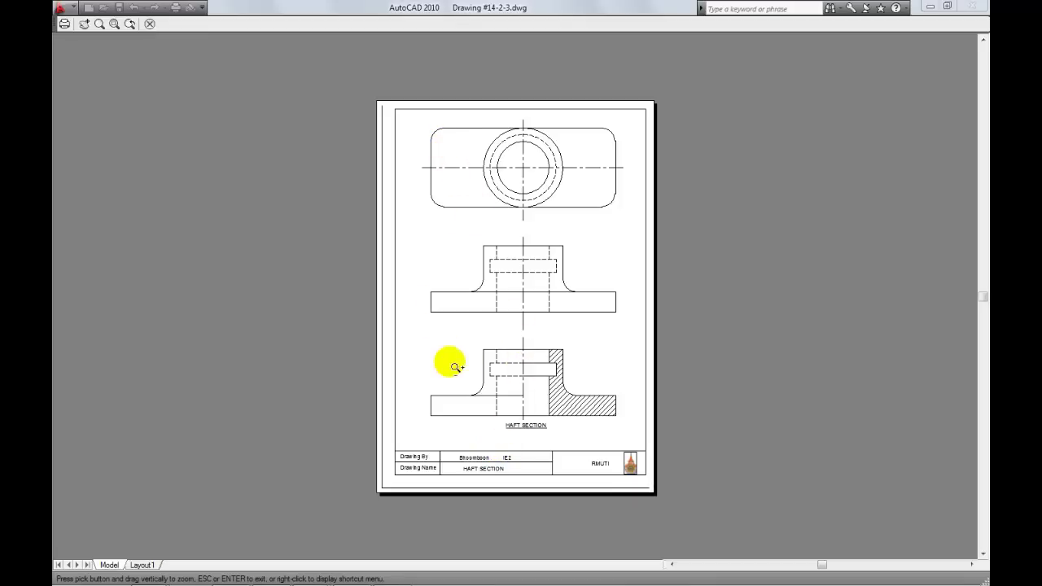
right_click(451, 303)
click(476, 310)
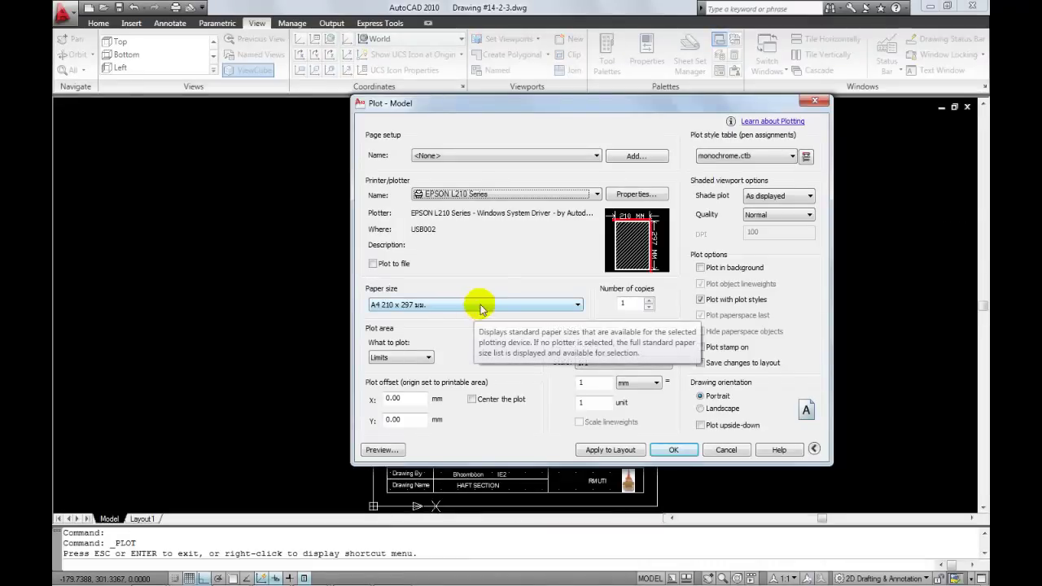
- Print the sheet on the EPSON L210 Series with the final A4, 1:1, monochrome portrait settings
click(672, 450)
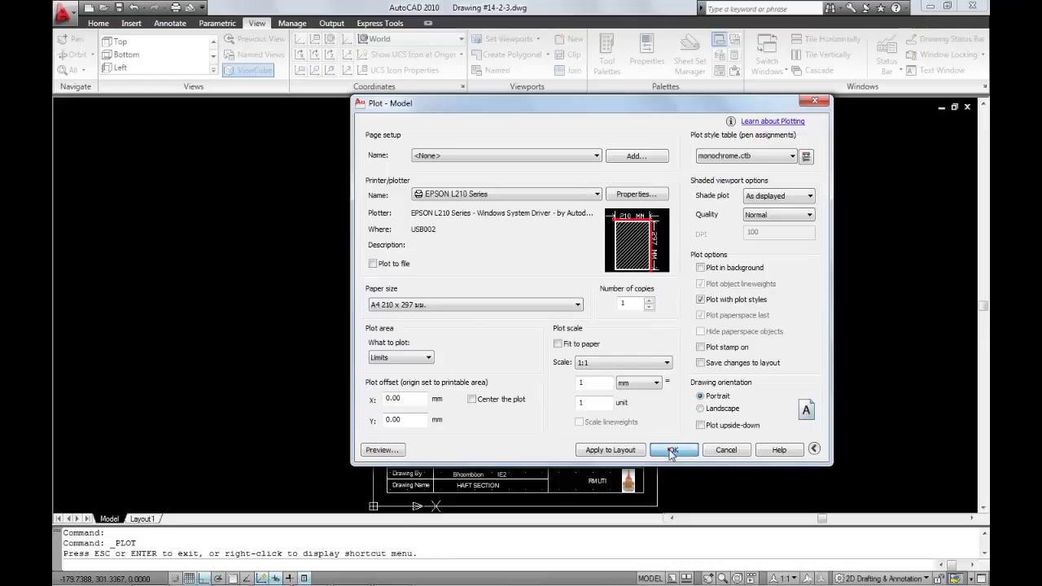